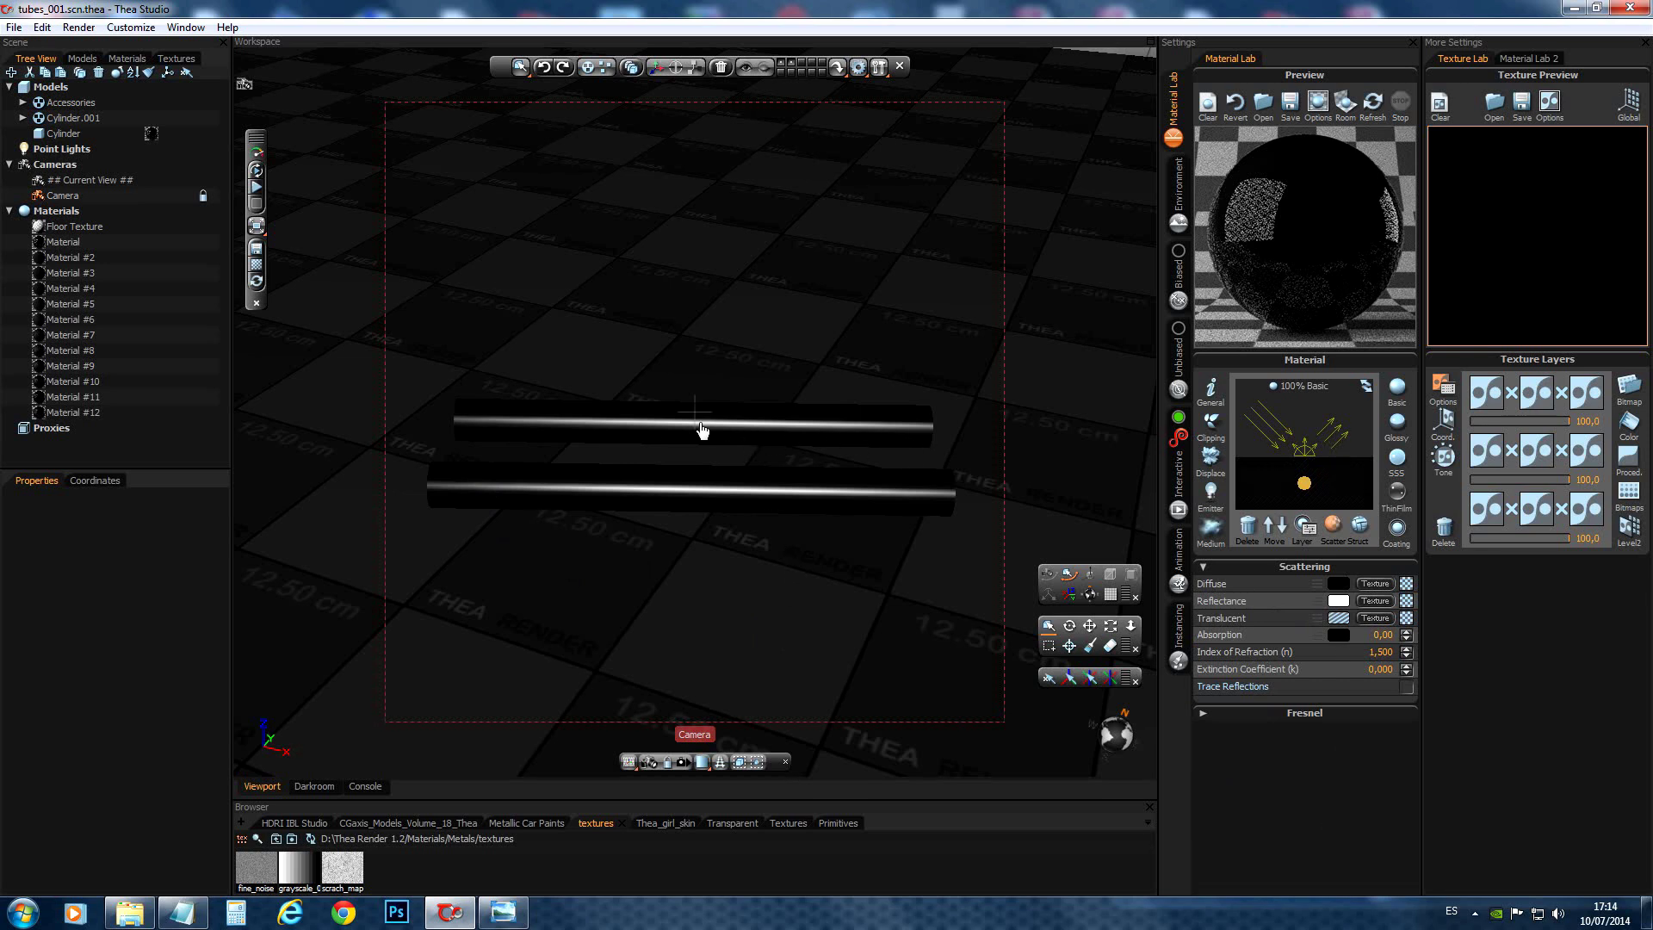
Check the Roughness in Struct for each upper-tube section, from 10 up to 100.
{"action": "left_click", "coordinate": [920, 436]}
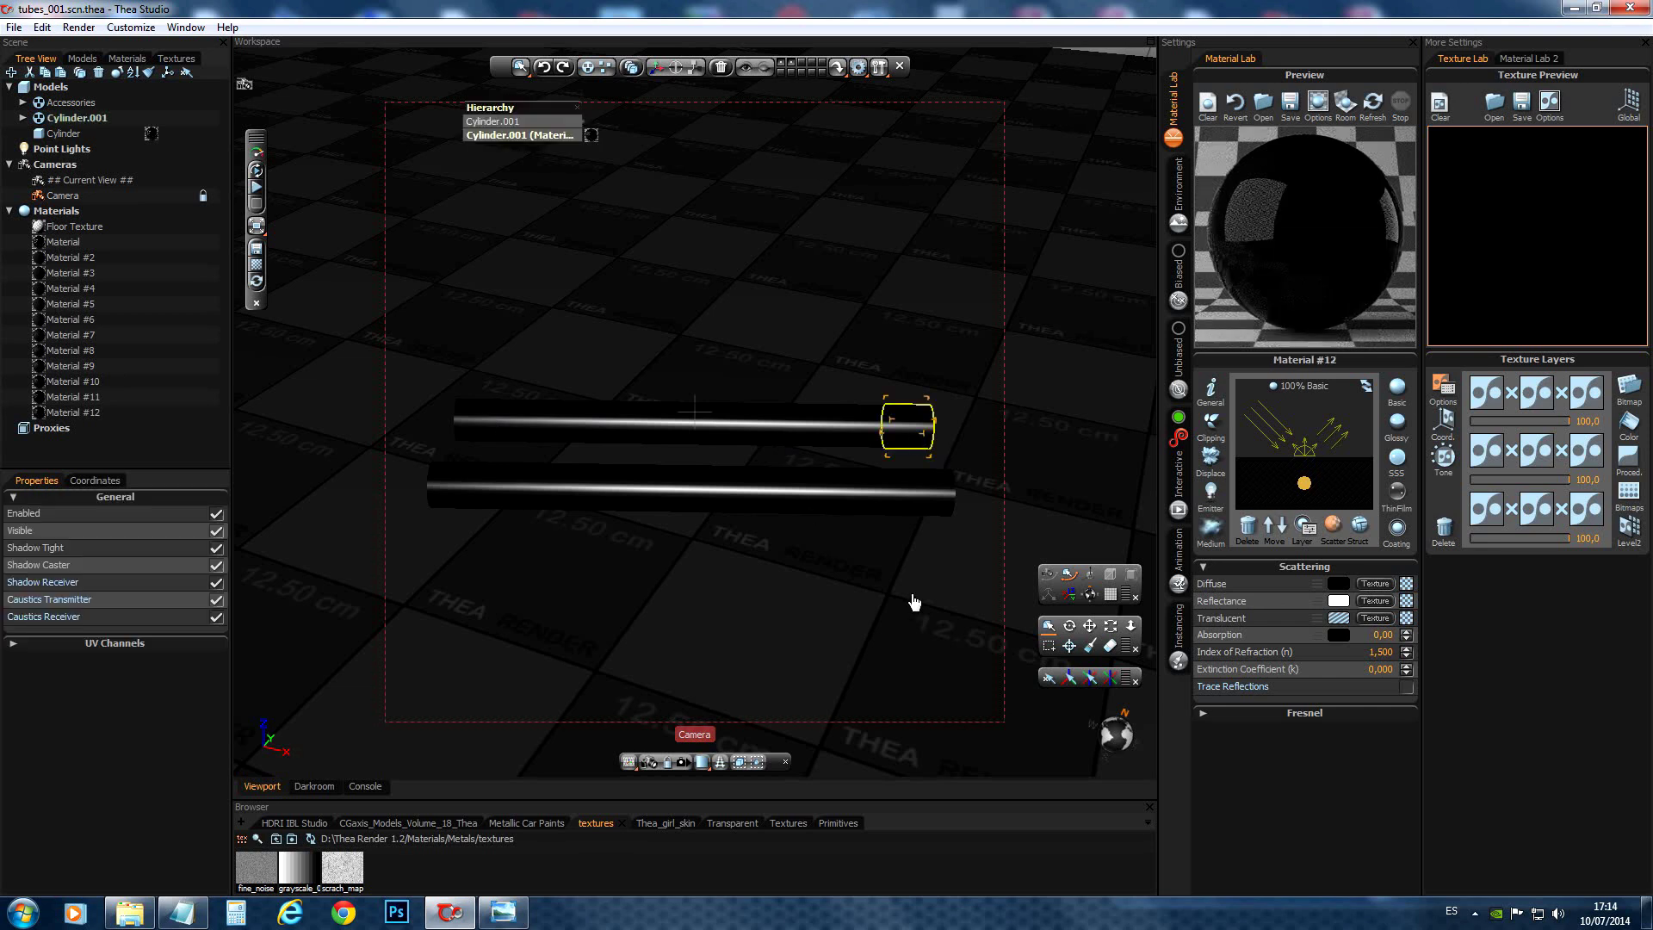
{"action": "left_click", "coordinate": [1359, 525]}
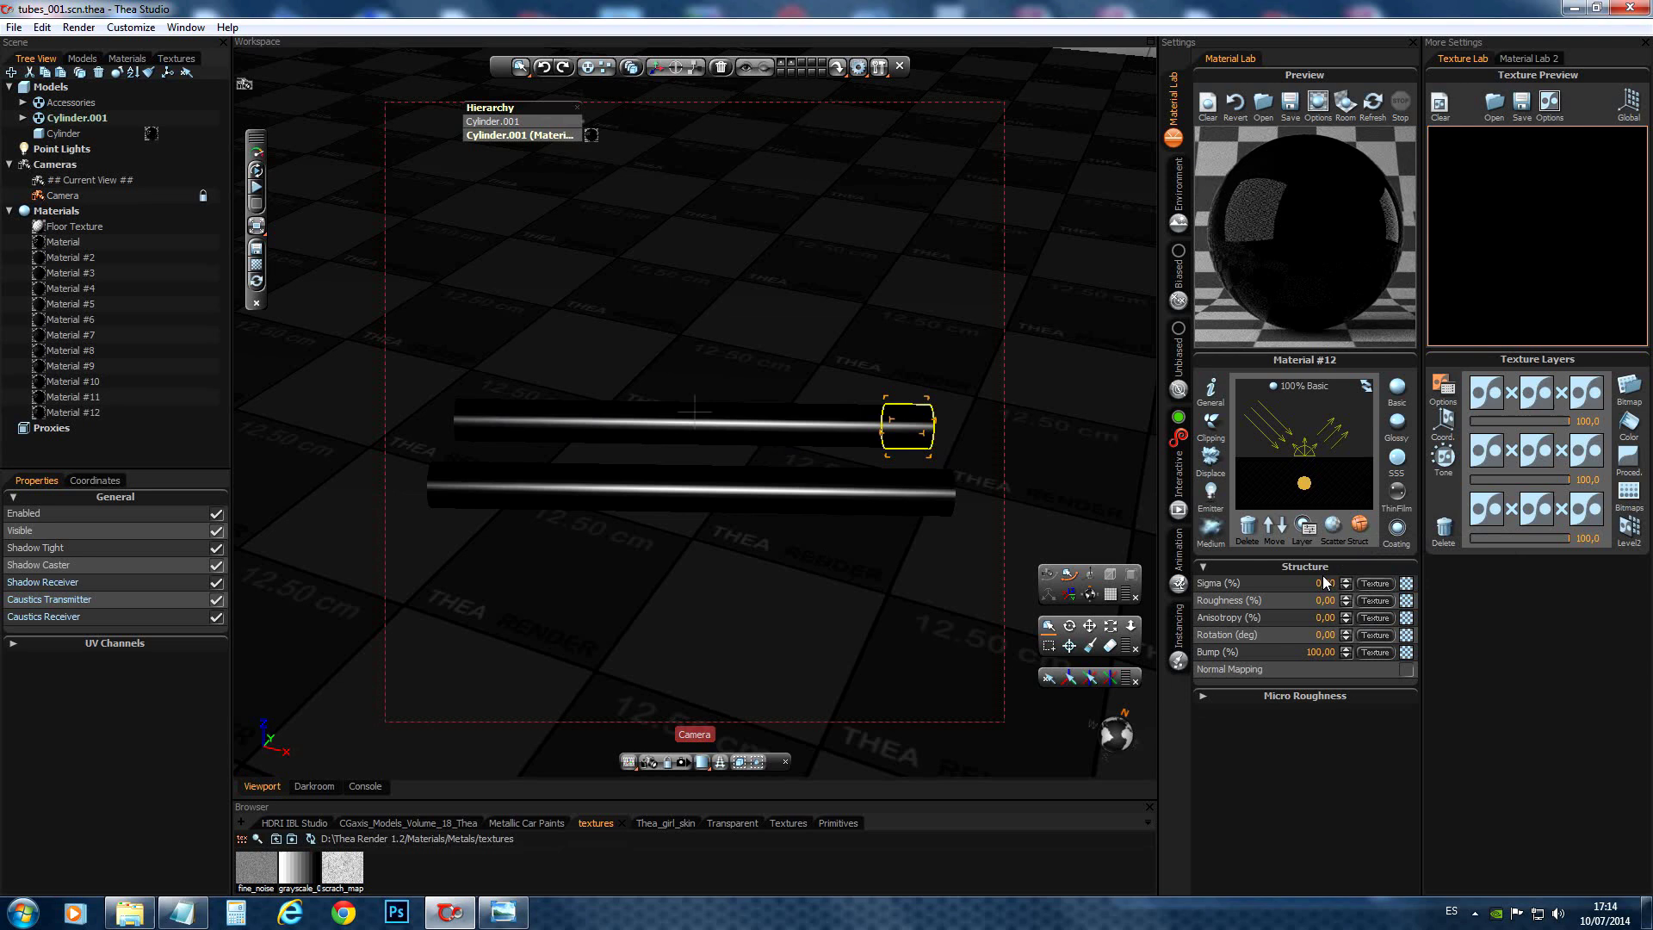
{"action": "left_click", "coordinate": [879, 435]}
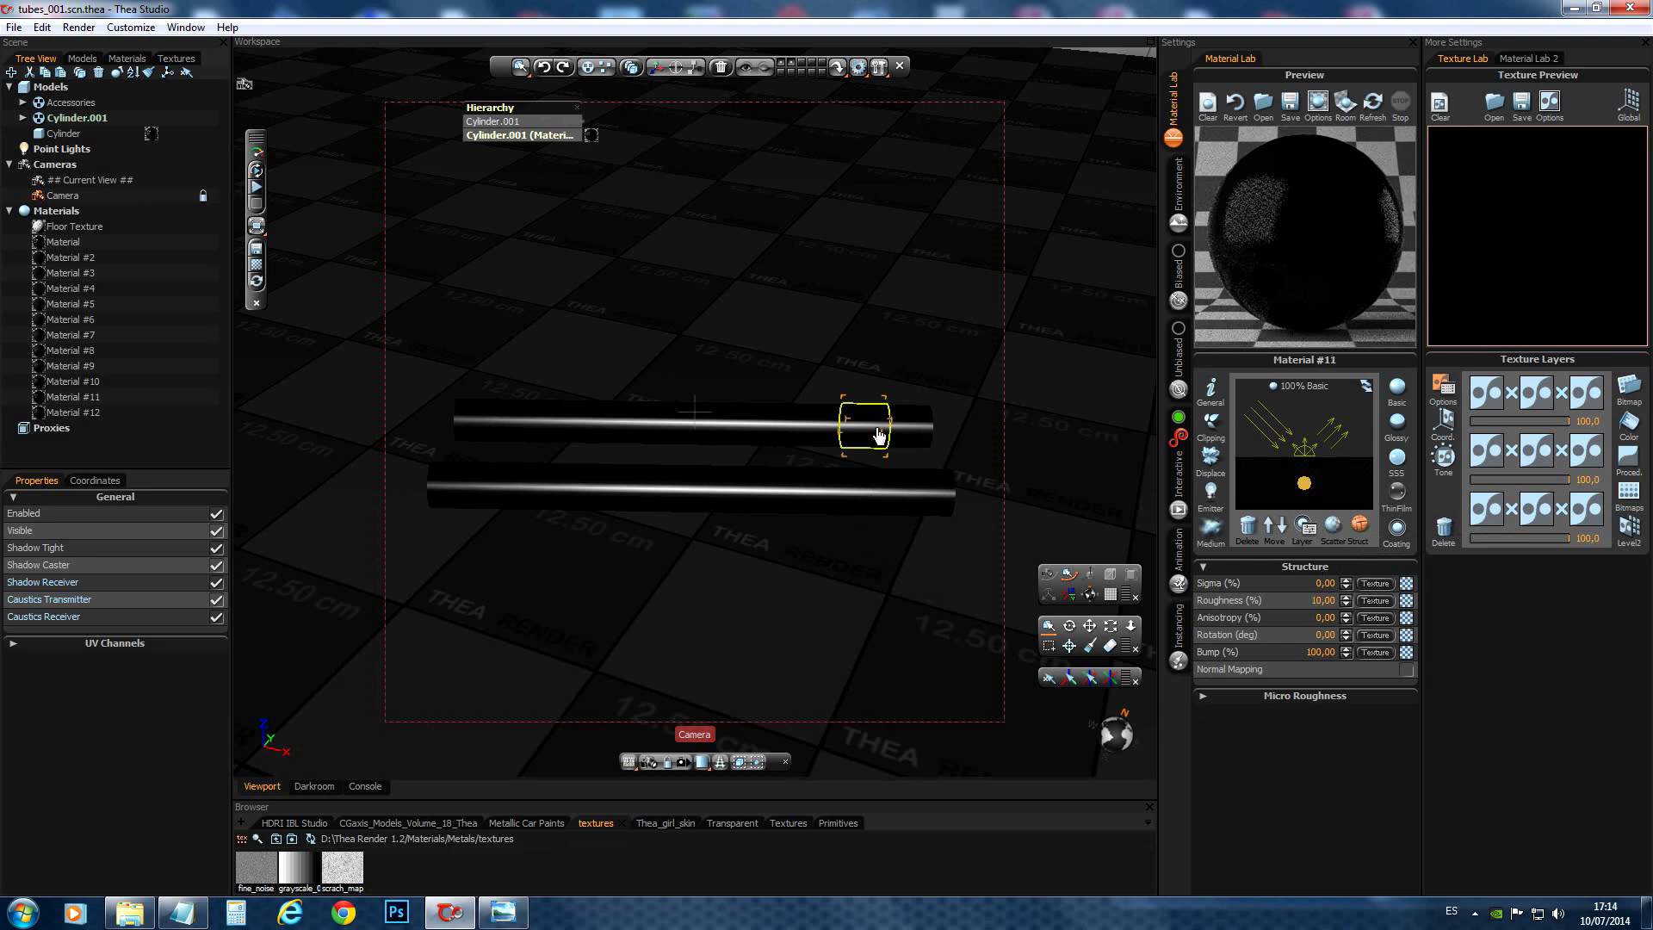
{"action": "left_click", "coordinate": [830, 435]}
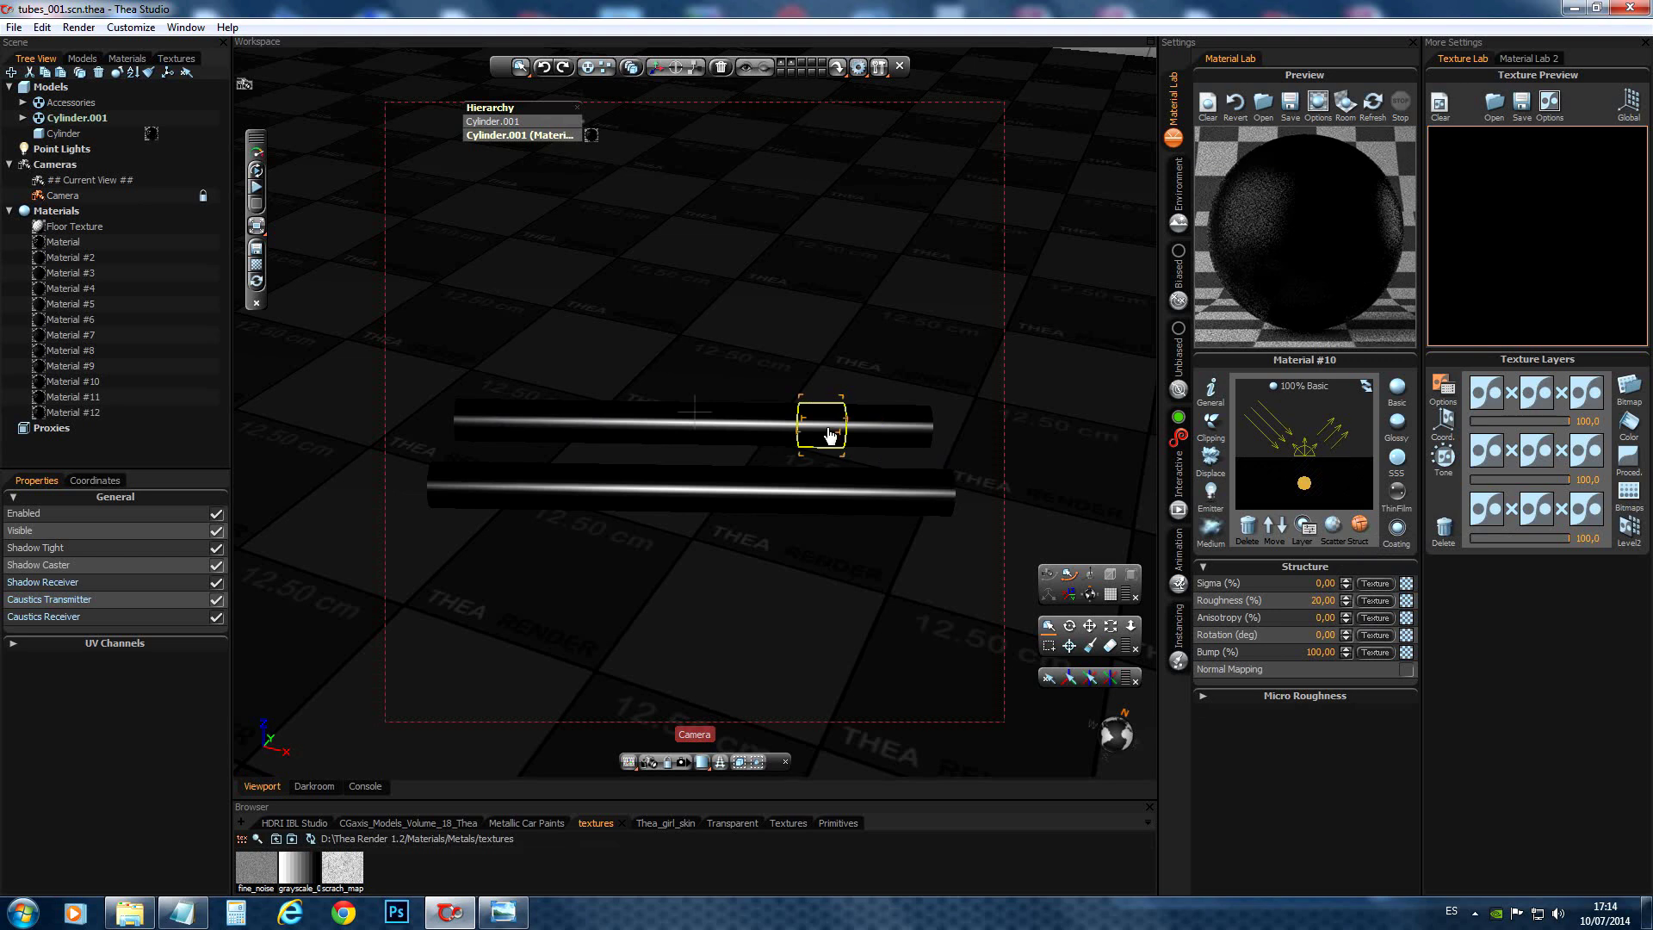
{"action": "left_click", "coordinate": [785, 435]}
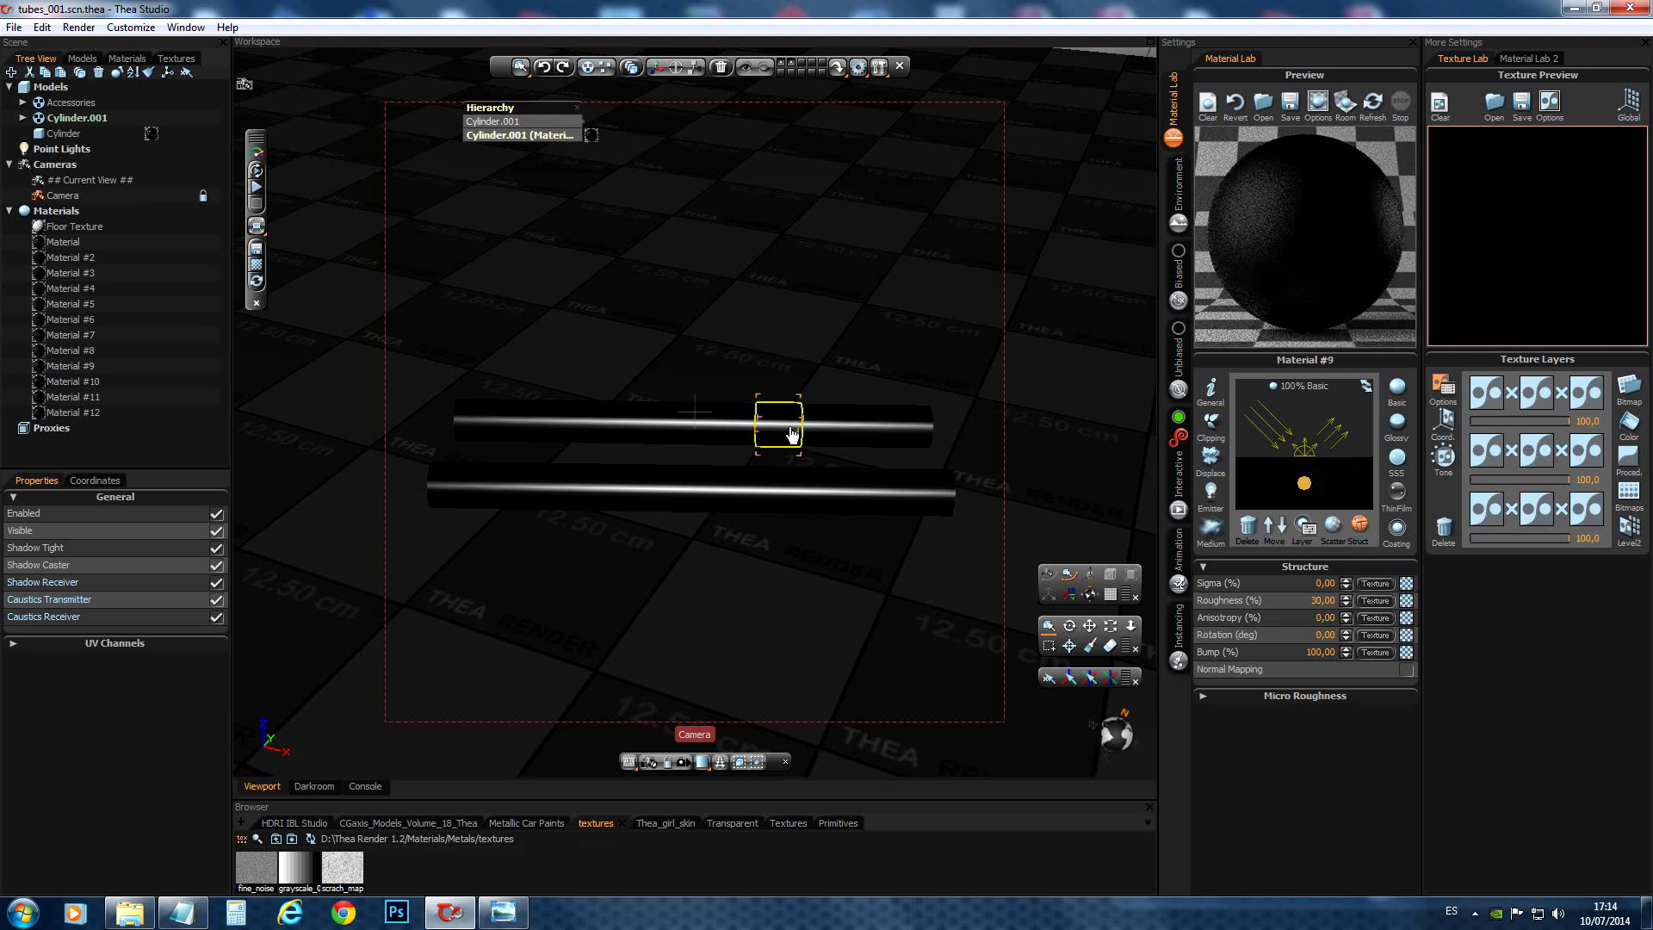
{"action": "left_click", "coordinate": [738, 432]}
{"action": "left_click", "coordinate": [693, 432]}
{"action": "left_click", "coordinate": [649, 432]}
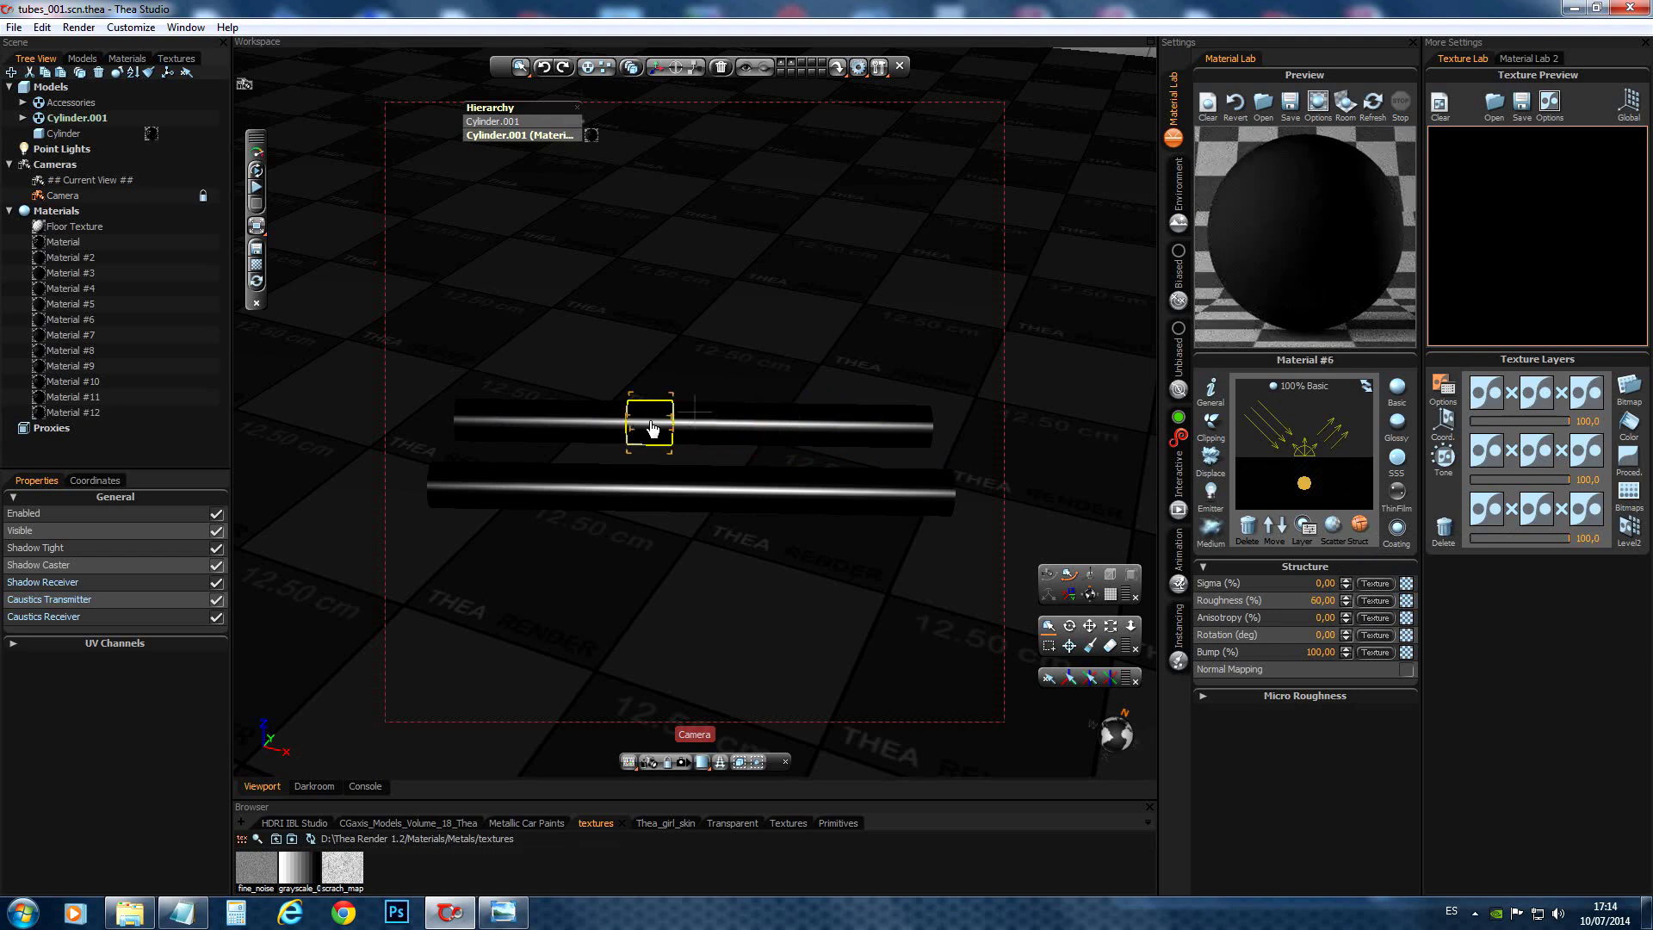
{"action": "left_click", "coordinate": [612, 435]}
{"action": "left_click", "coordinate": [568, 435]}
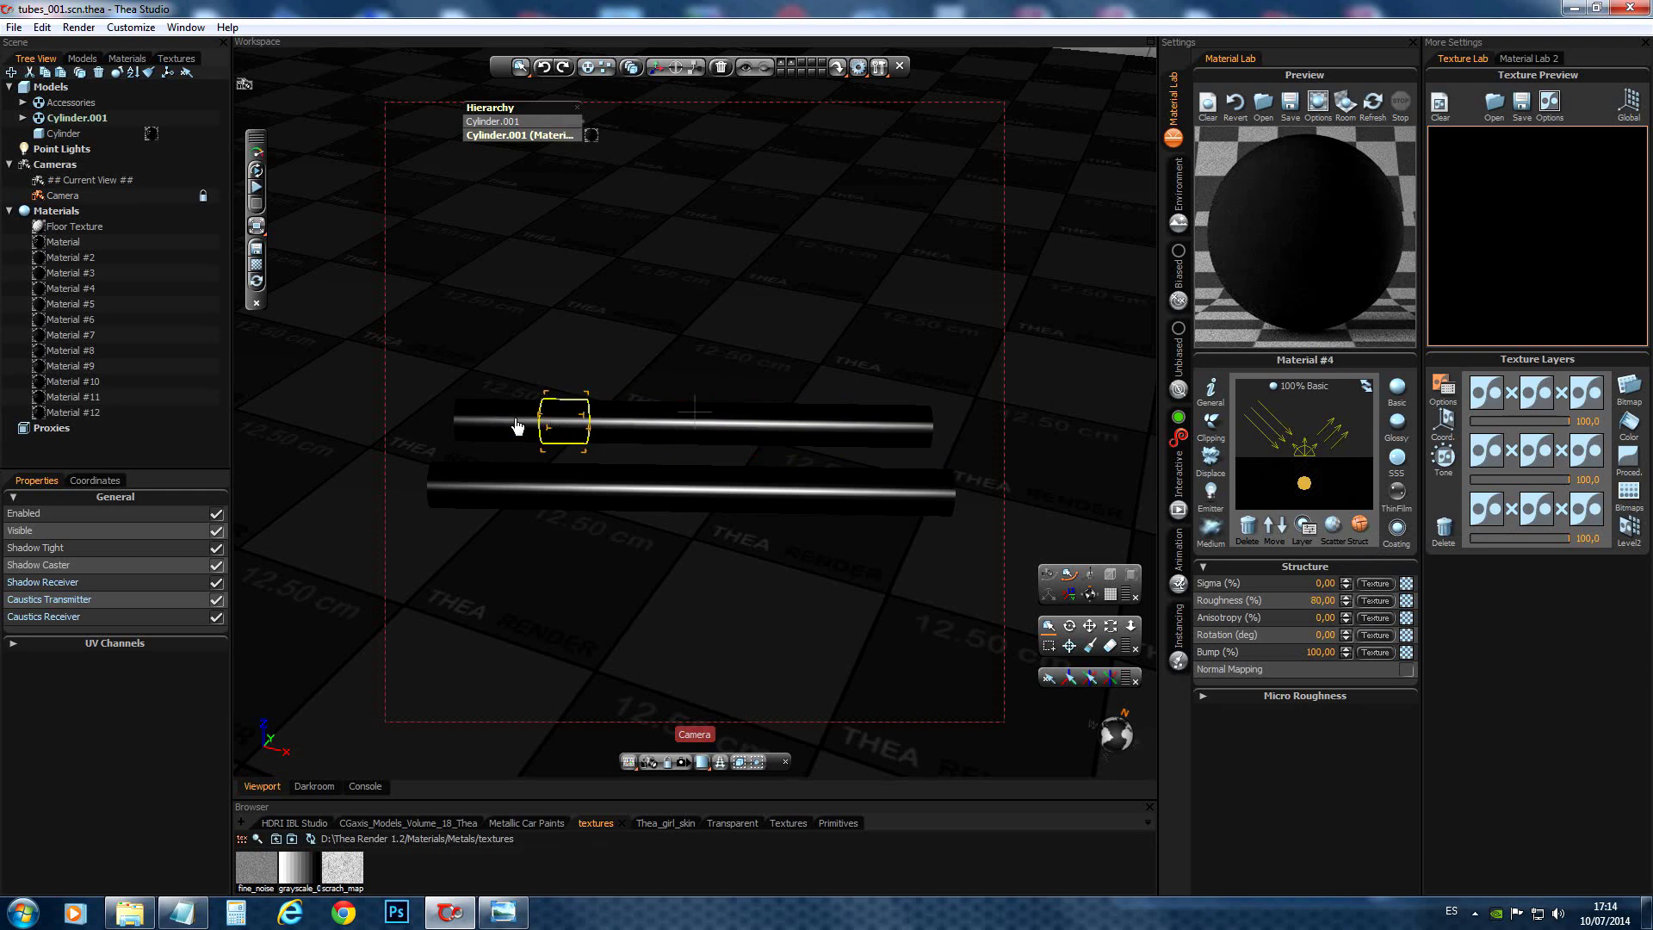
{"action": "left_click", "coordinate": [521, 427]}
{"action": "left_click", "coordinate": [480, 425]}
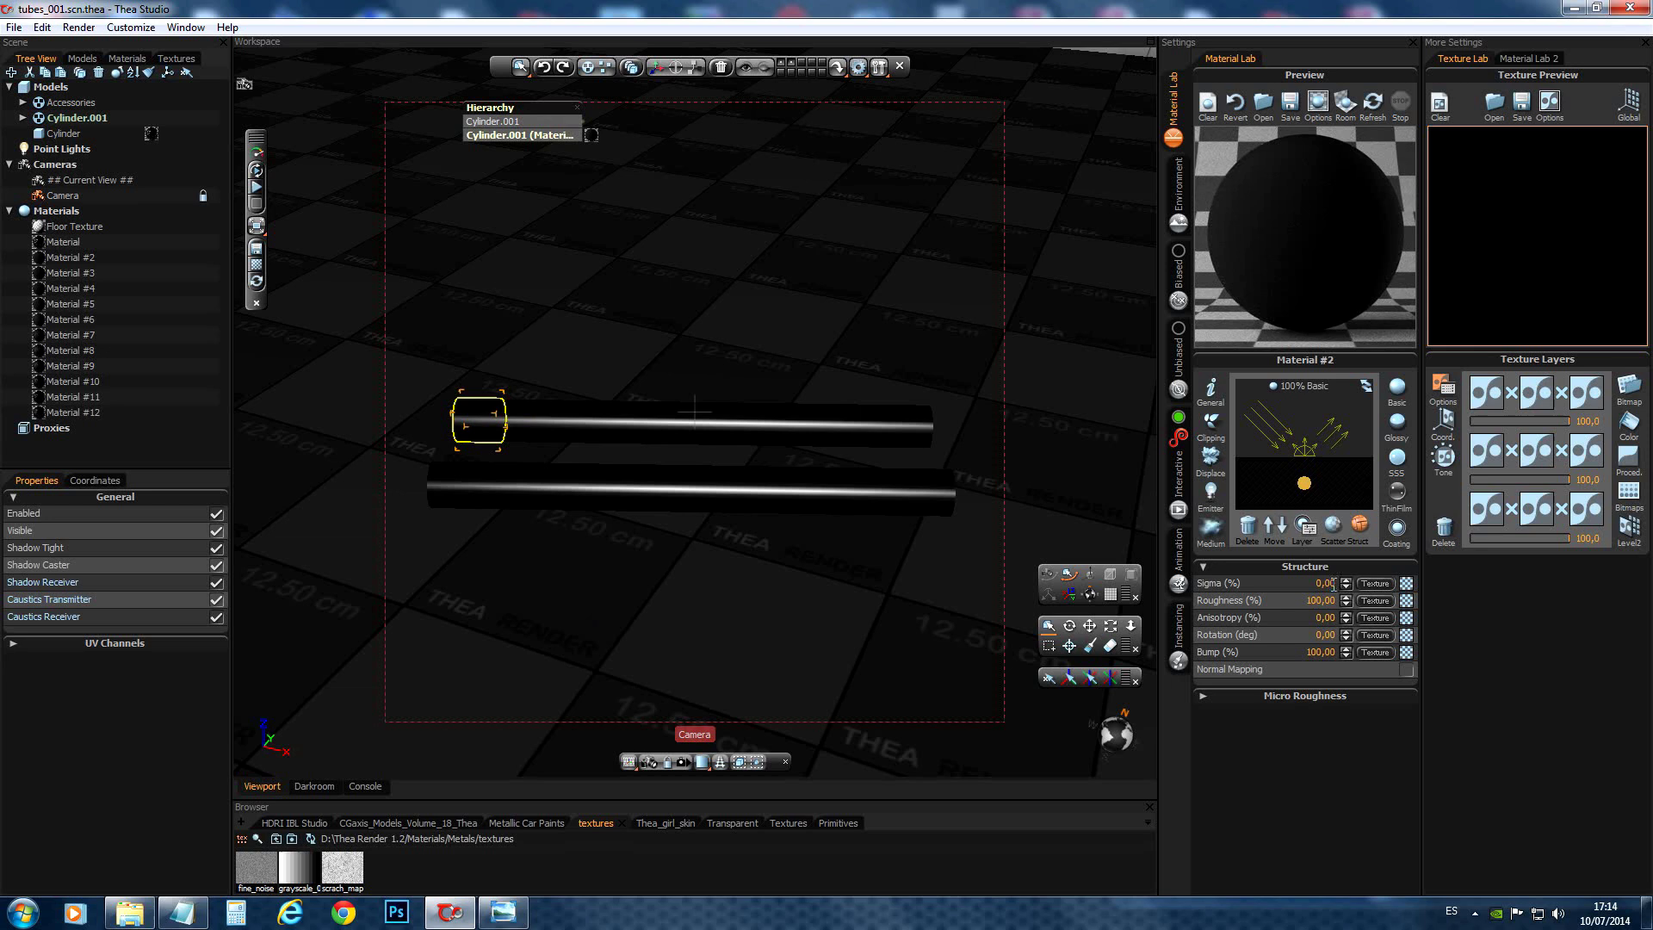
Return to Scatter settings, deselect the tubes and start the interactive render.
{"action": "left_click", "coordinate": [1334, 525]}
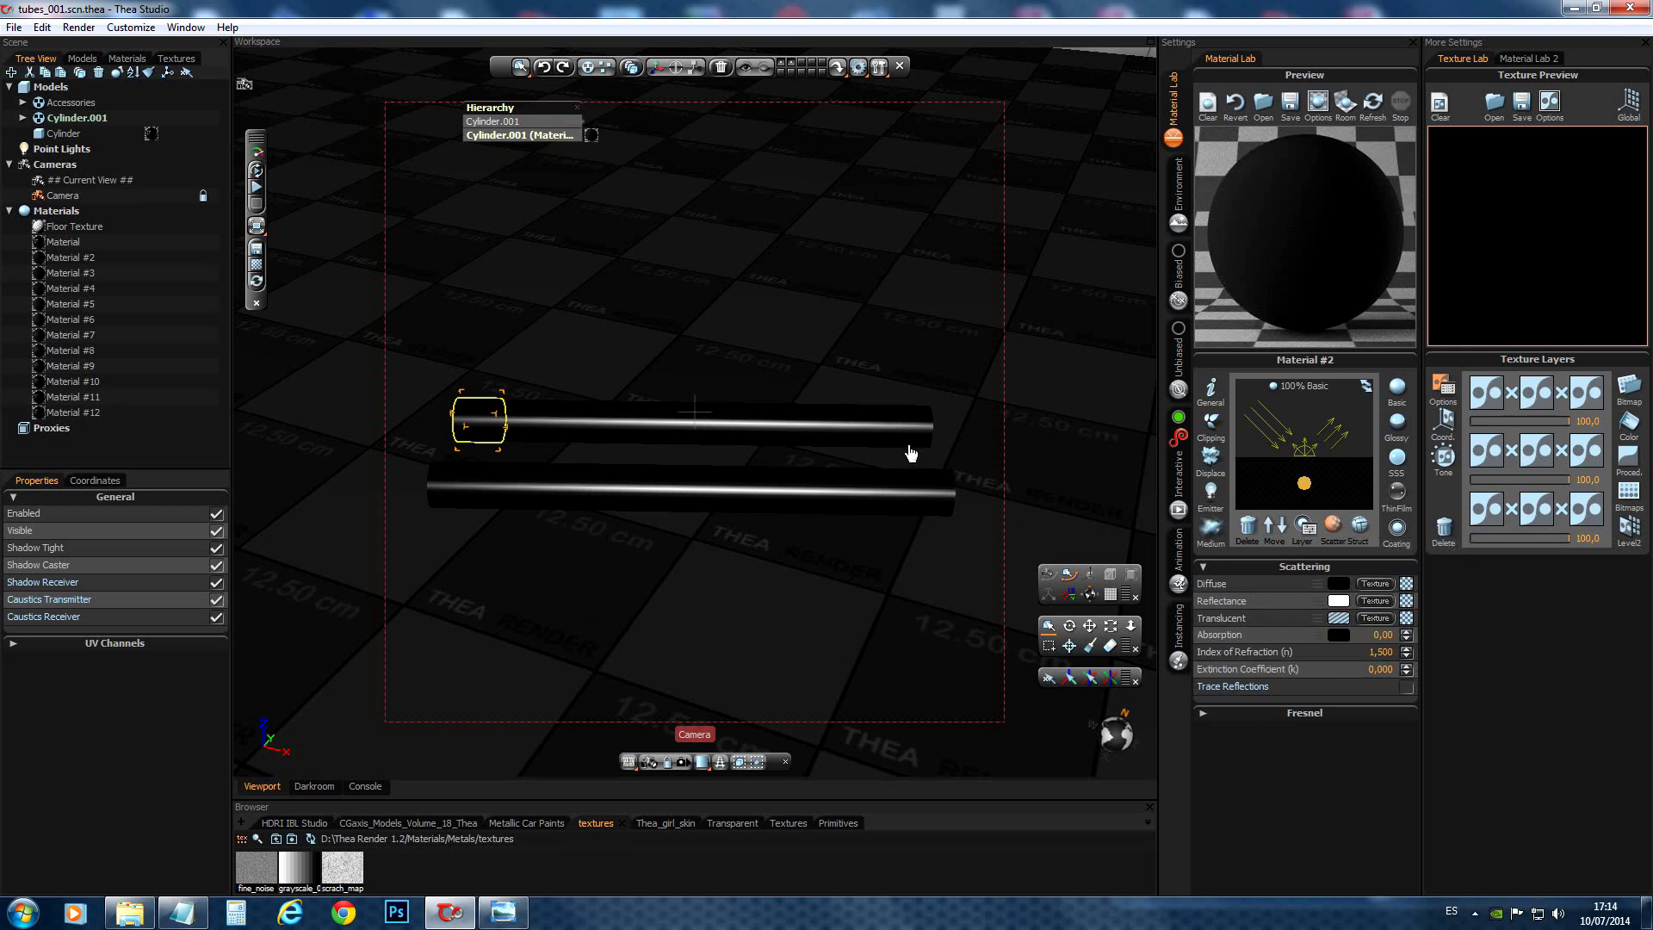
{"action": "left_click", "coordinate": [840, 495]}
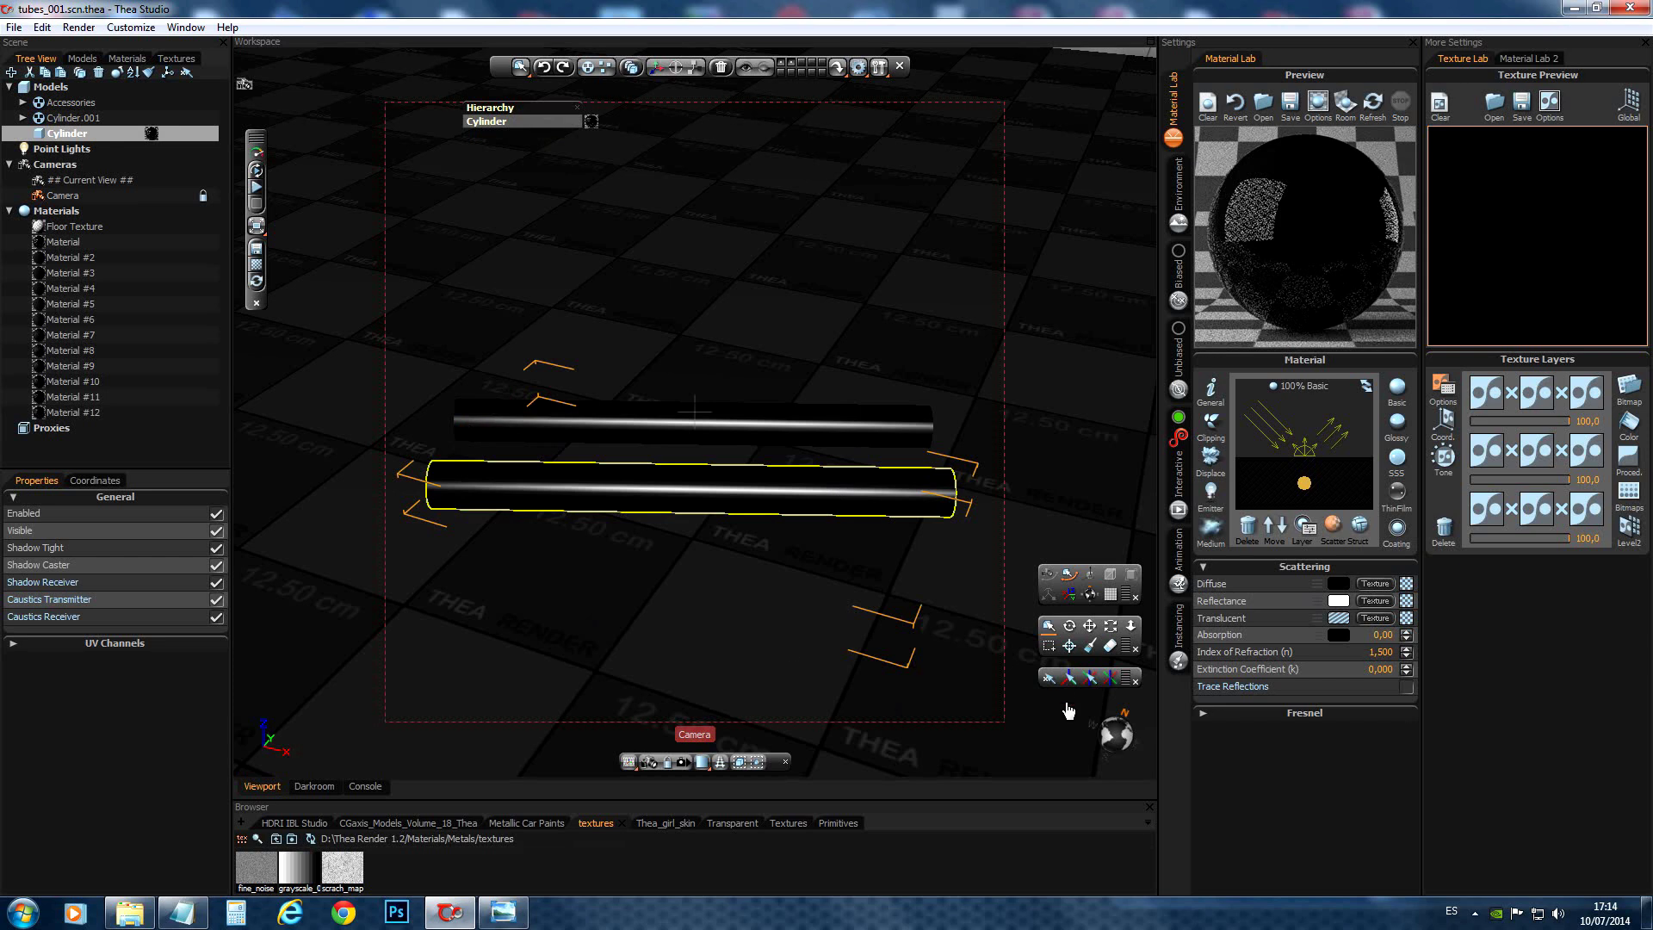
{"action": "left_click", "coordinate": [769, 555]}
{"action": "left_click", "coordinate": [256, 186]}
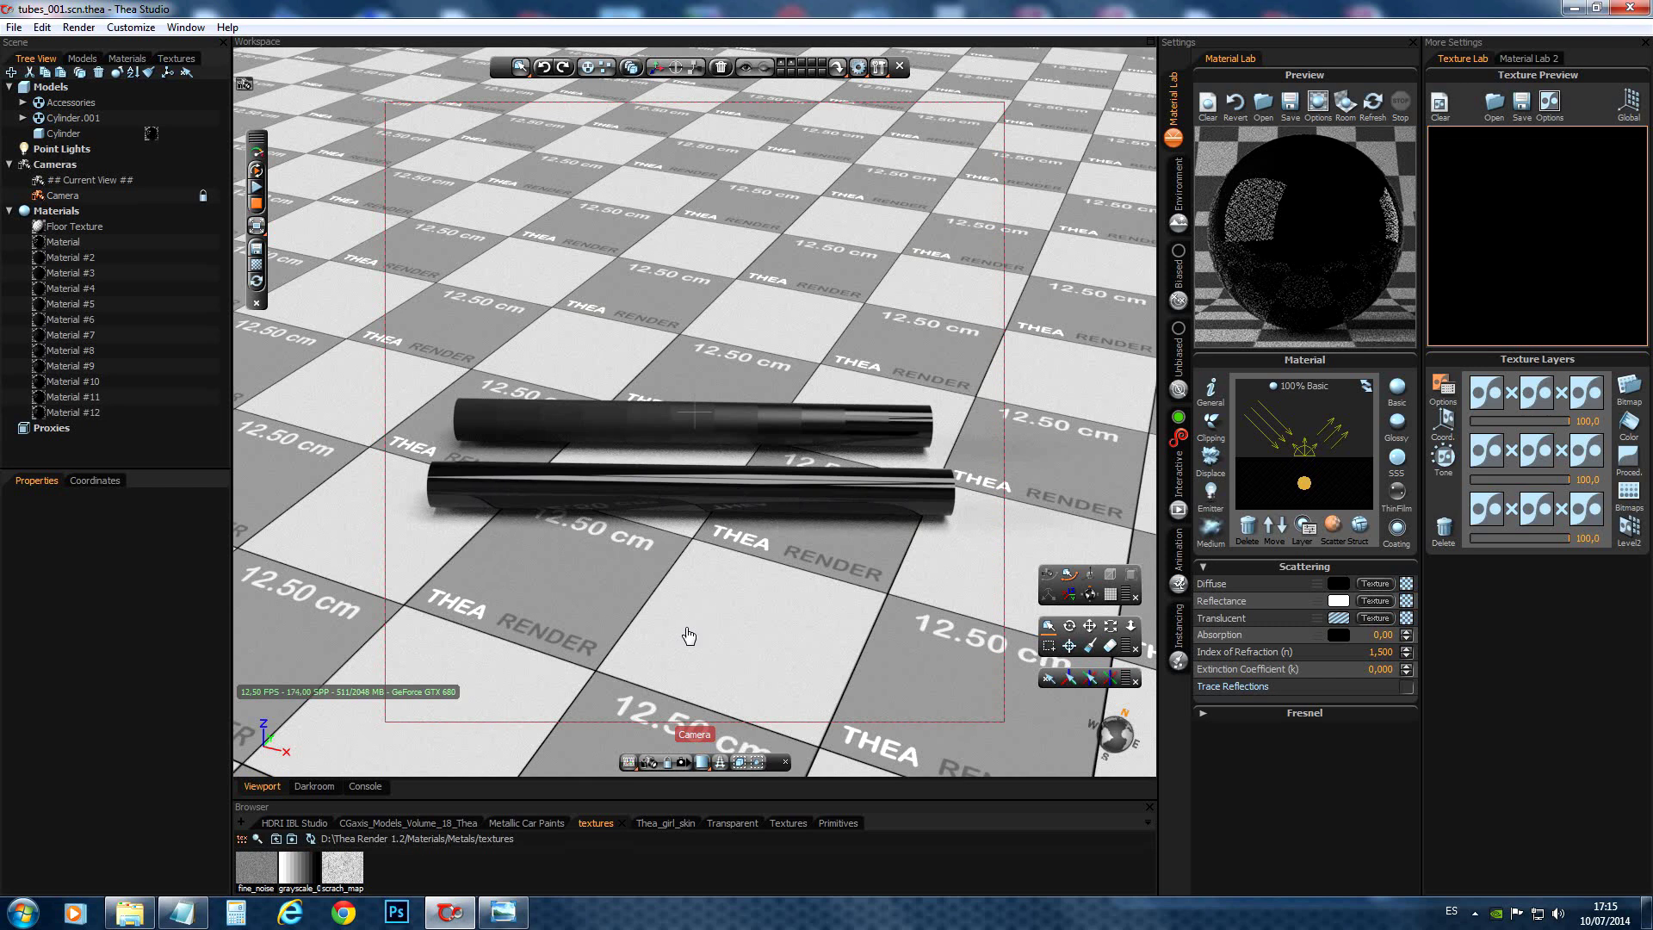
{"action": "left_click", "coordinate": [507, 912]}
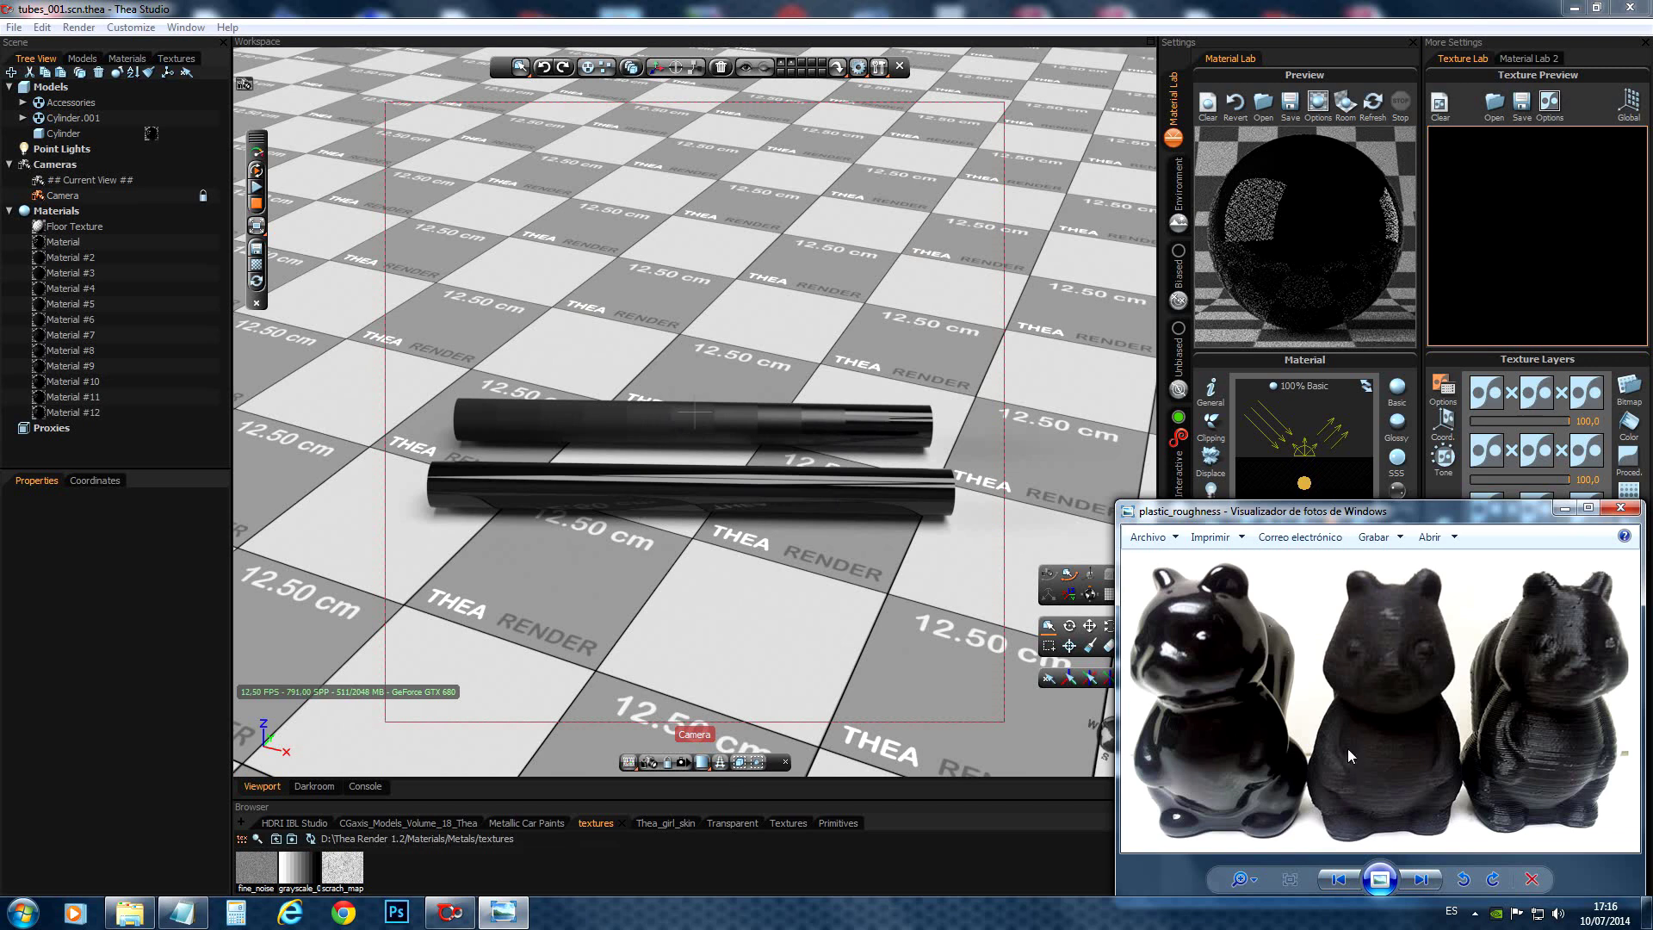
{"action": "left_click", "coordinate": [449, 912]}
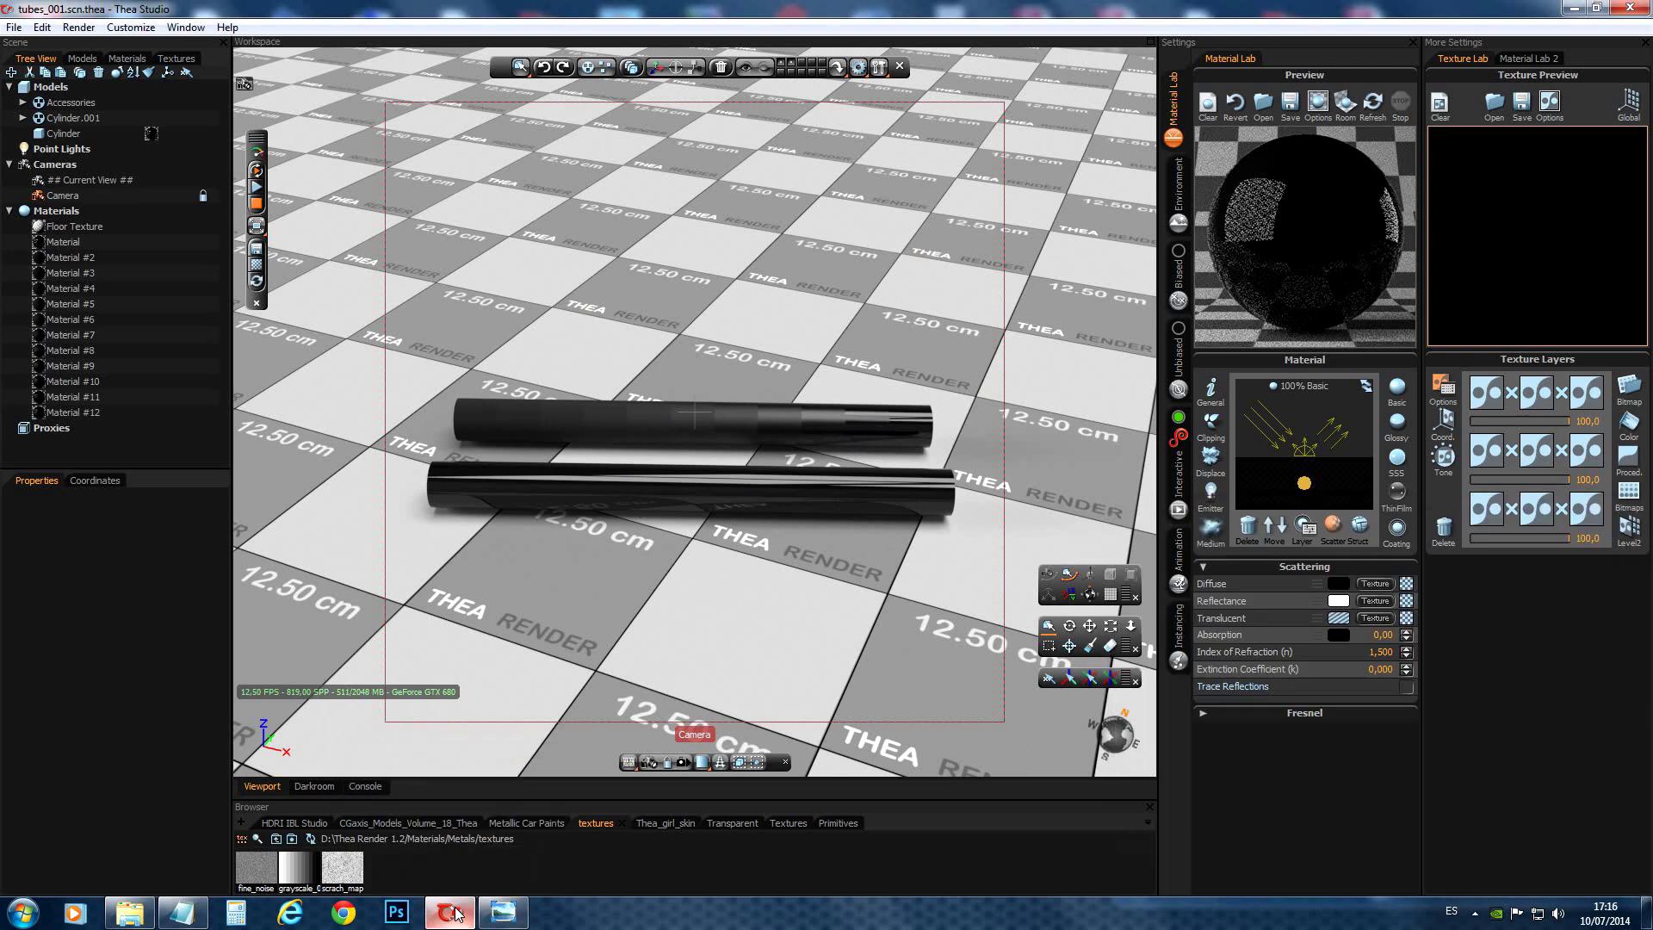
Drop the grayscale texture onto the lower tube's Roughness Texture slot and set Roughness to 100.
{"action": "left_click", "coordinate": [678, 496]}
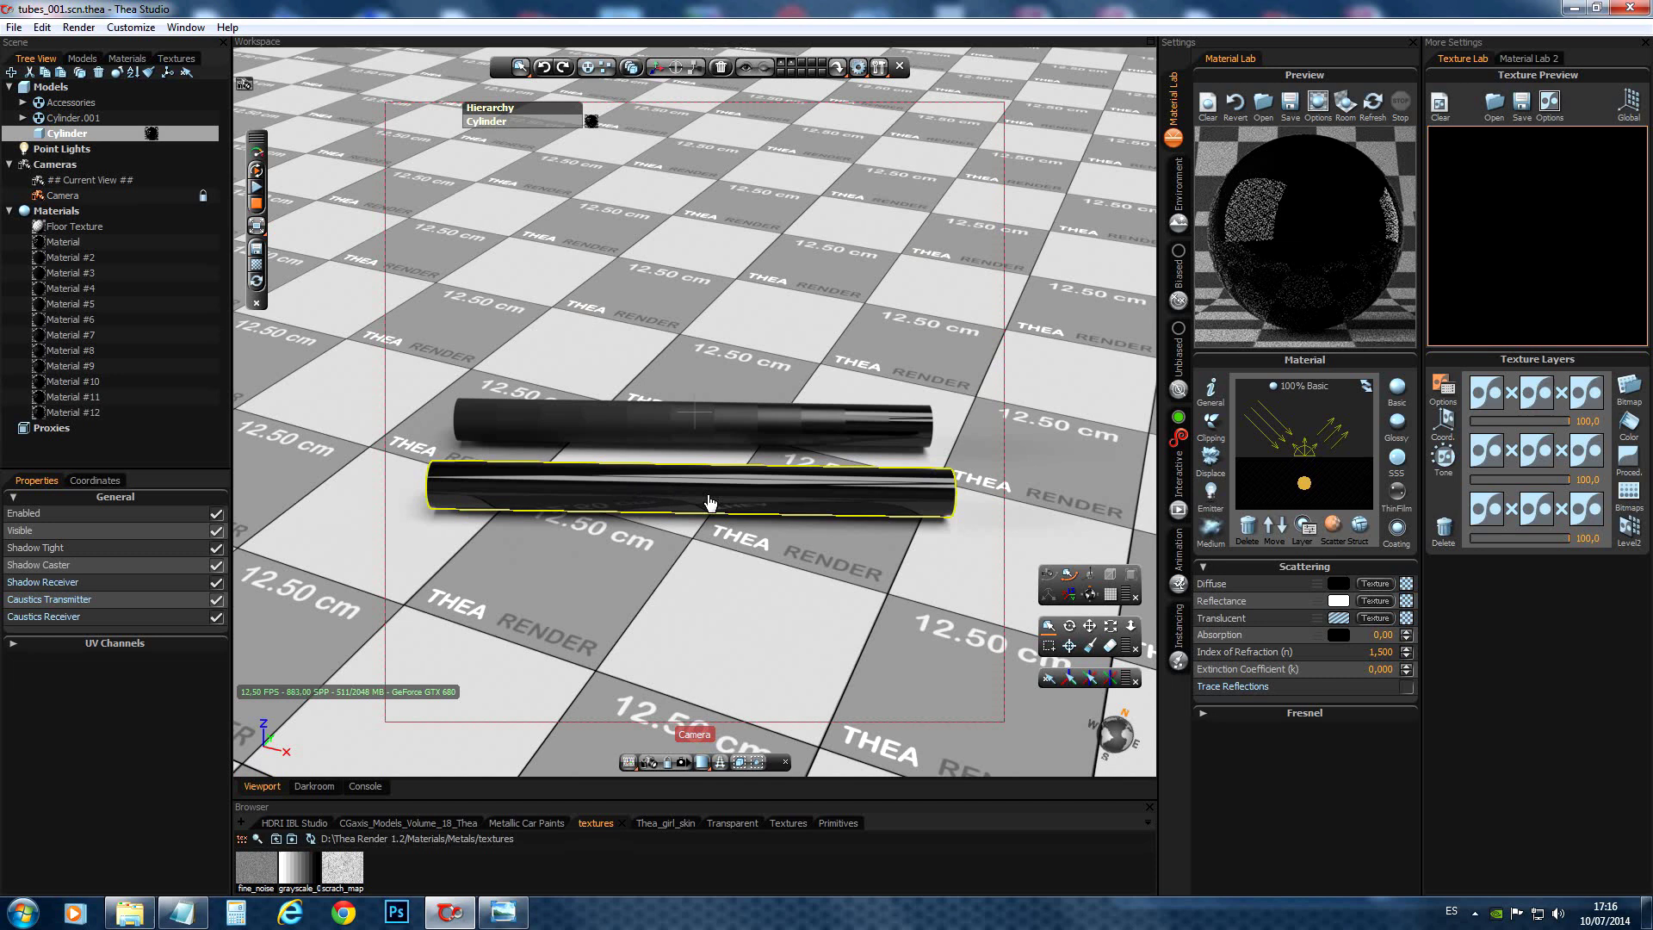
{"action": "left_click", "coordinate": [1360, 524]}
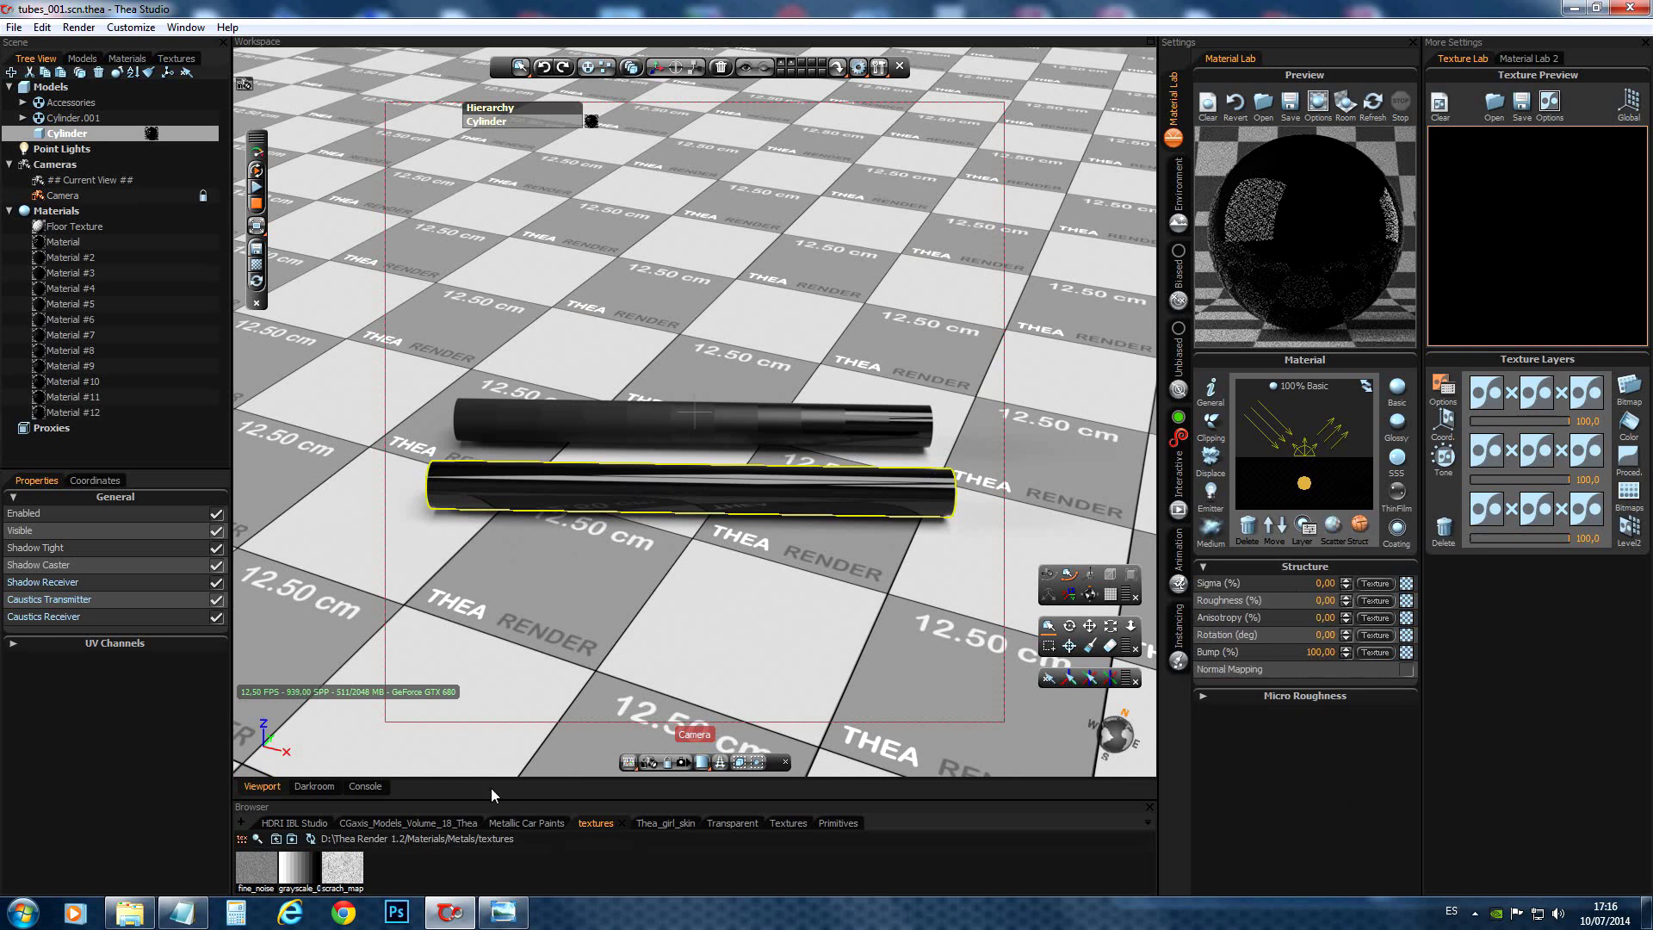
{"action": "left_click_drag", "start_coordinate": [293, 875], "coordinate": [1407, 601]}
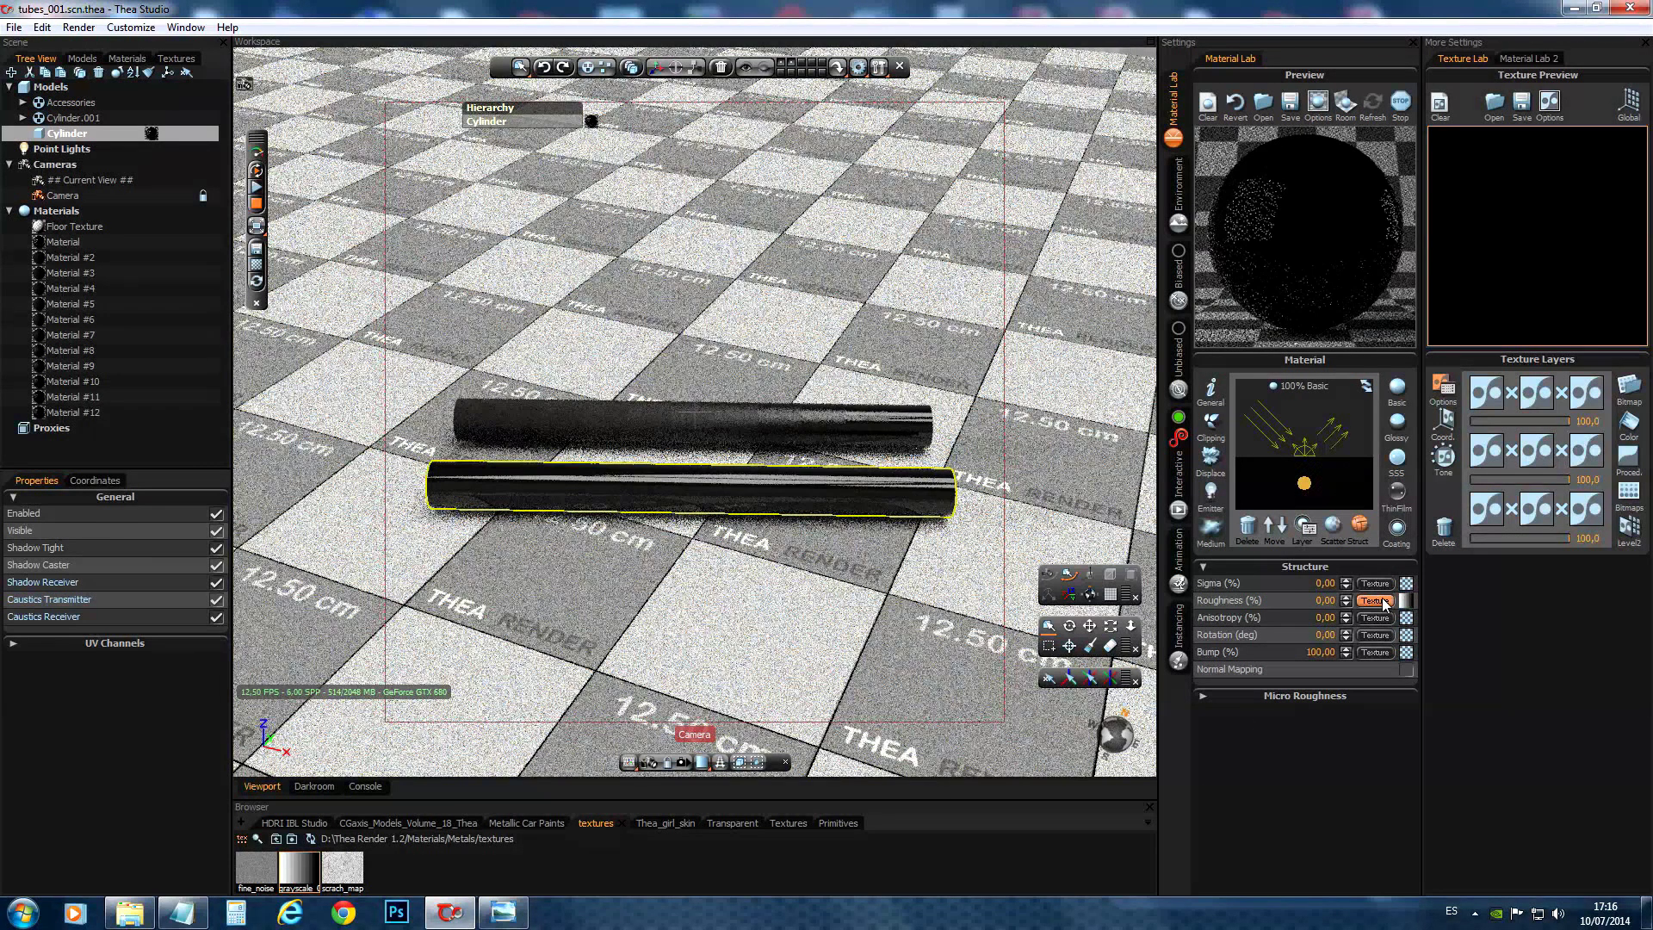
{"action": "left_click", "coordinate": [1378, 601]}
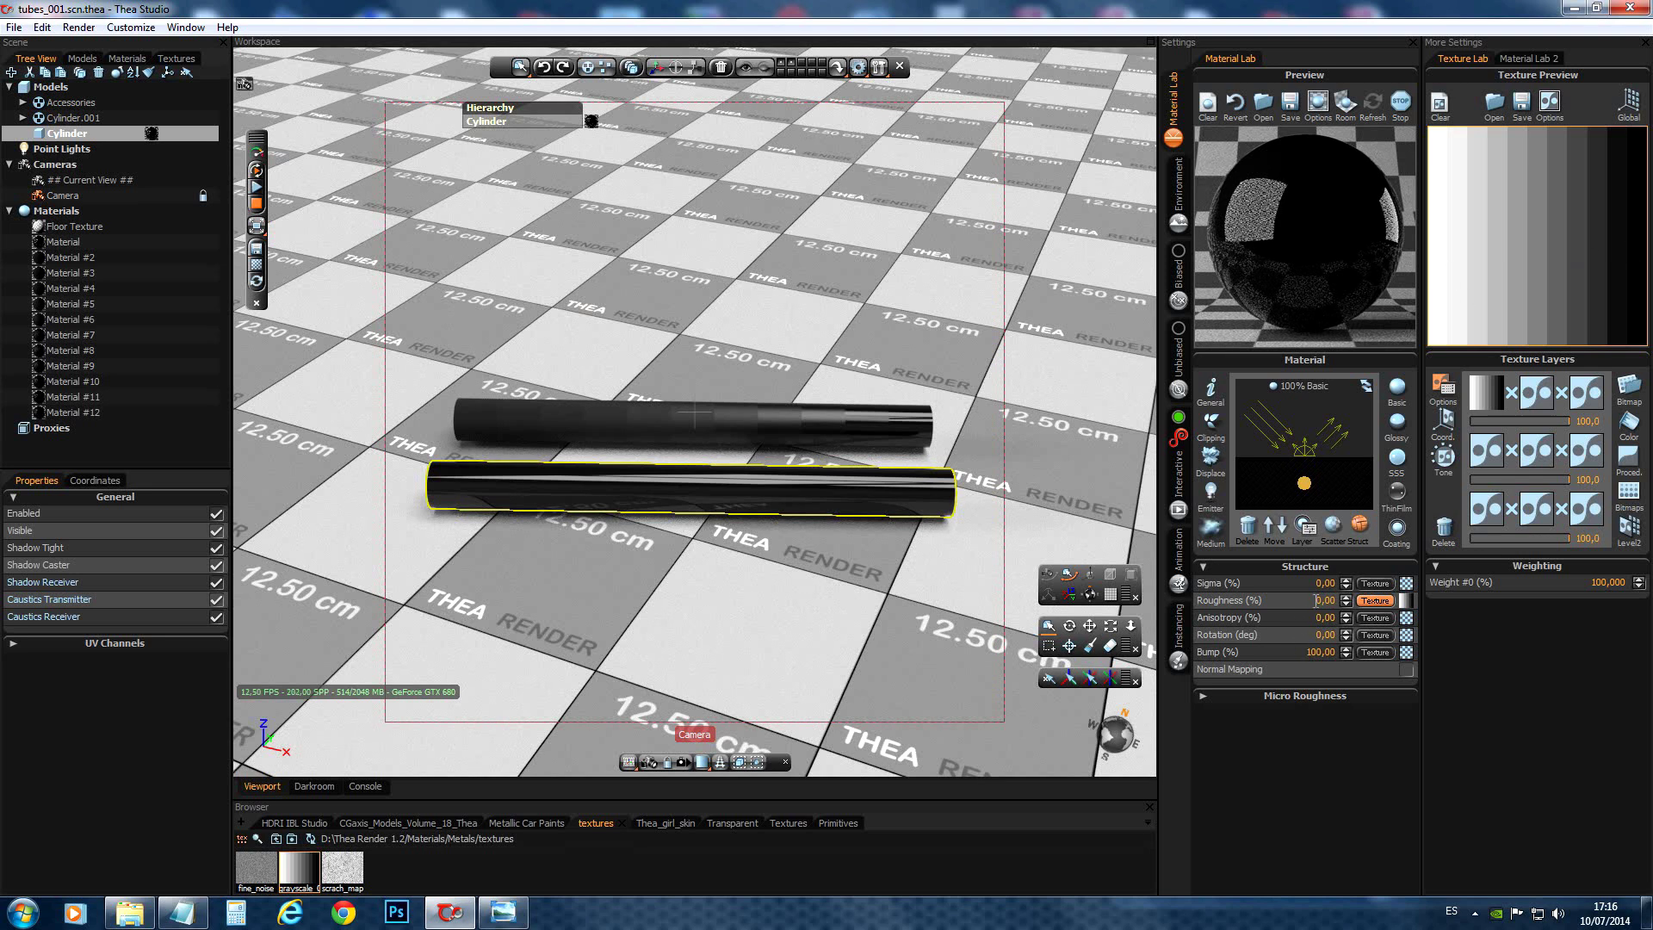
{"action": "key", "text": "Return"}
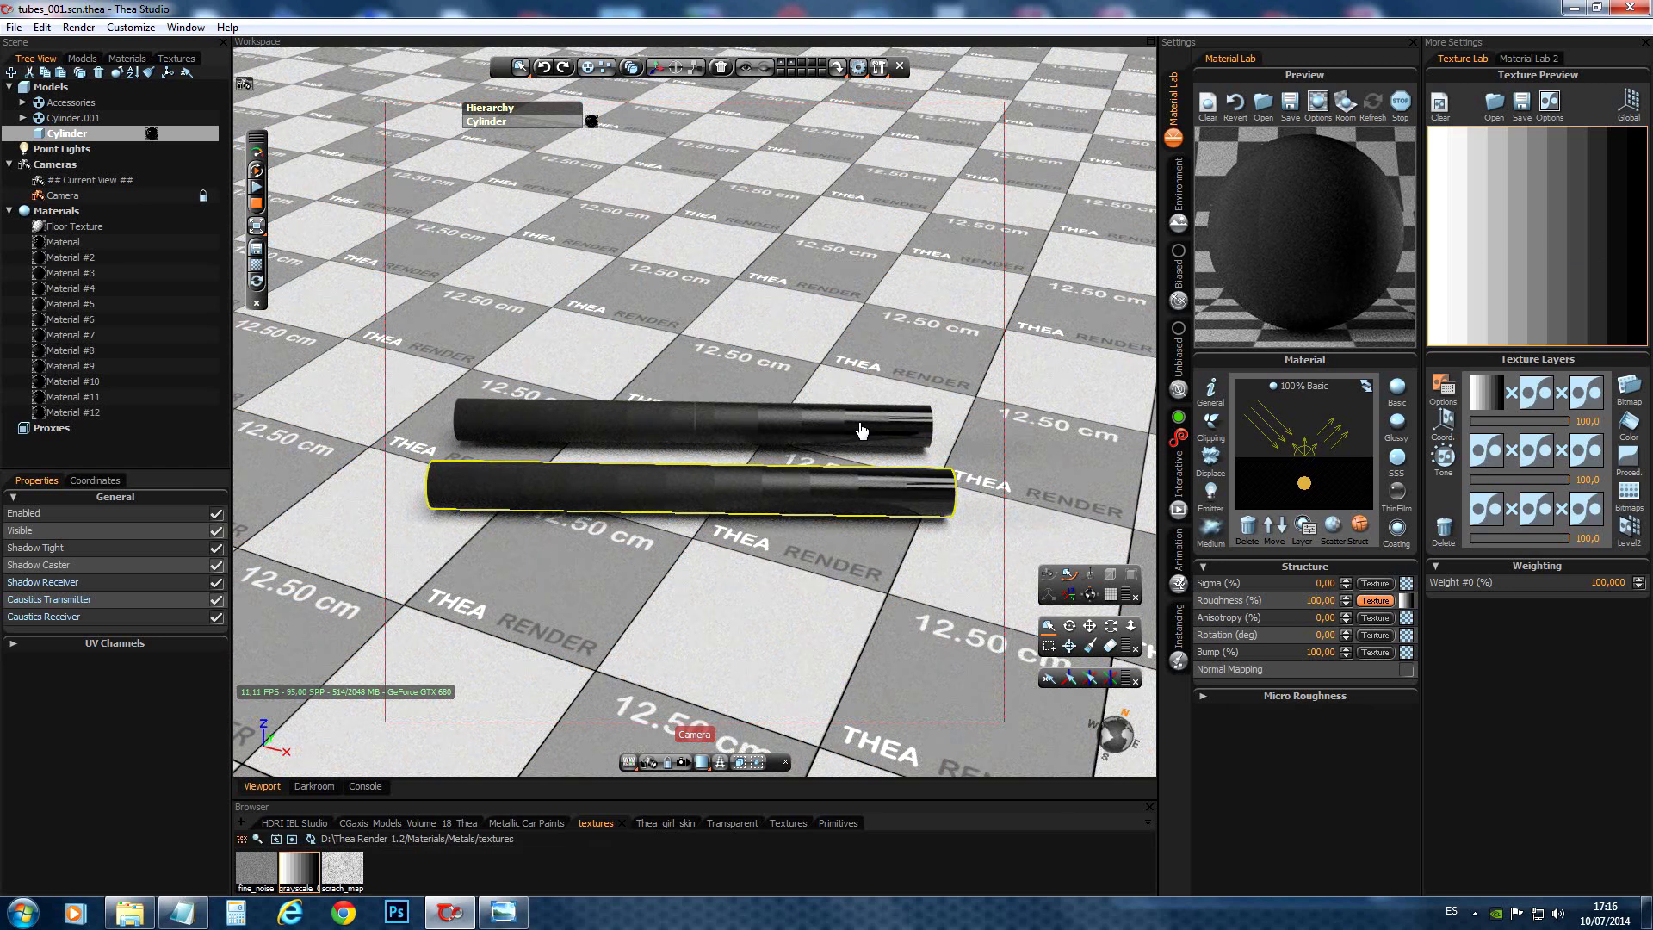
Deselect the lower tube by clicking empty space in the viewport.
{"action": "left_click", "coordinate": [1068, 679]}
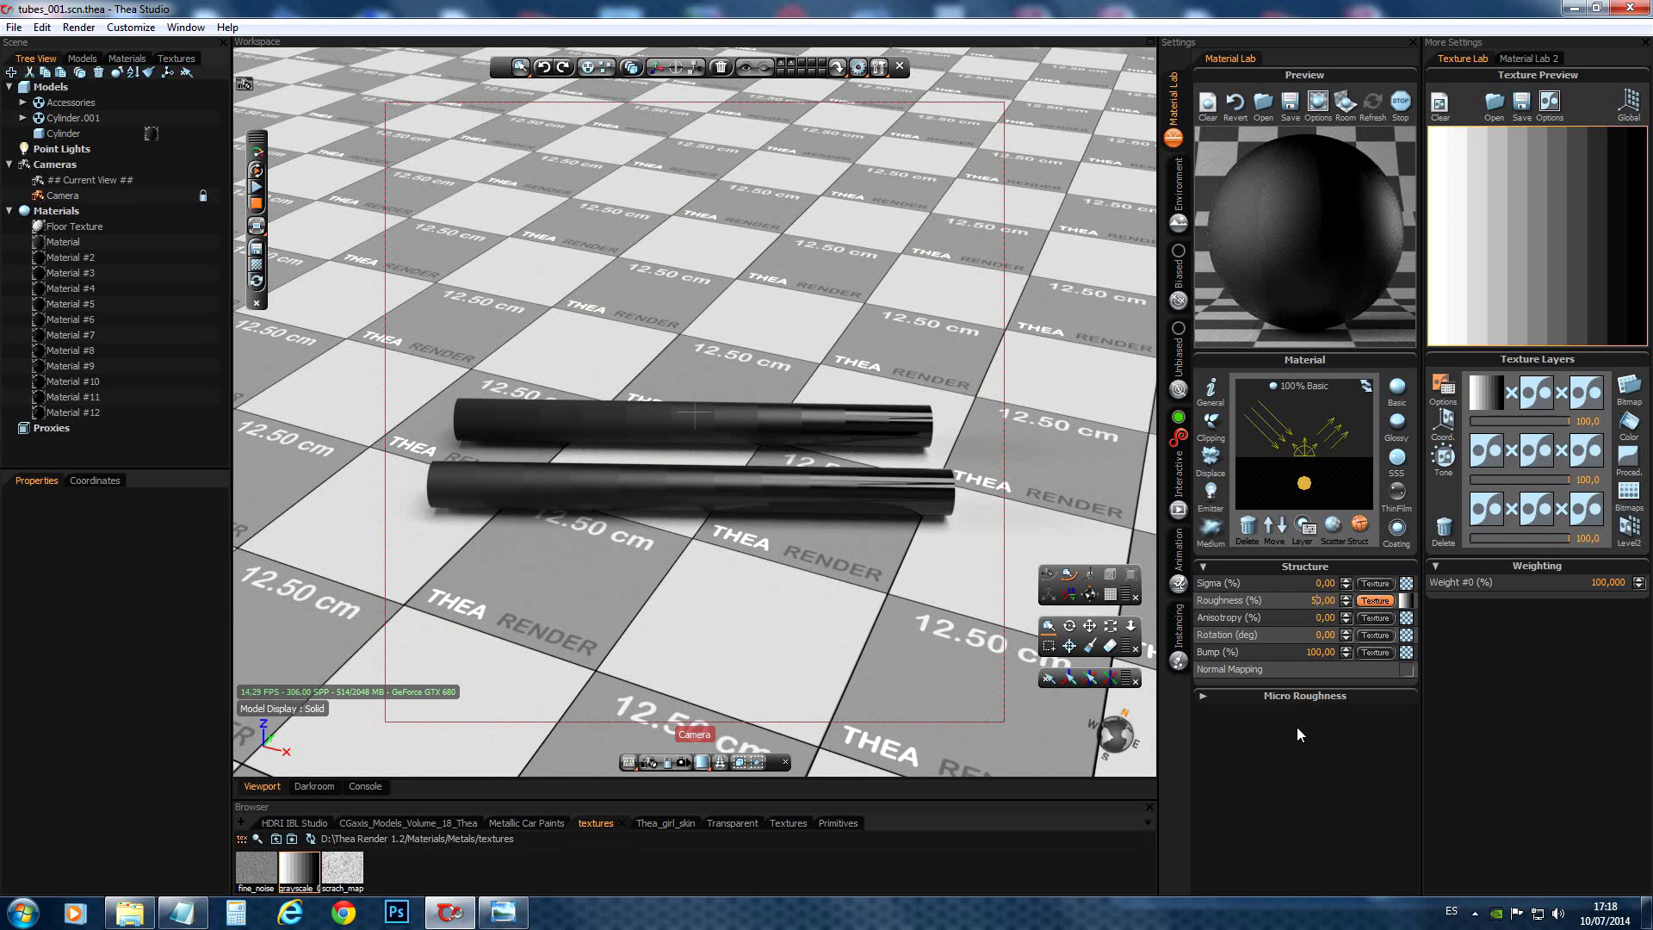
Enter 30 for Roughness and toggle the Roughness Texture to refresh the render.
{"action": "double_click", "coordinate": [1324, 601]}
{"action": "type", "text": "30"}
{"action": "key", "text": "Return"}
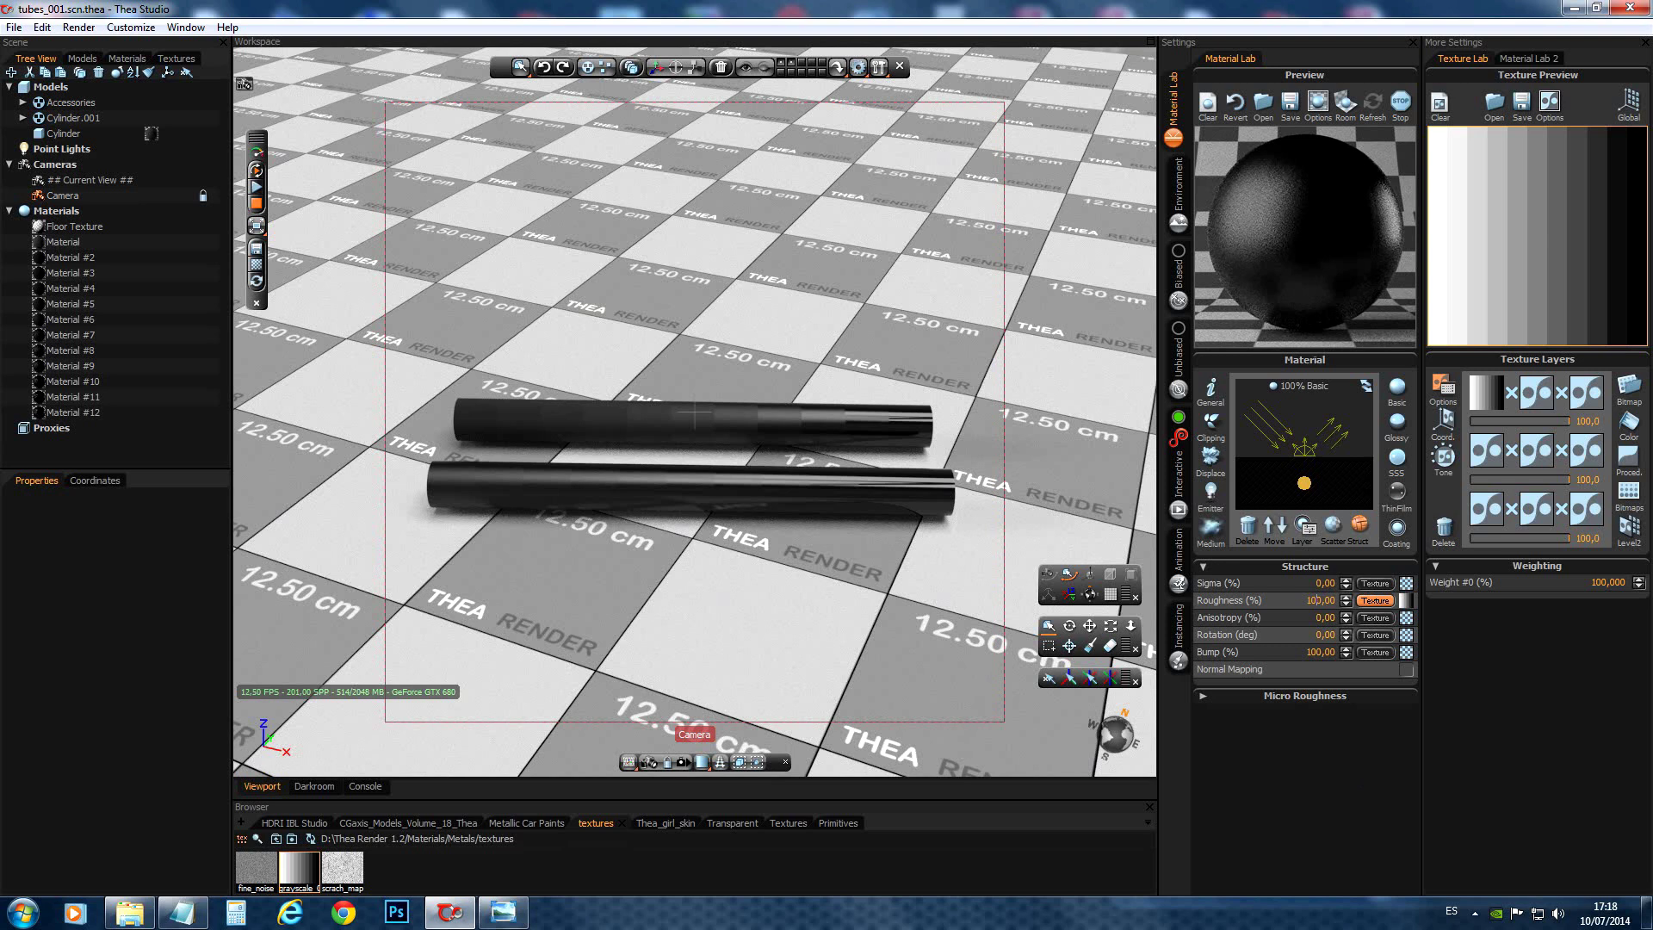
{"action": "left_click", "coordinate": [1378, 600]}
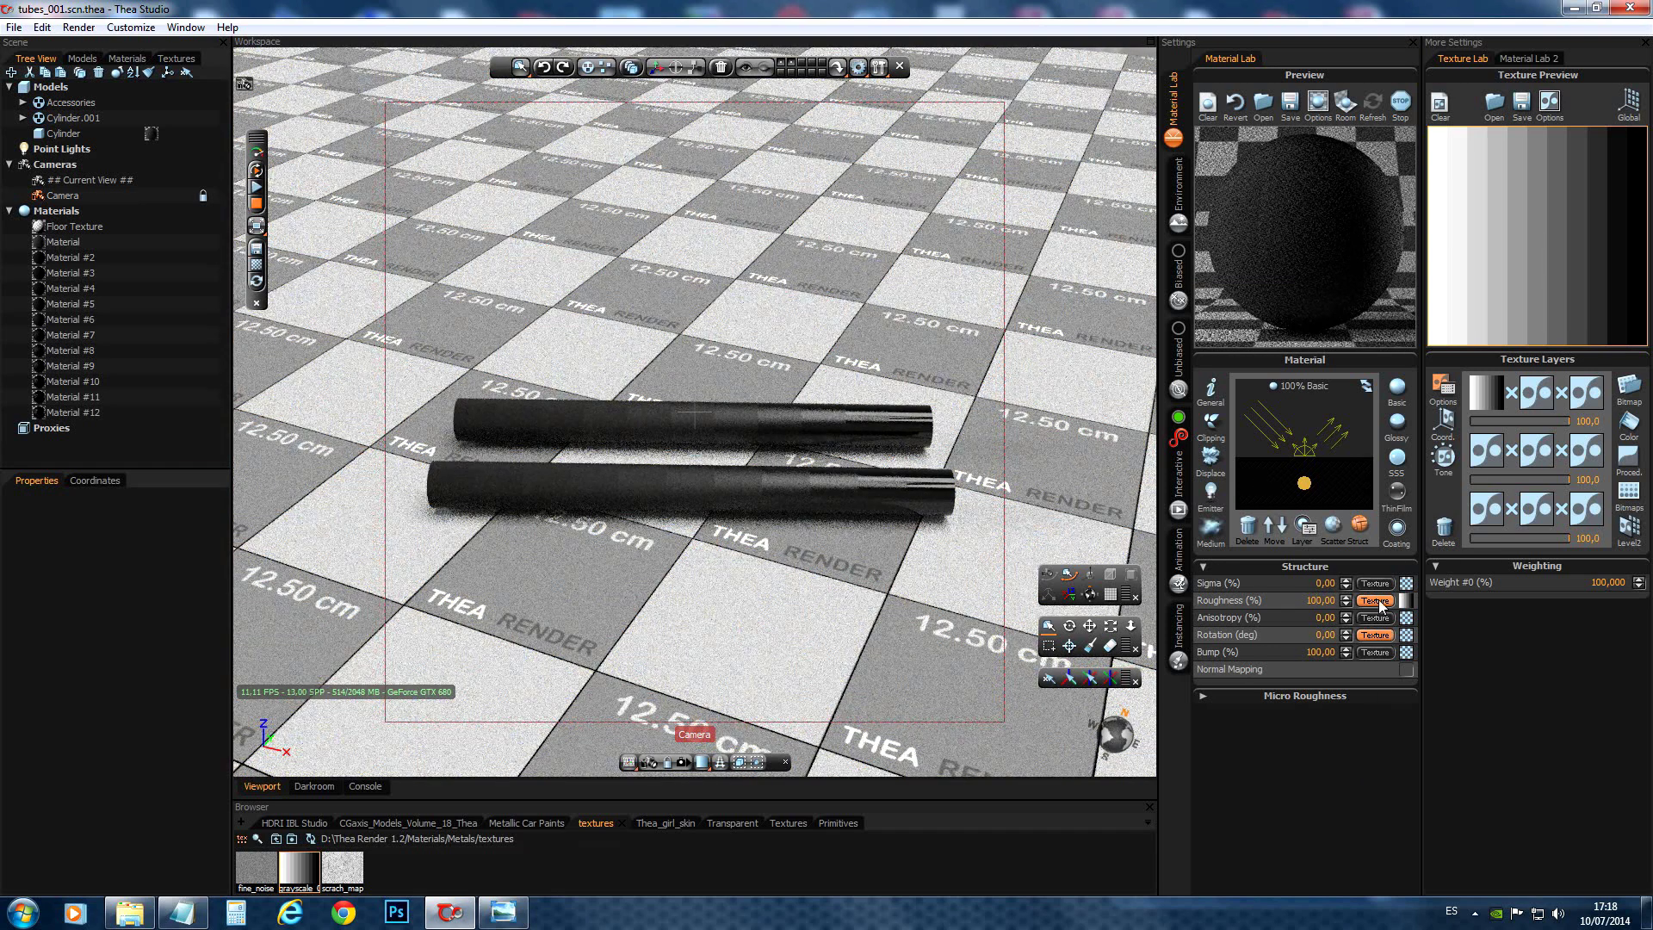
Open Tone Mapping for the grayscale texture layer and try new Clamp Max values.
{"action": "left_click", "coordinate": [1487, 392]}
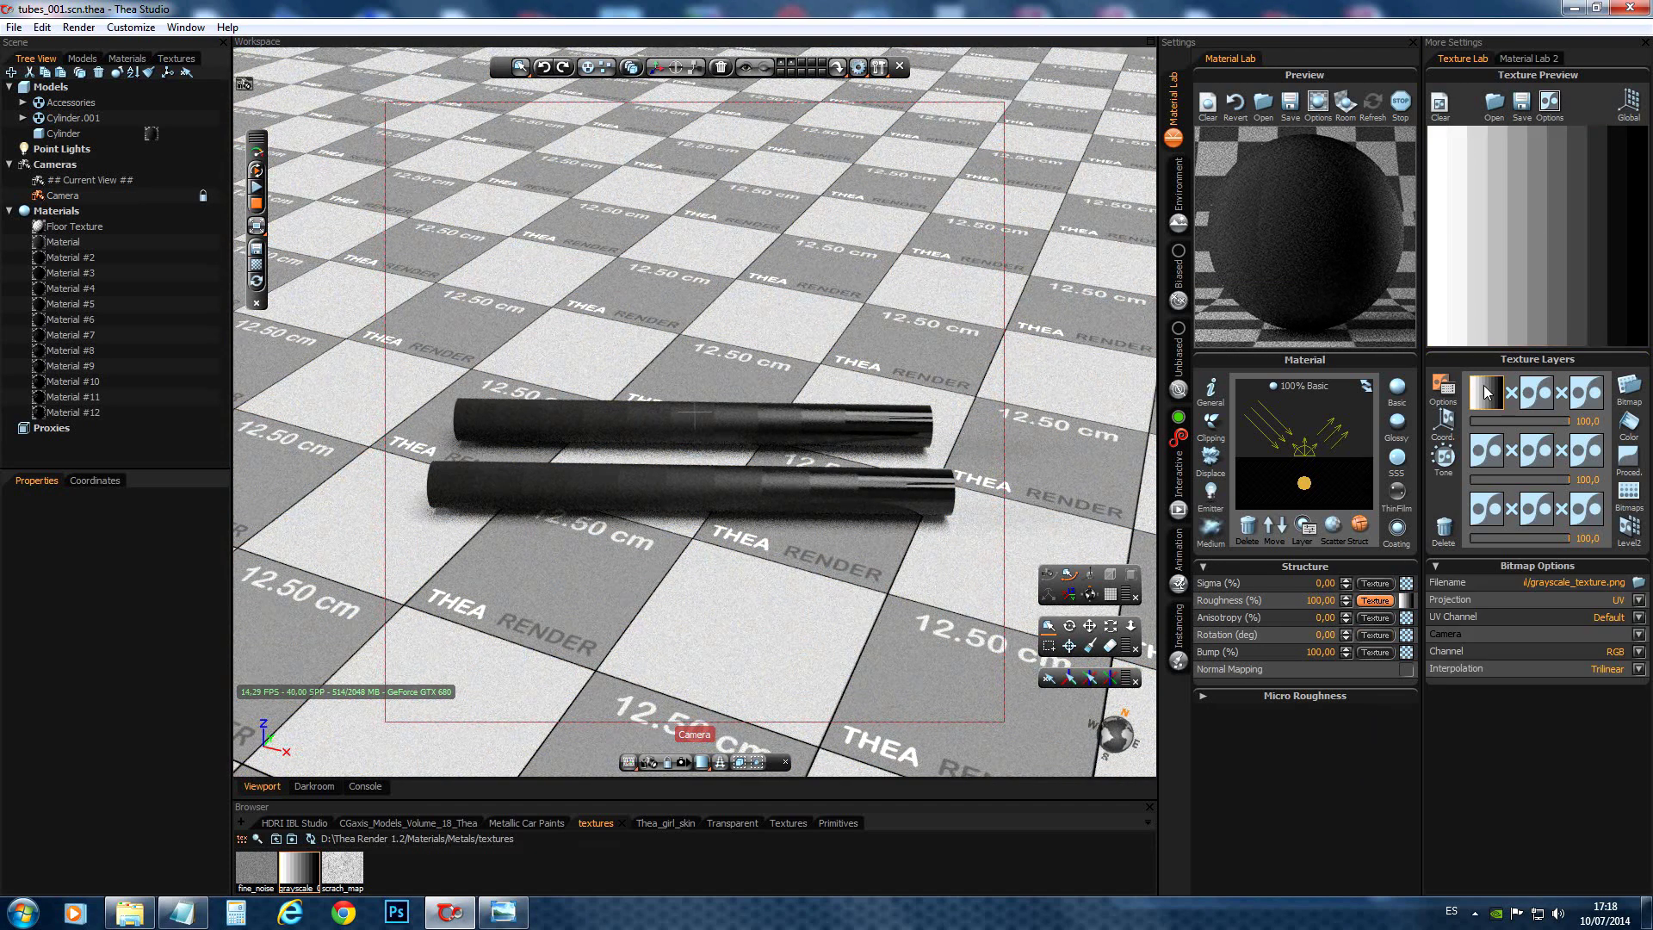
{"action": "left_click", "coordinate": [1450, 453]}
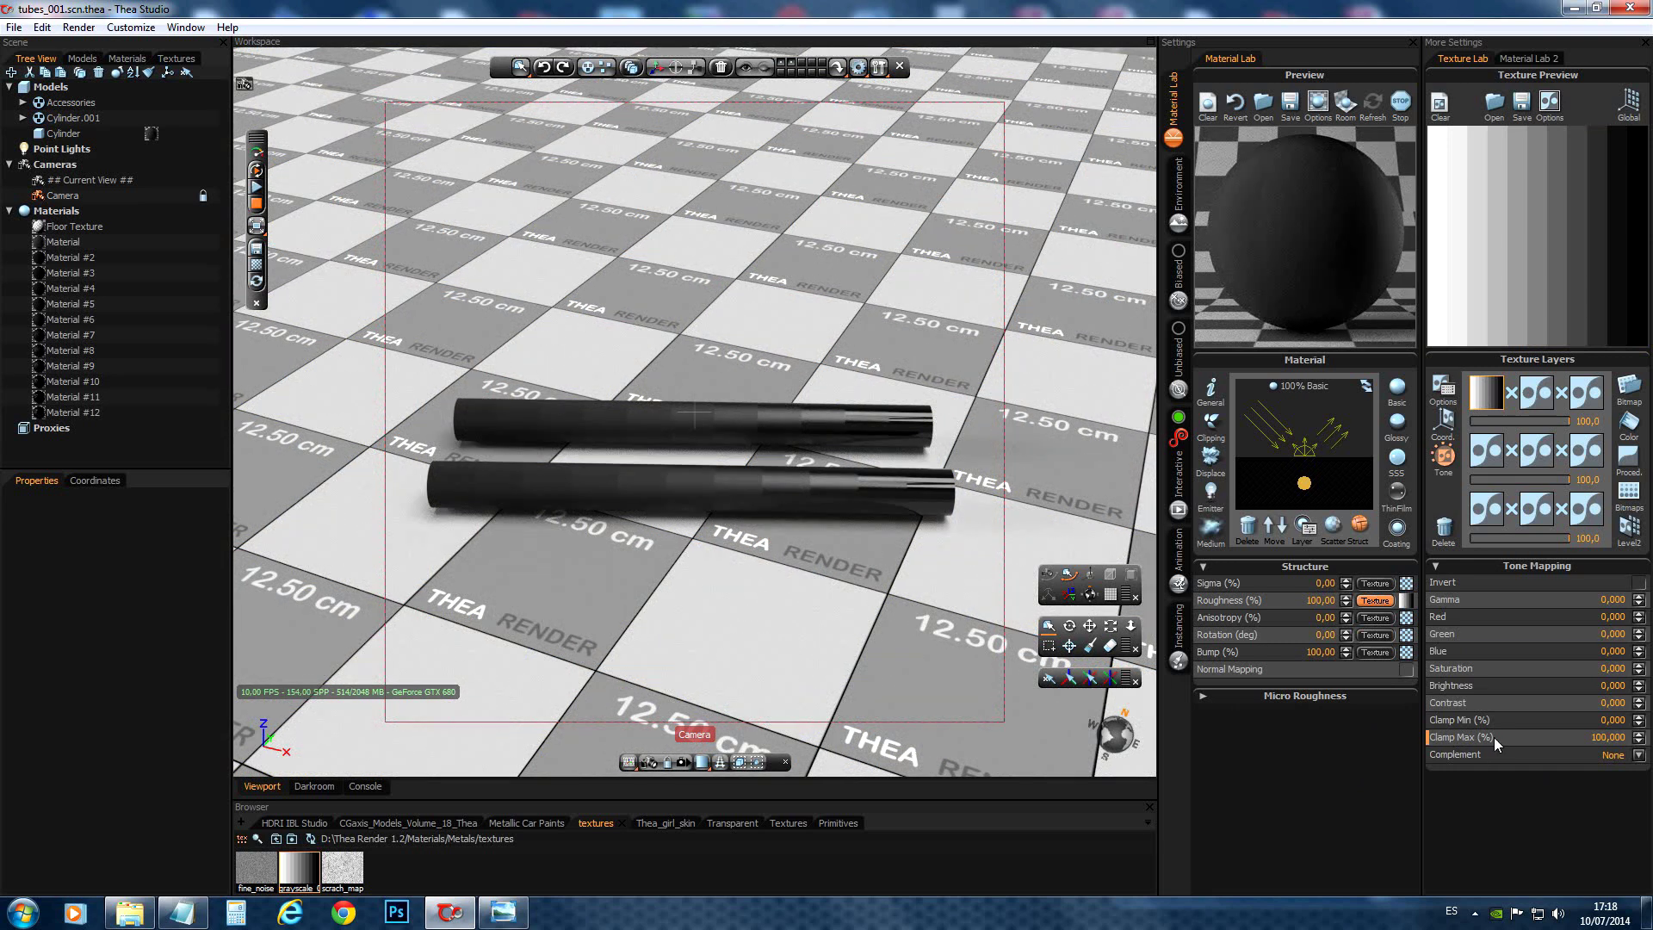
{"action": "left_click", "coordinate": [1608, 737]}
{"action": "key", "text": "BackSpace"}
{"action": "key", "text": "Return"}
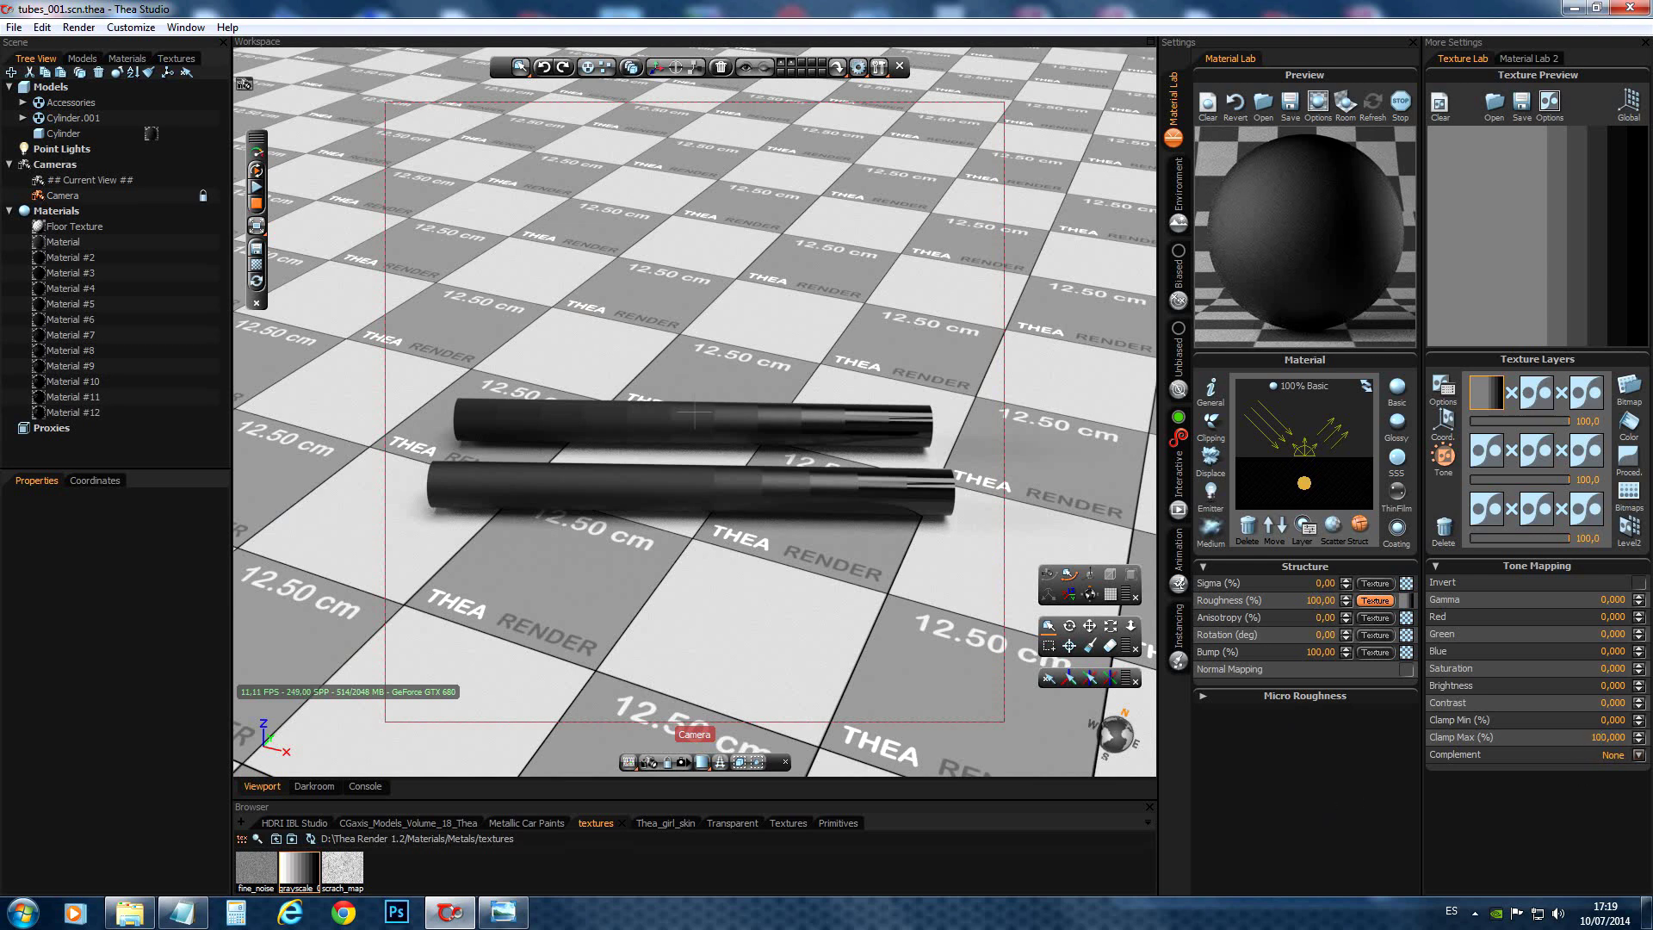
{"action": "key", "text": "Return"}
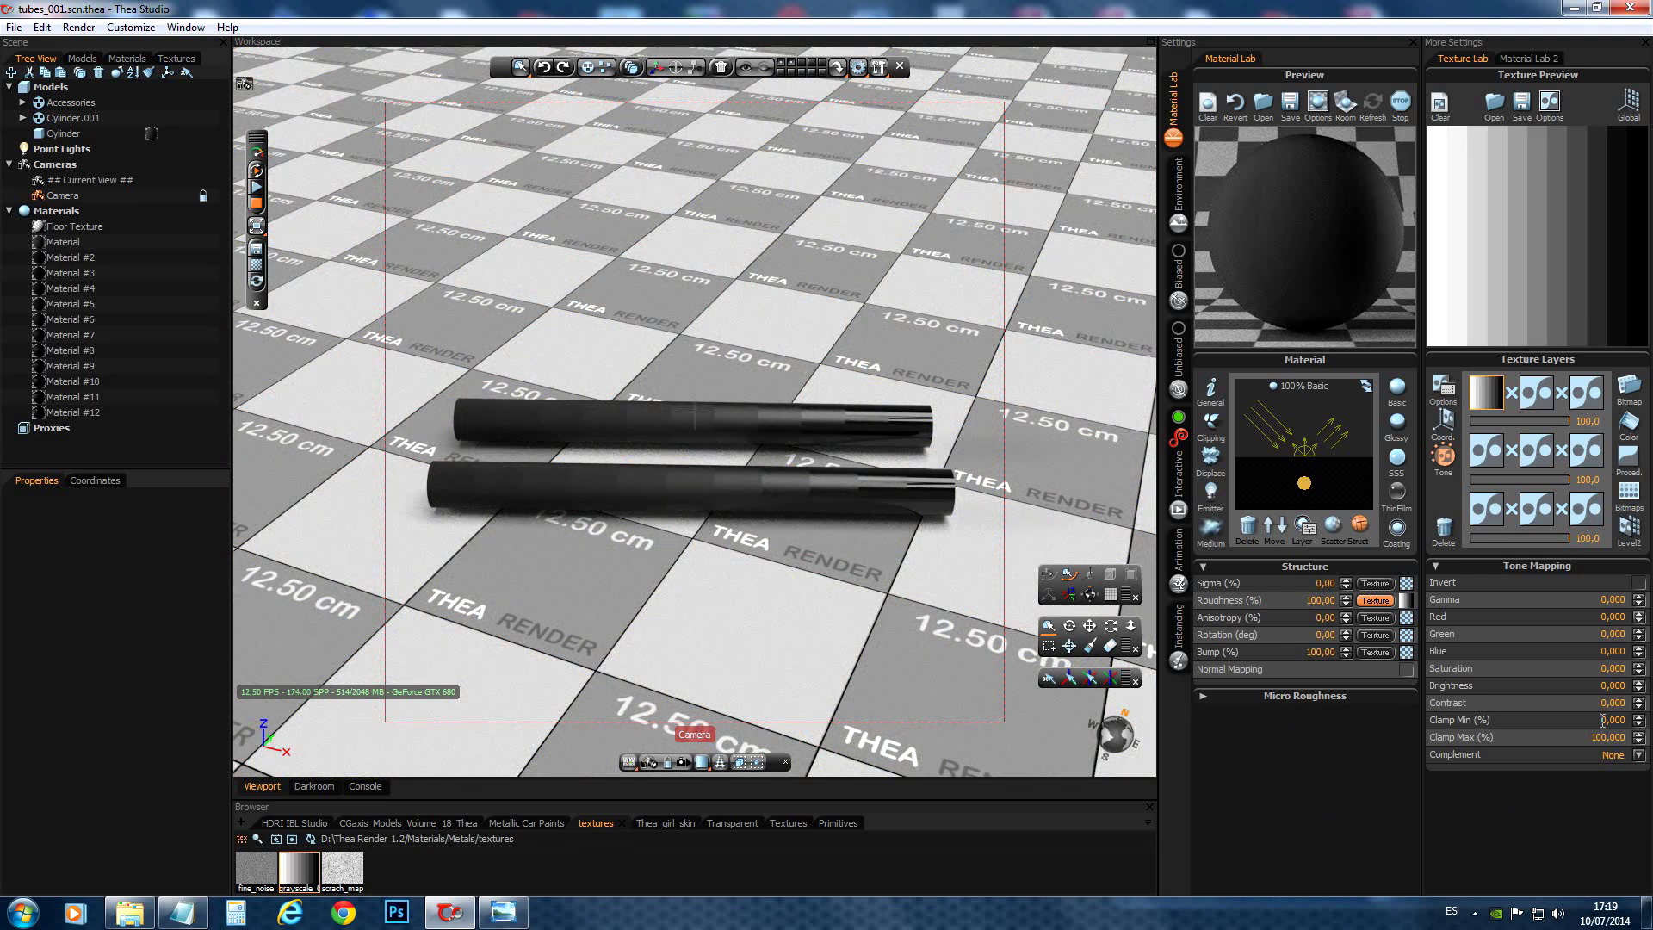
Set the grayscale texture's Clamp Min to 20.
{"action": "double_click", "coordinate": [1603, 719]}
{"action": "type", "text": "20"}
{"action": "key", "text": "Return"}
Try texture Gamma values of -41 and 46, then settle on 4.
{"action": "left_click_drag", "start_coordinate": [1639, 608], "coordinate": [1639, 641]}
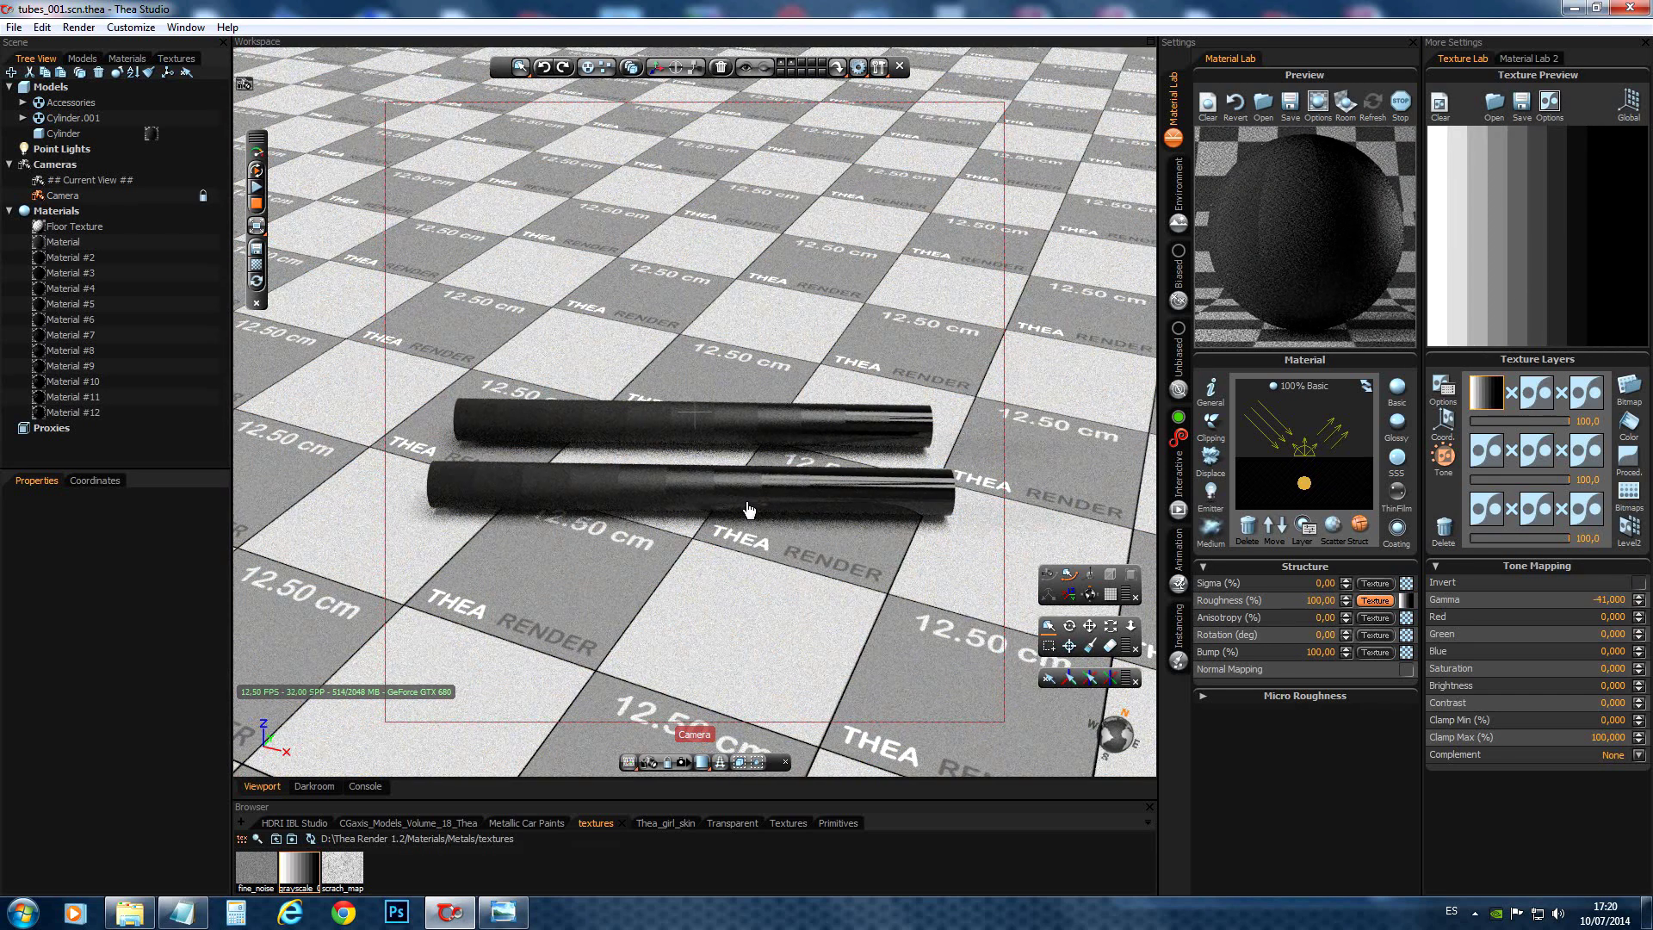
{"action": "left_click_drag", "start_coordinate": [1640, 608], "coordinate": [1639, 566]}
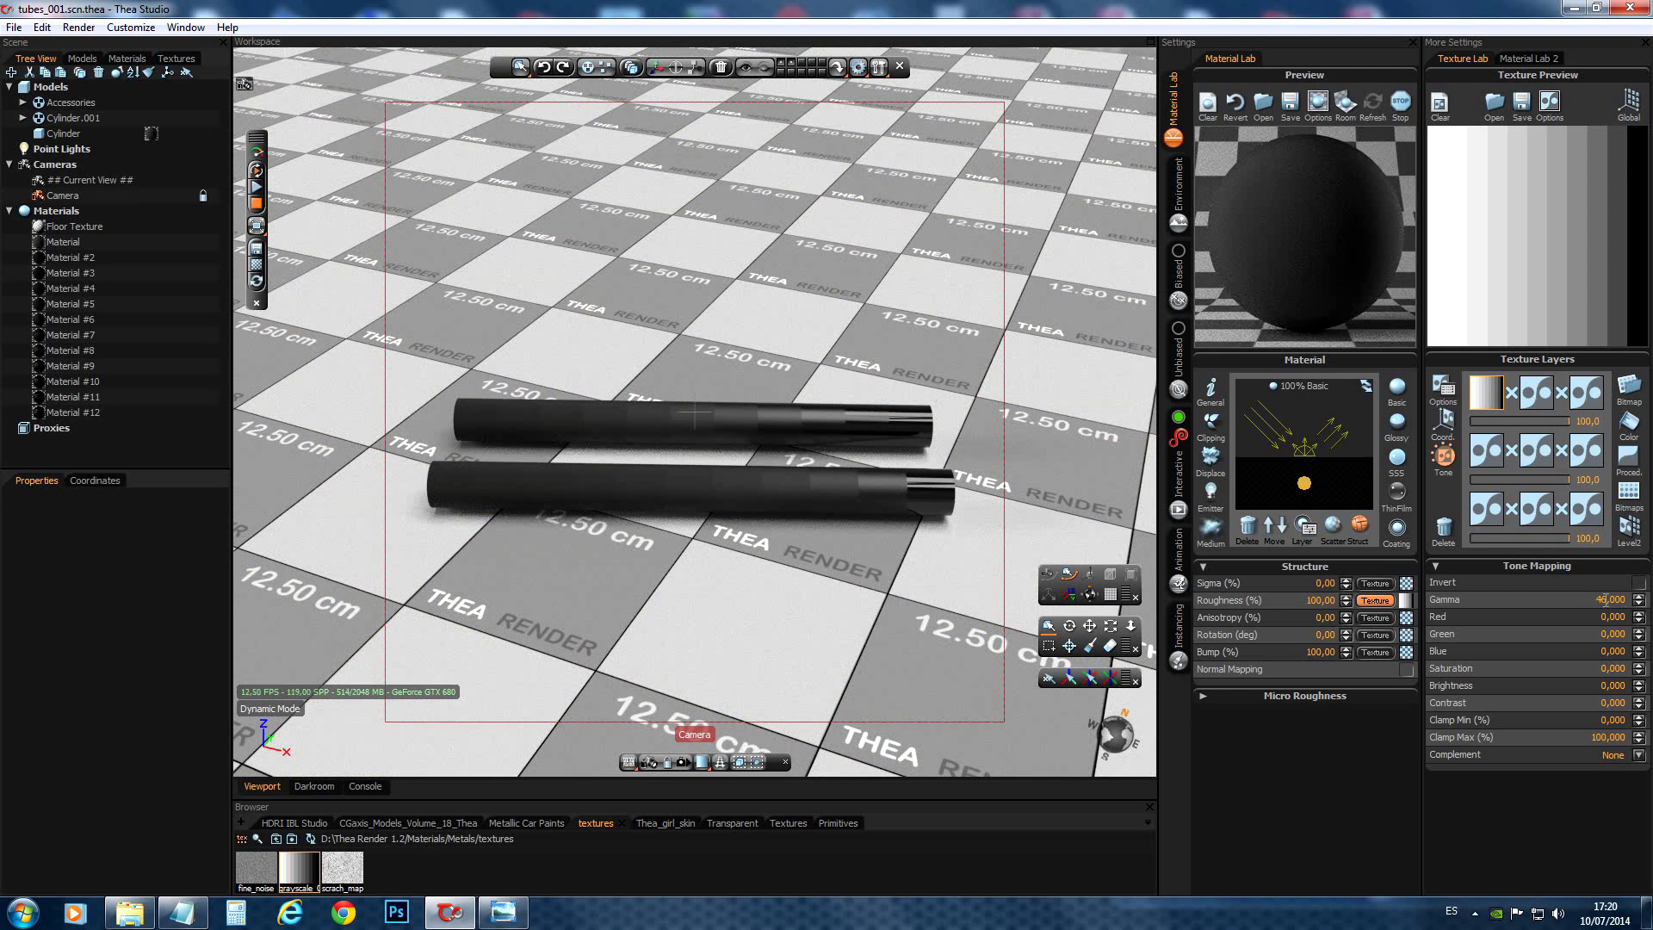
{"action": "left_click", "coordinate": [1607, 598]}
{"action": "key", "text": "BackSpace"}
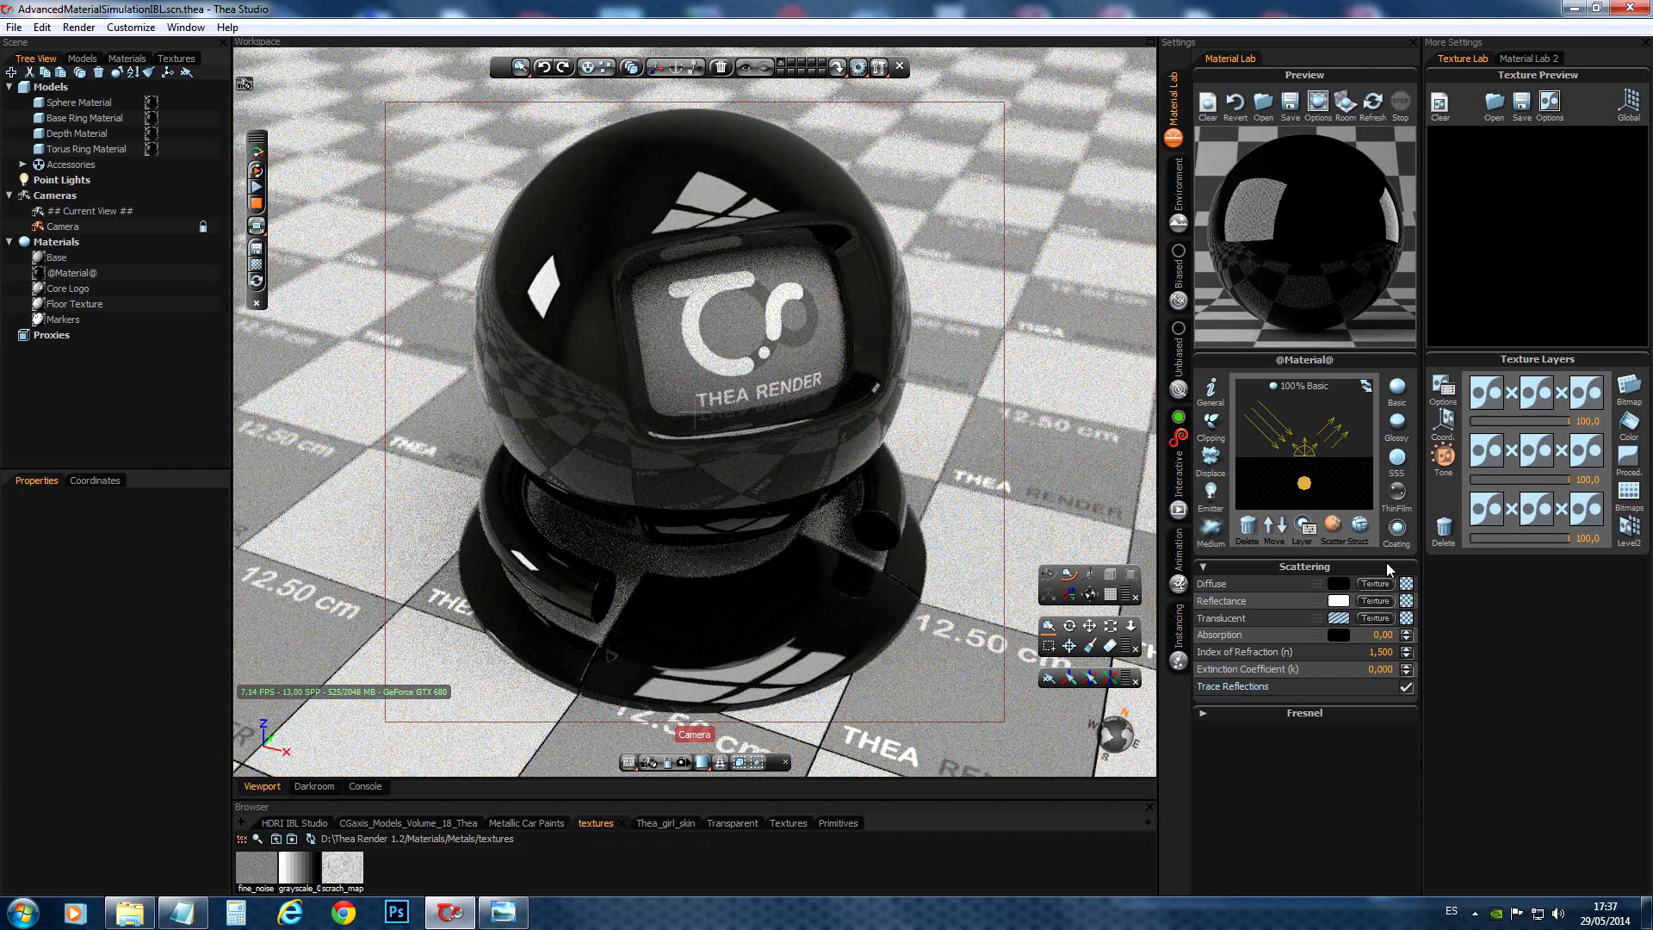
Assign fine_noise as the sphere's bump texture, set Bump to 50 and enable it.
{"action": "left_click", "coordinate": [1359, 524]}
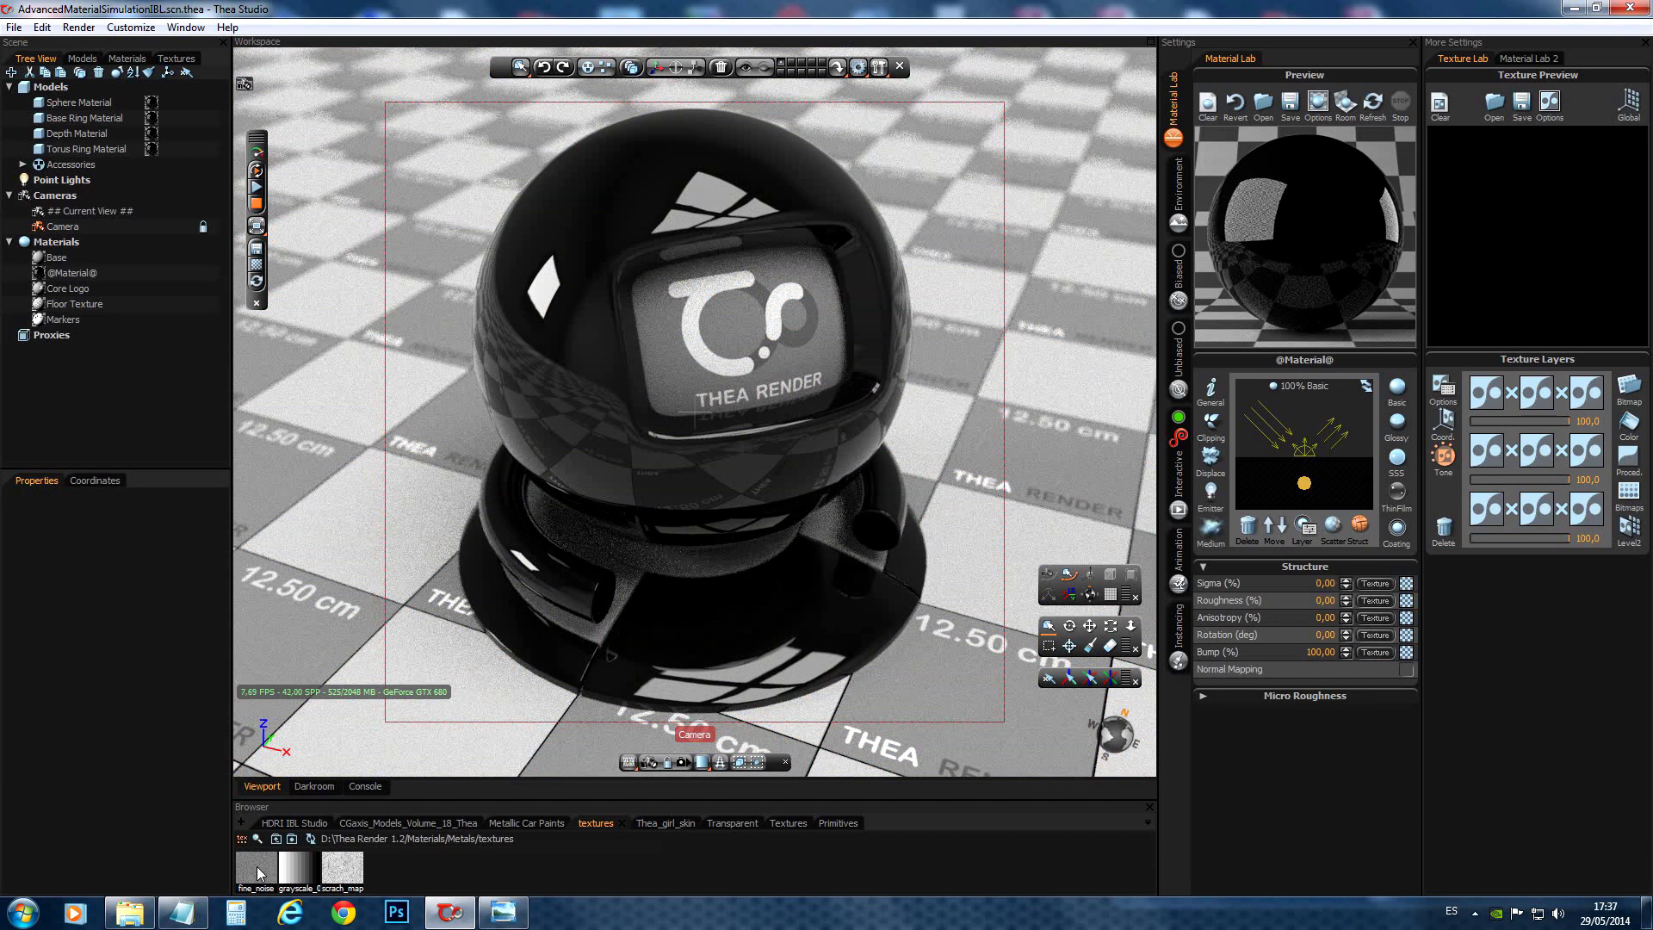
{"action": "left_click_drag", "start_coordinate": [256, 867], "coordinate": [1407, 655]}
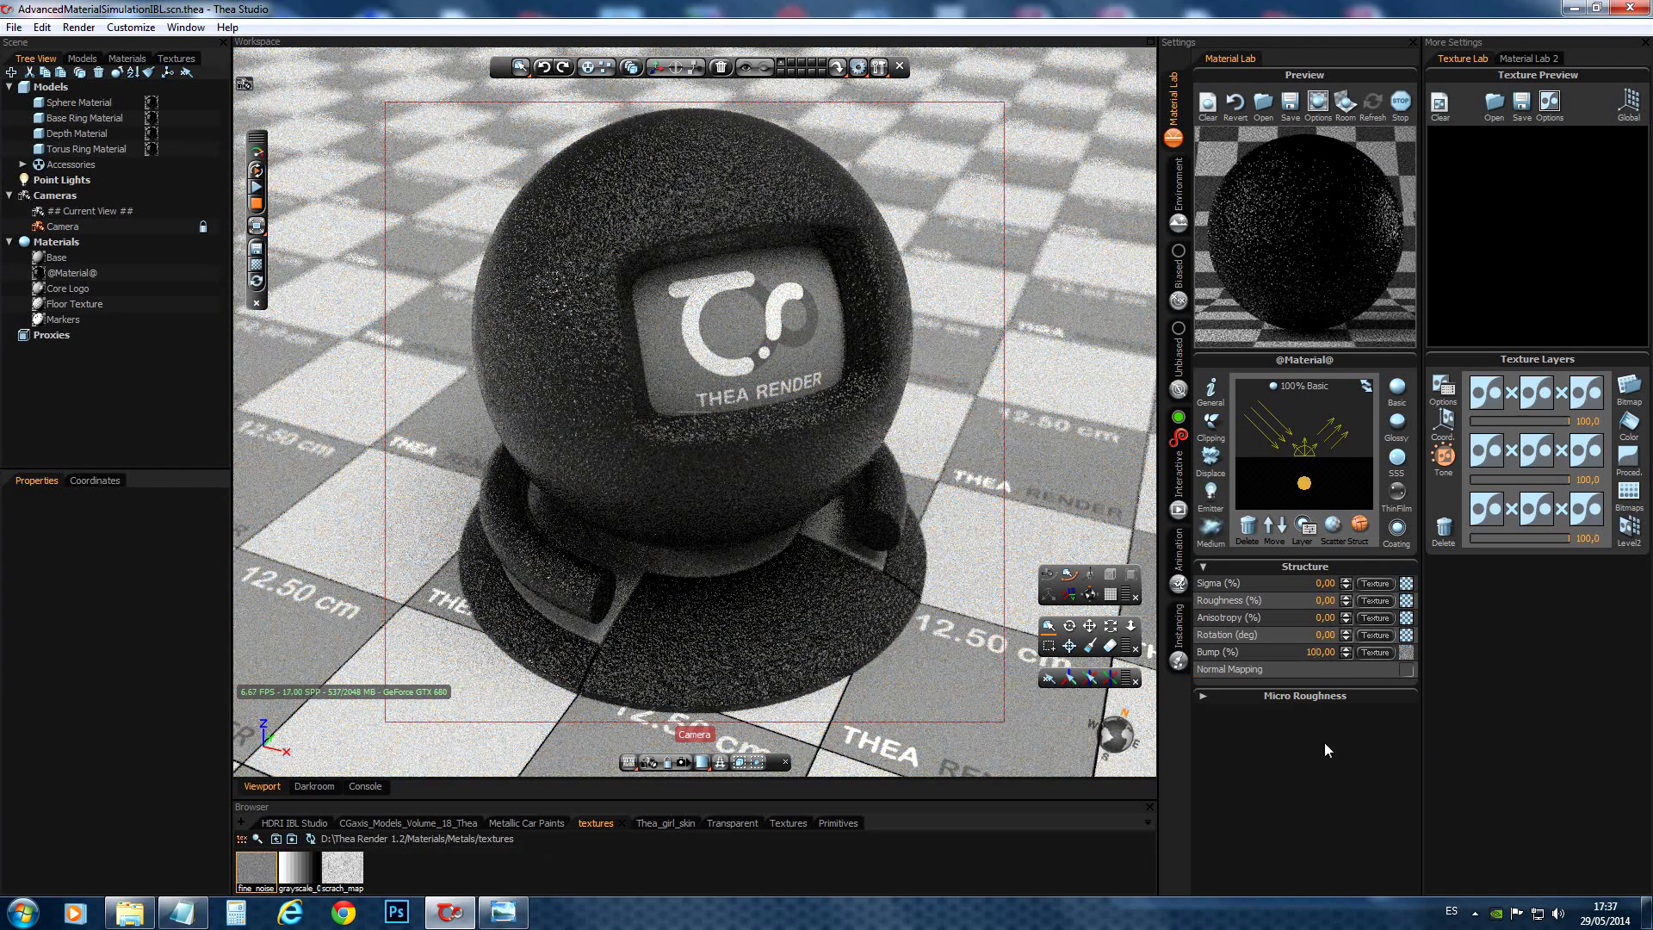
{"action": "key", "text": "BackSpace"}
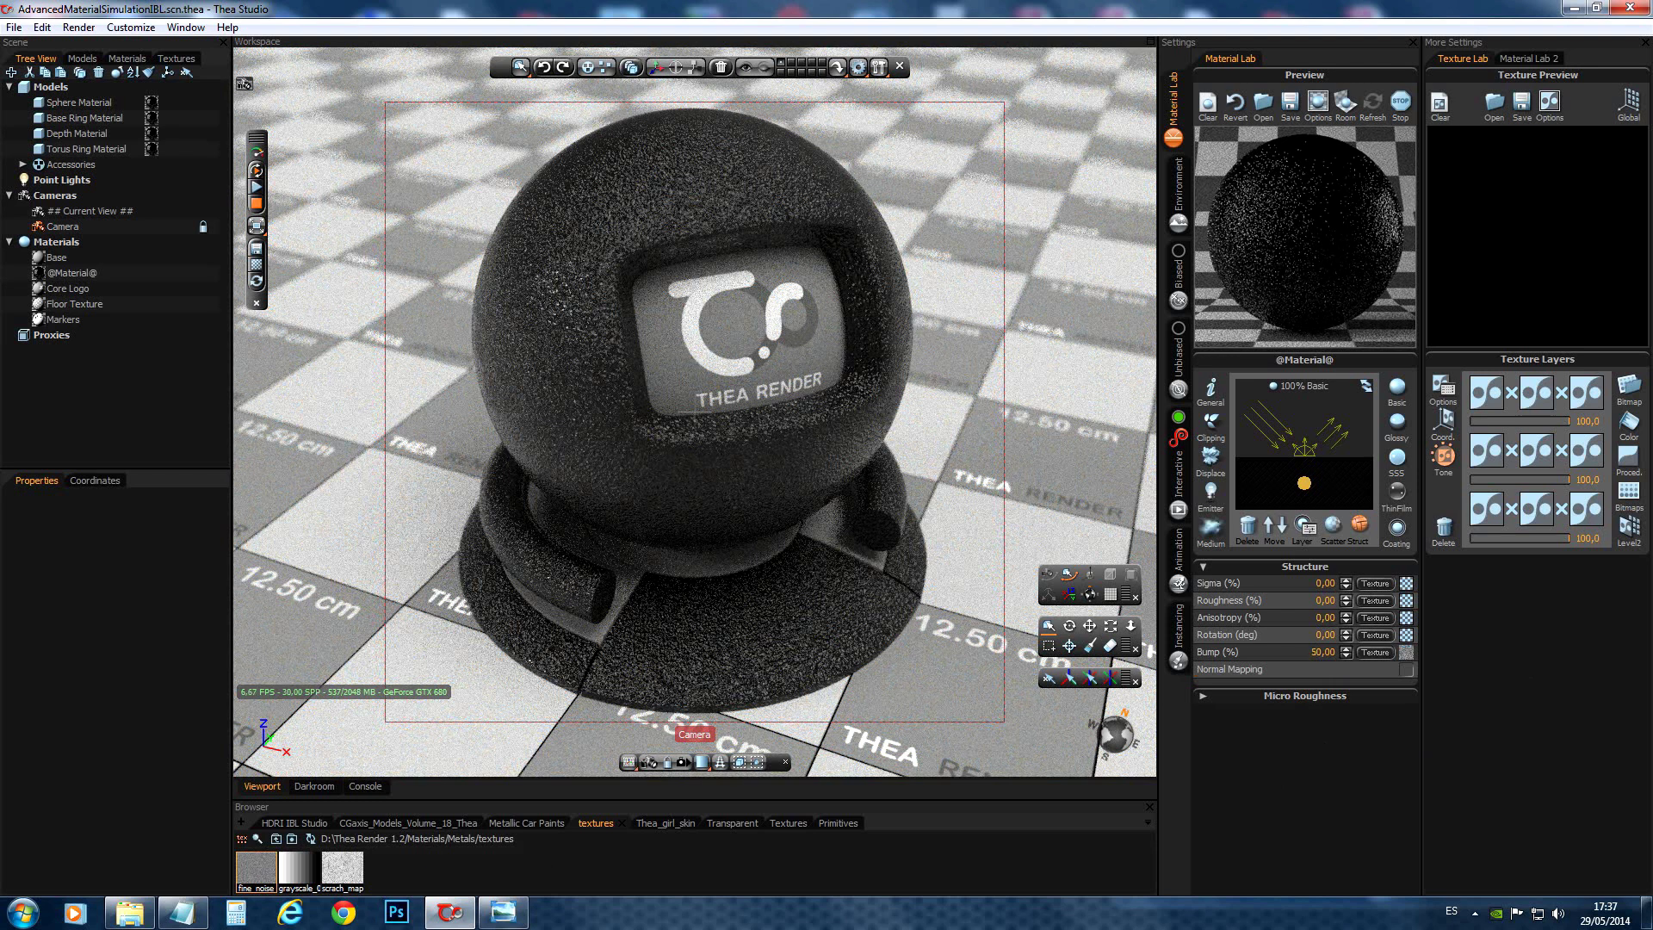
{"action": "key", "text": "Return"}
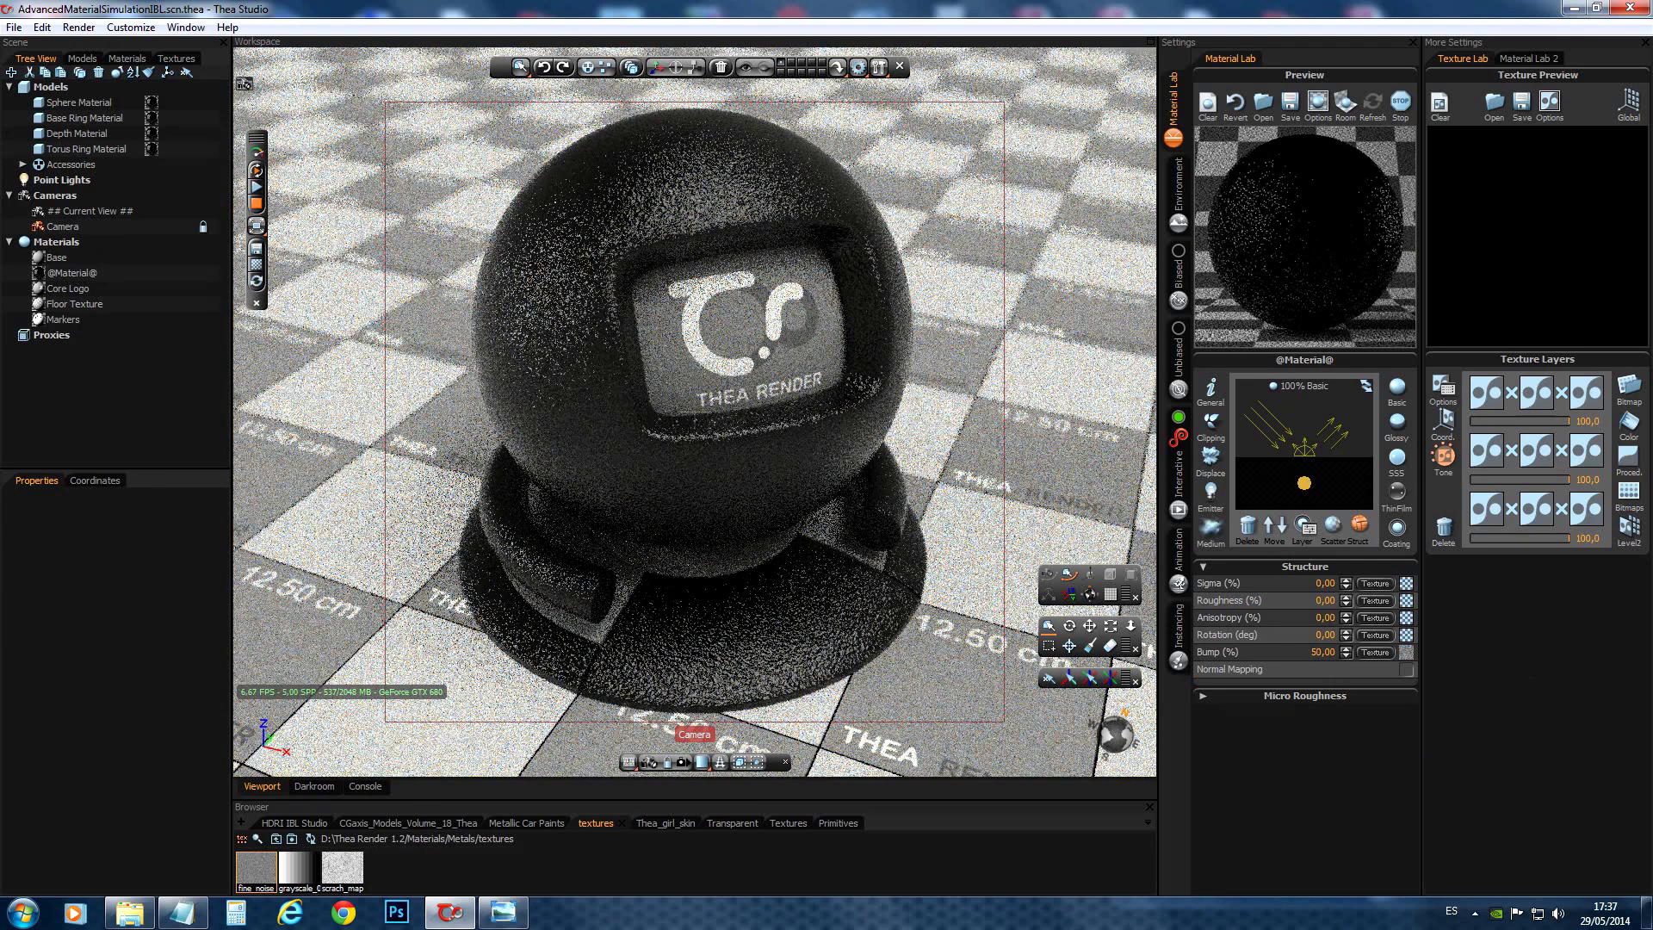
{"action": "left_click", "coordinate": [1376, 651]}
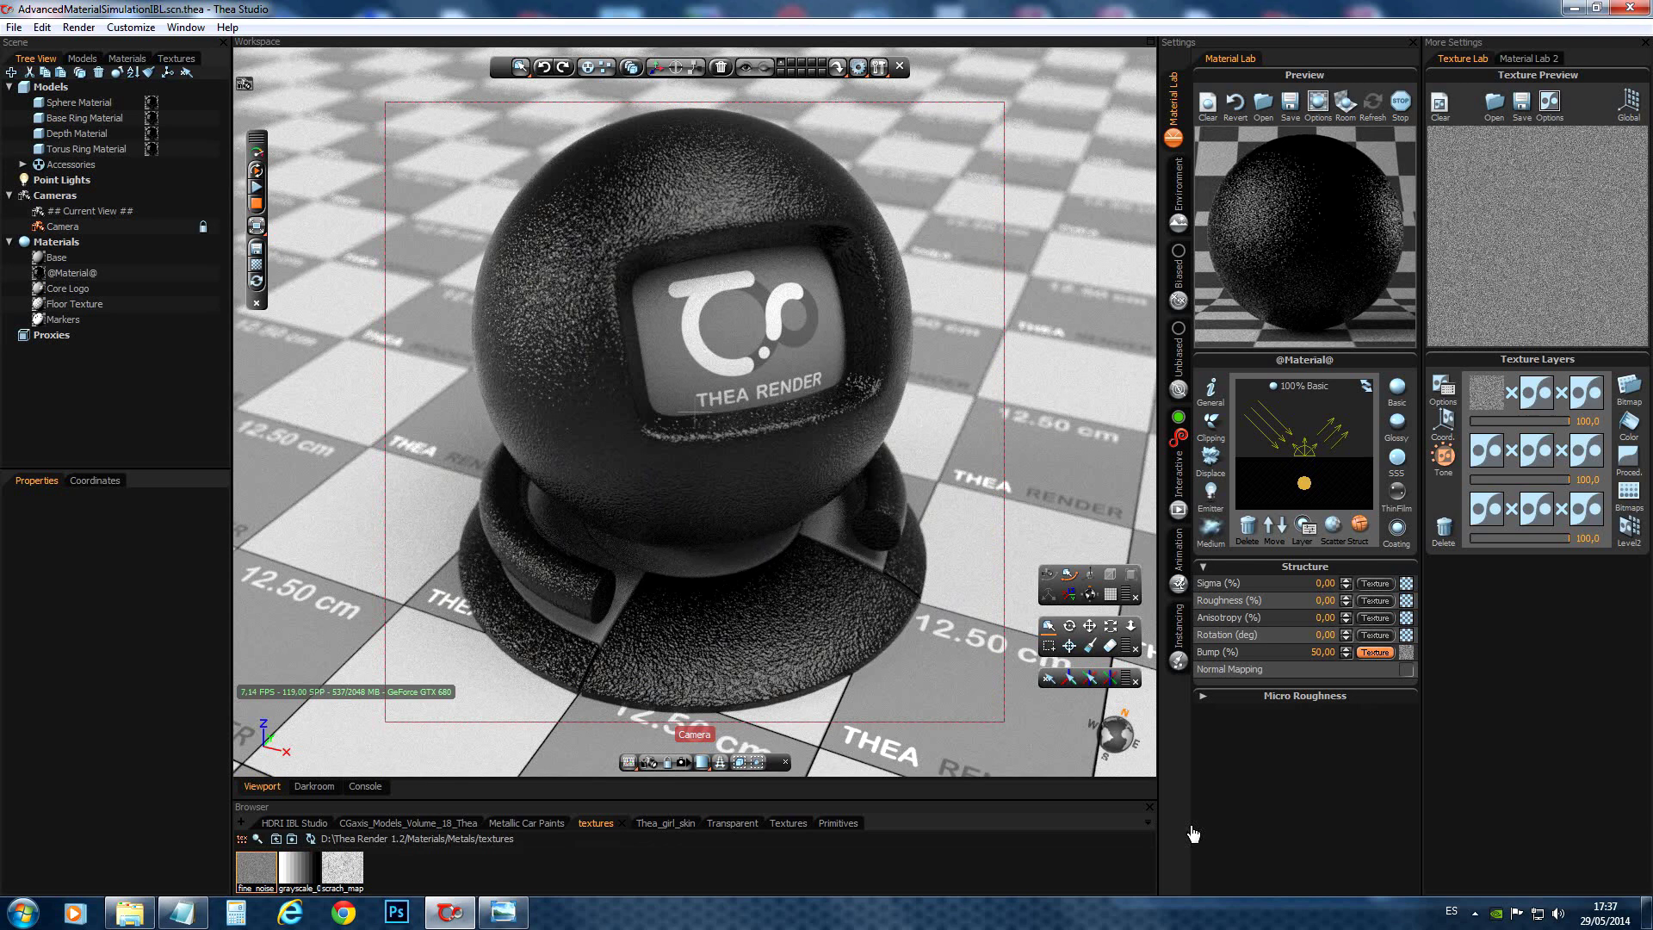
Set the noise texture's coordinate scale to 2 and bring Bump down to 10.
{"action": "left_click", "coordinate": [1489, 405]}
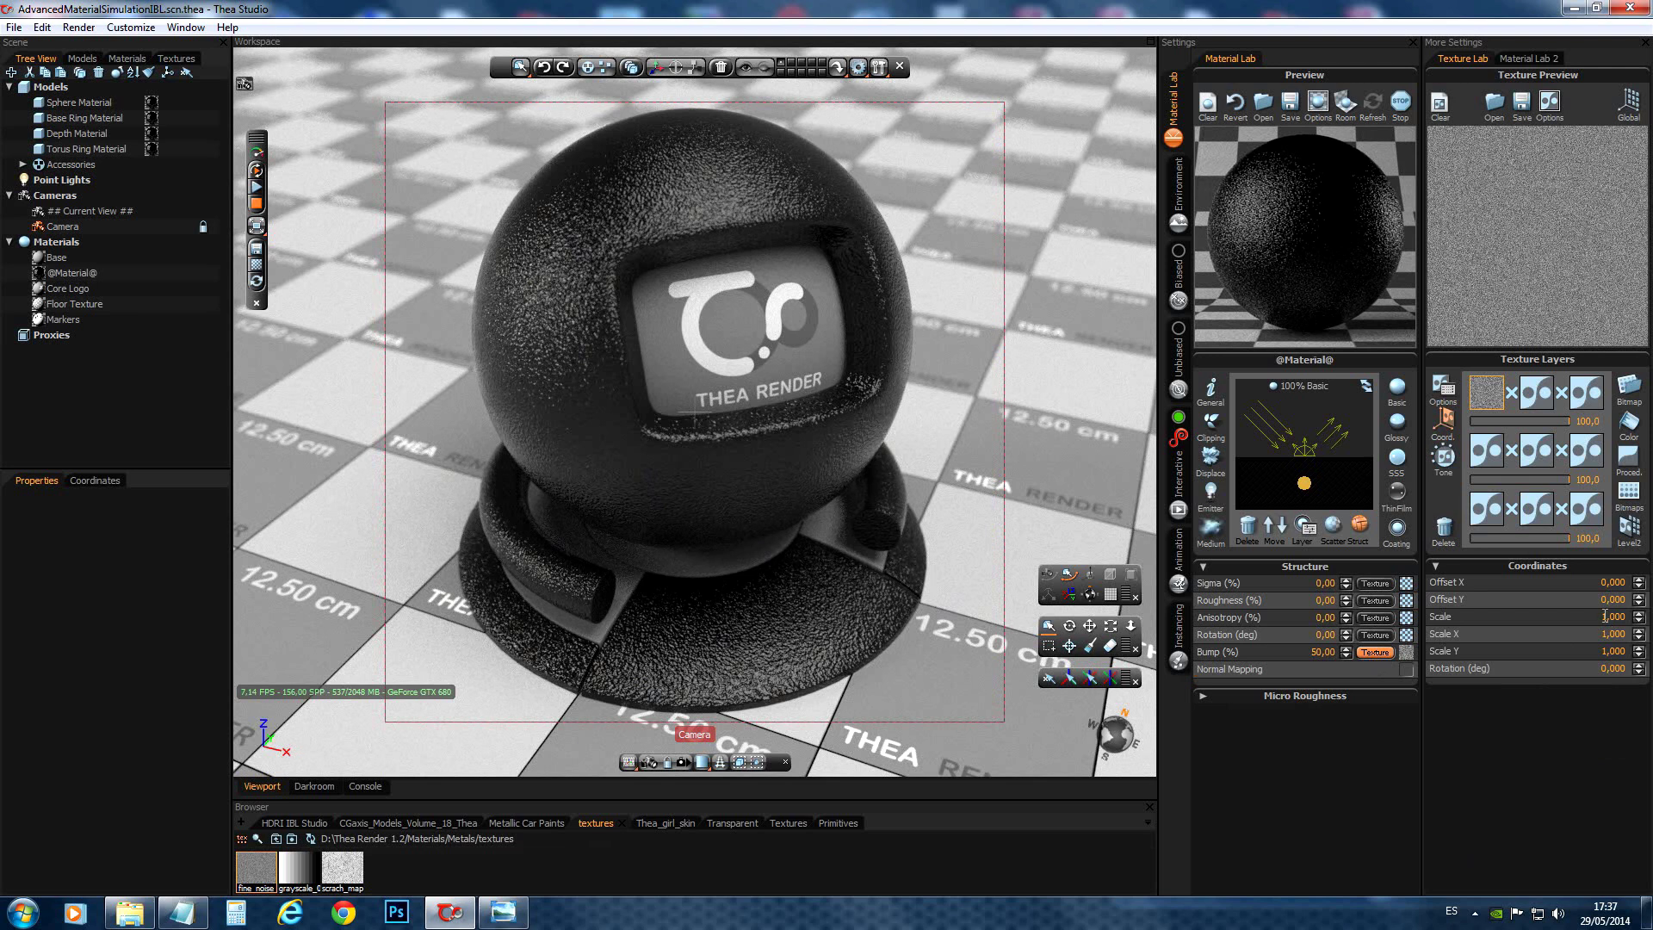
{"action": "key", "text": "Return"}
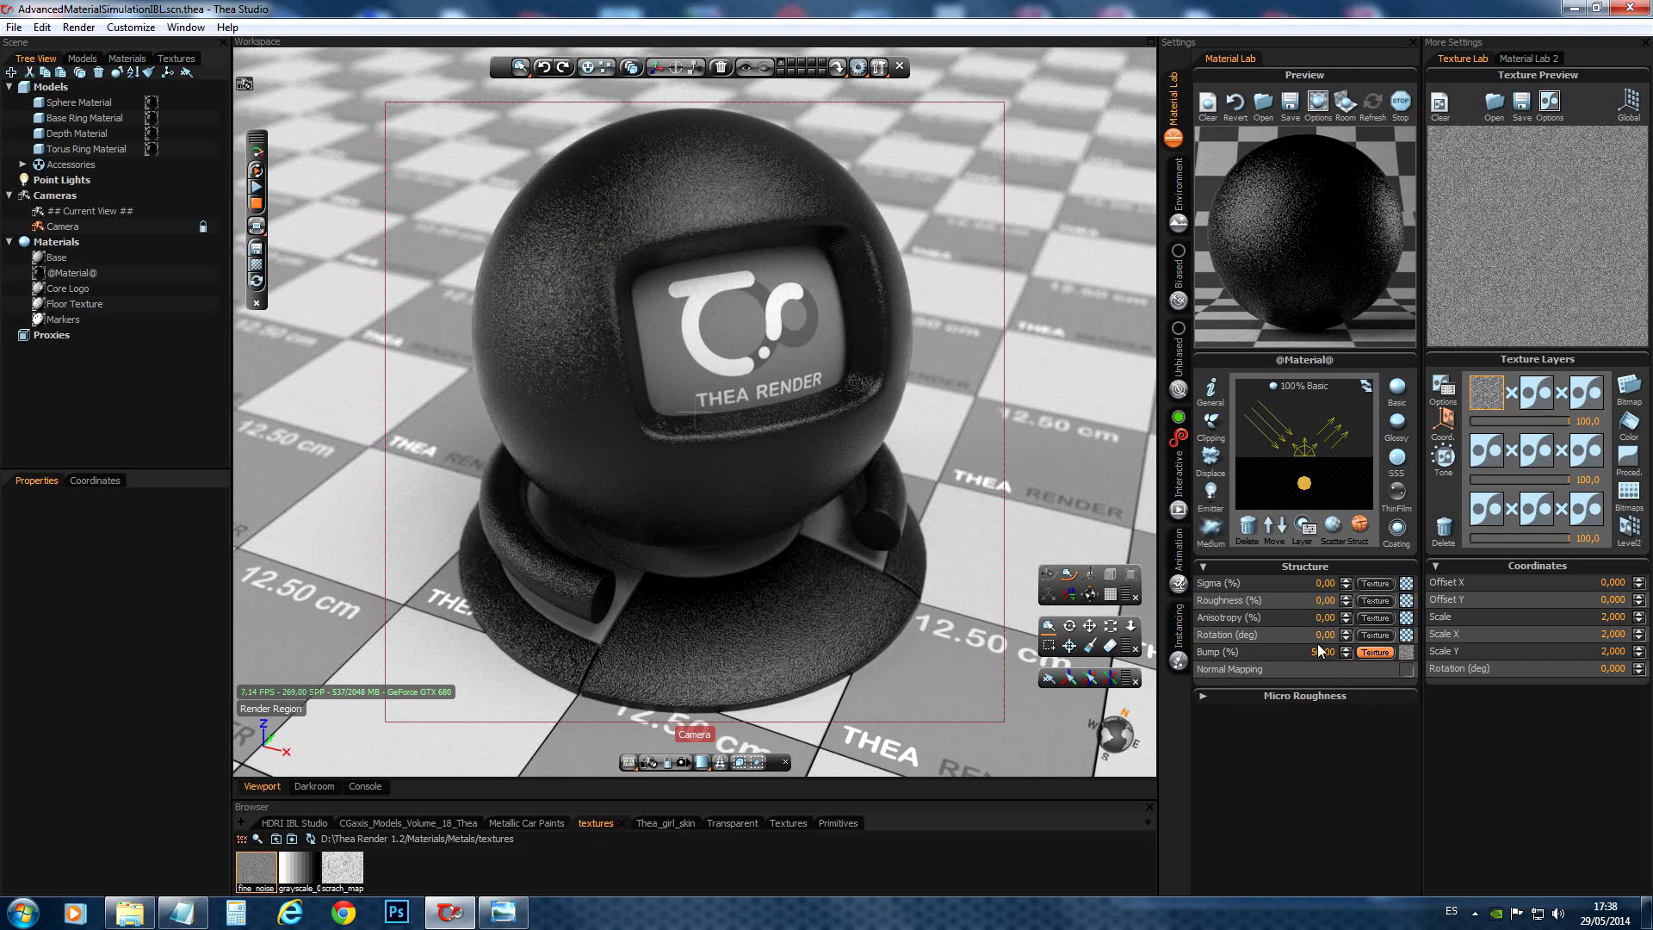
{"action": "scroll", "coordinate": [1320, 652], "scroll_direction": "up", "scroll_amount": 1}
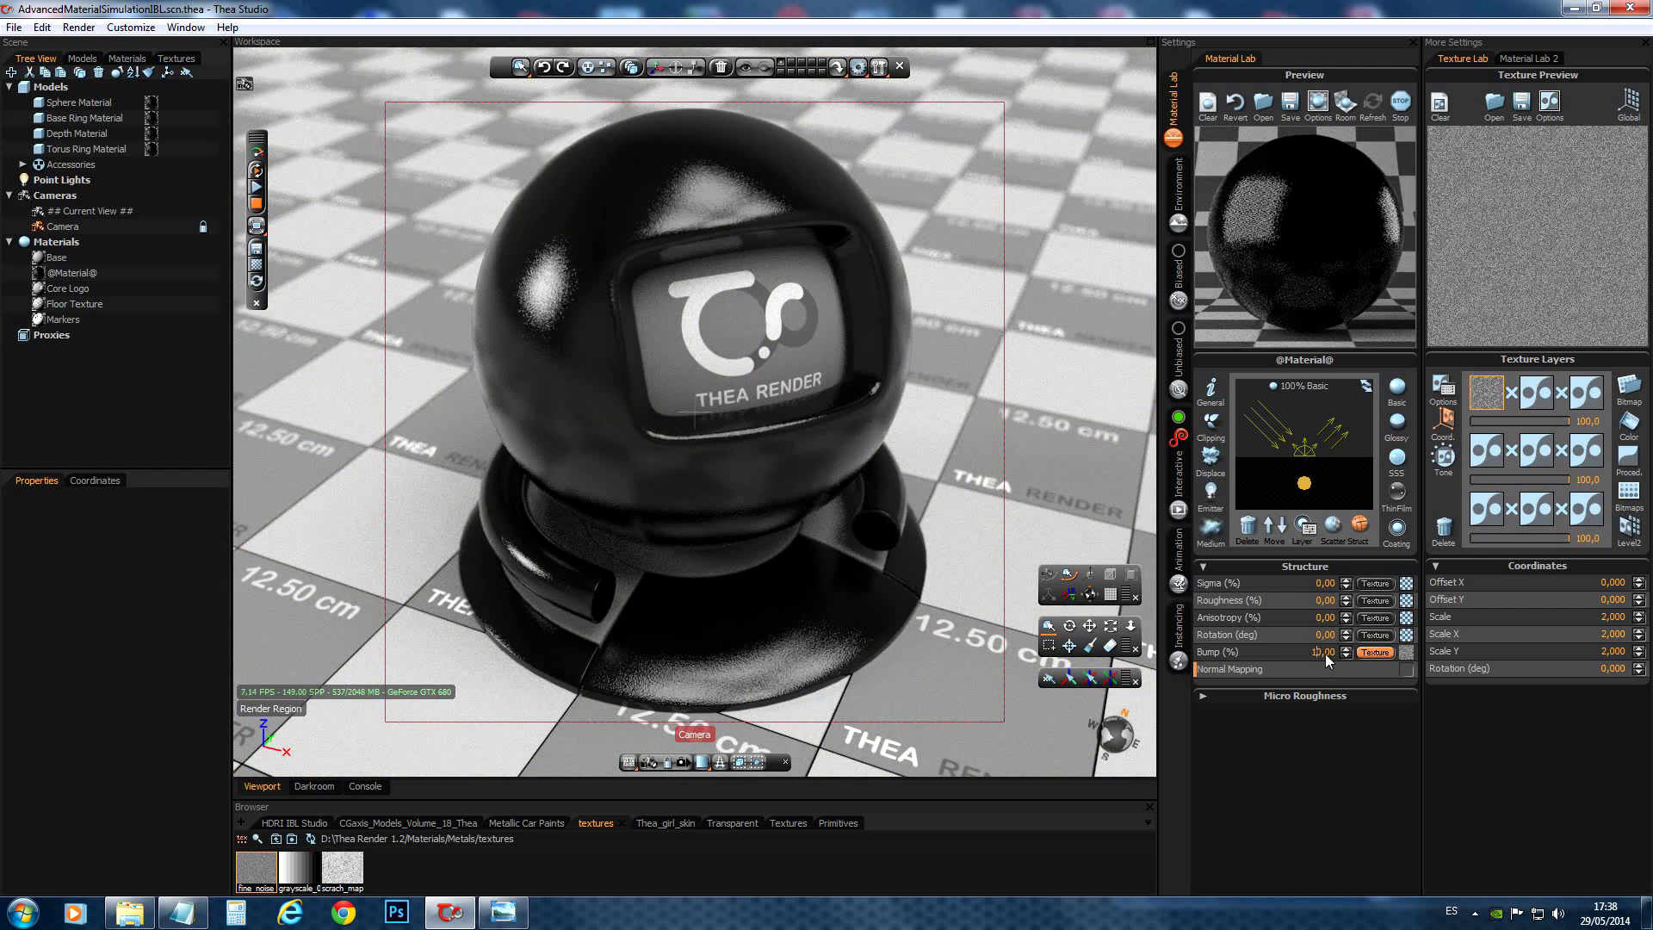
Raise the sphere material's Reflectance value to 255, pure white.
{"action": "left_click", "coordinate": [1334, 525]}
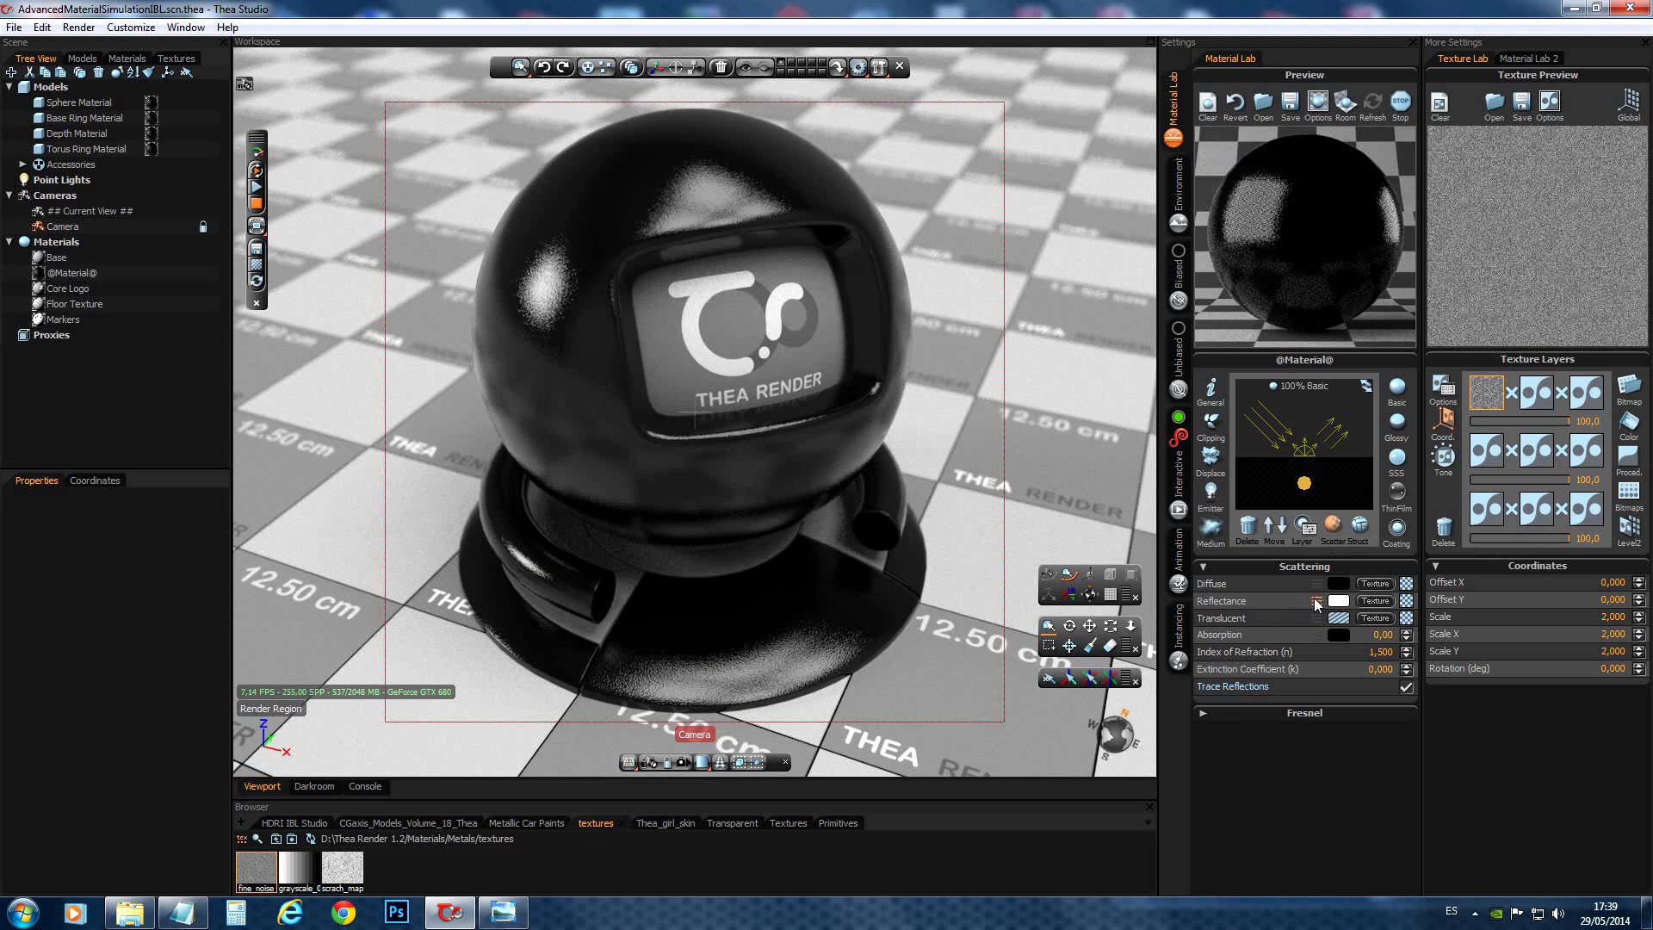
{"action": "left_click", "coordinate": [1314, 600]}
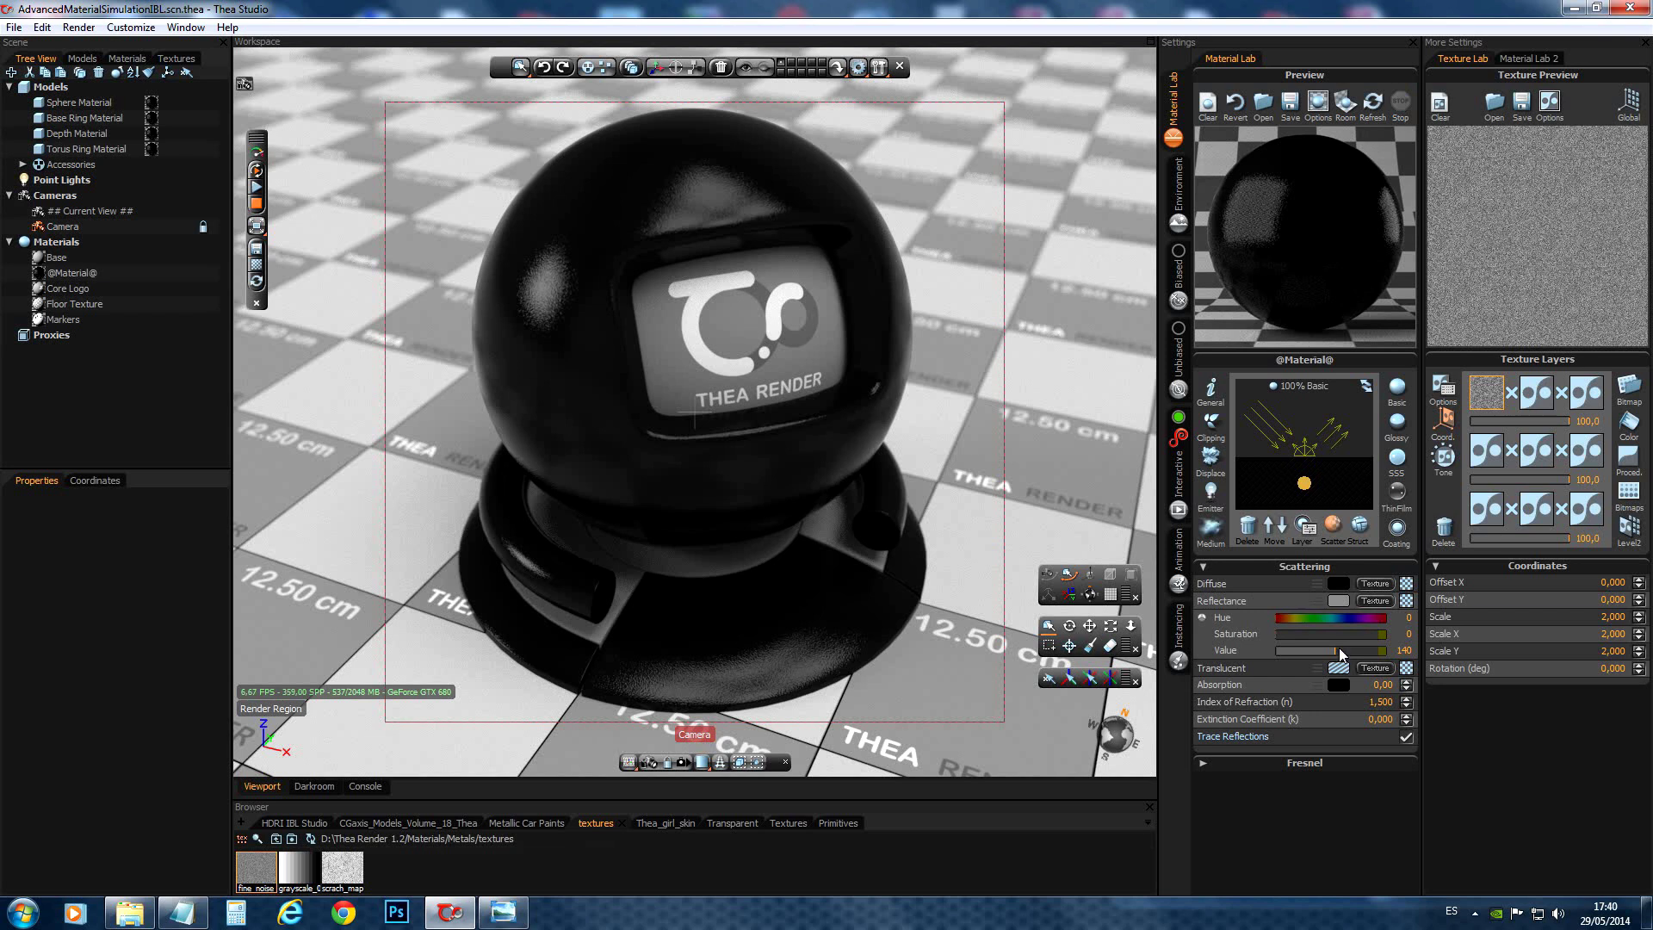
{"action": "left_click_drag", "start_coordinate": [1341, 647], "coordinate": [1388, 651]}
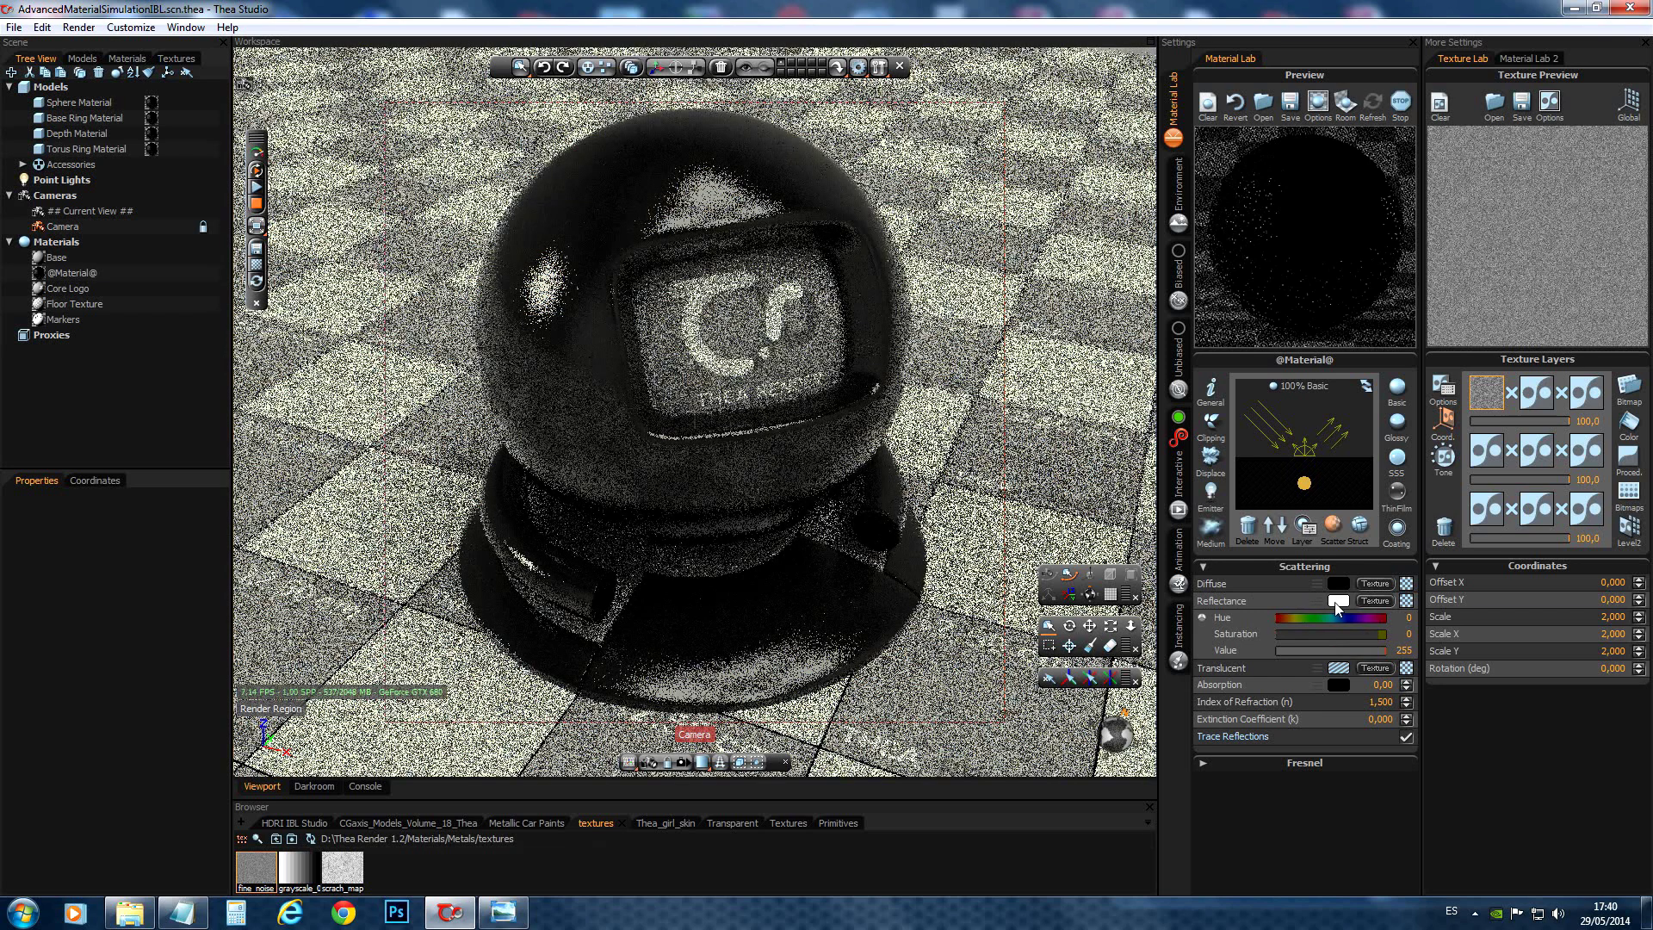
{"action": "left_click", "coordinate": [1315, 600]}
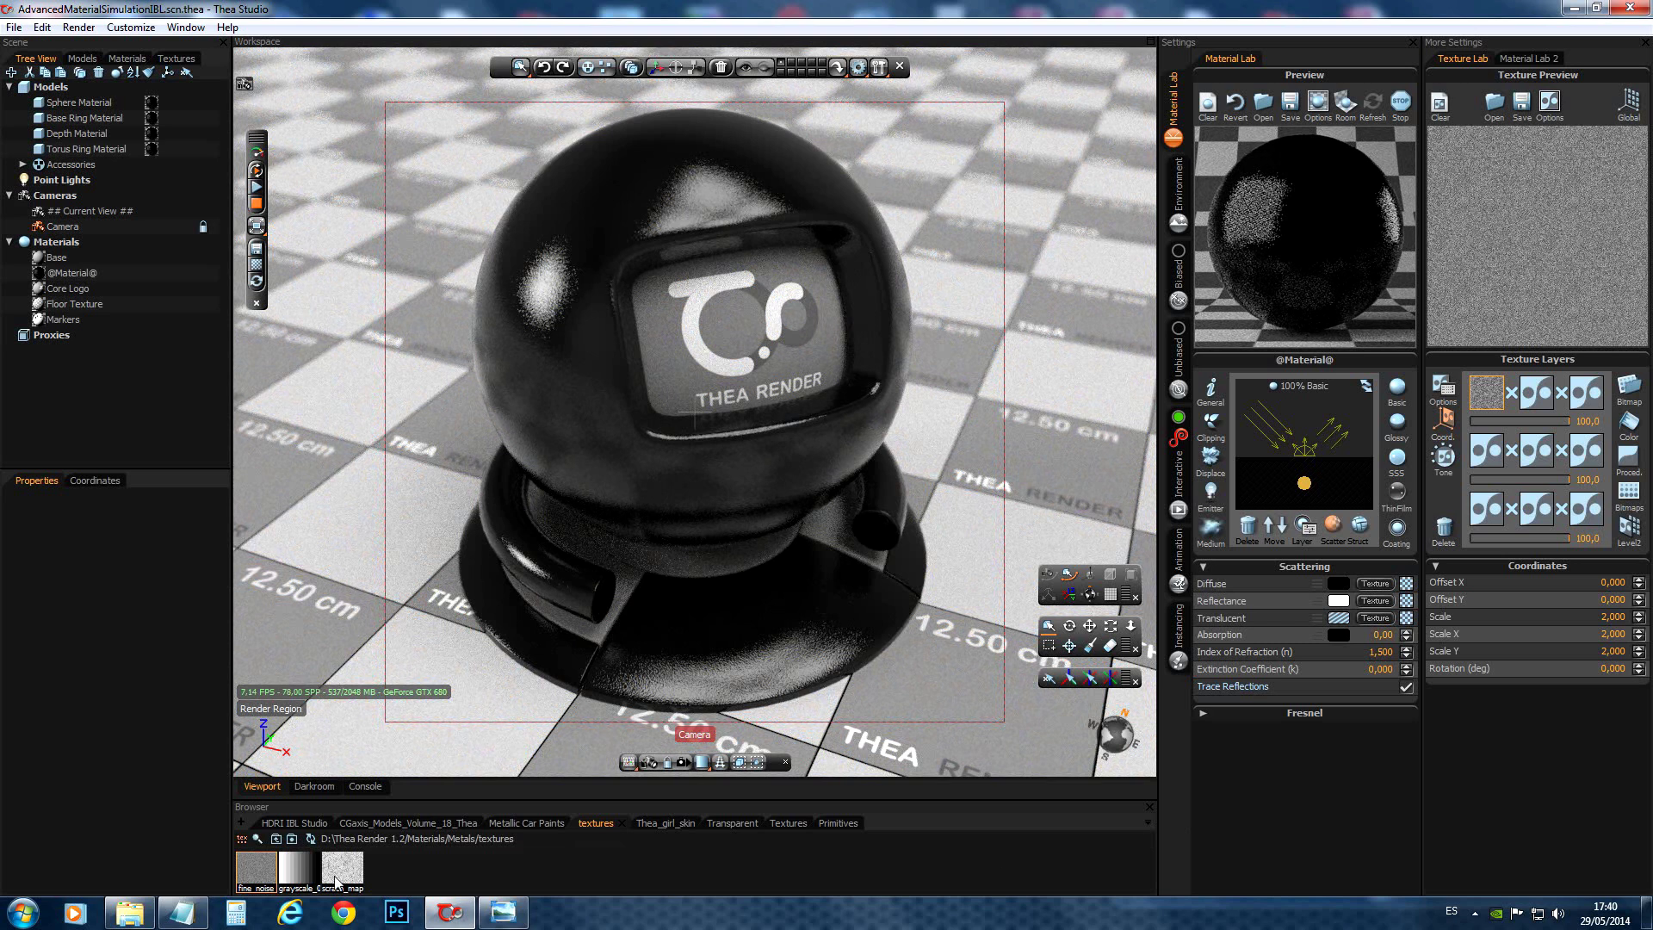
Browse to the Metals library and drag a steel material onto the sphere.
{"action": "left_click", "coordinate": [276, 839]}
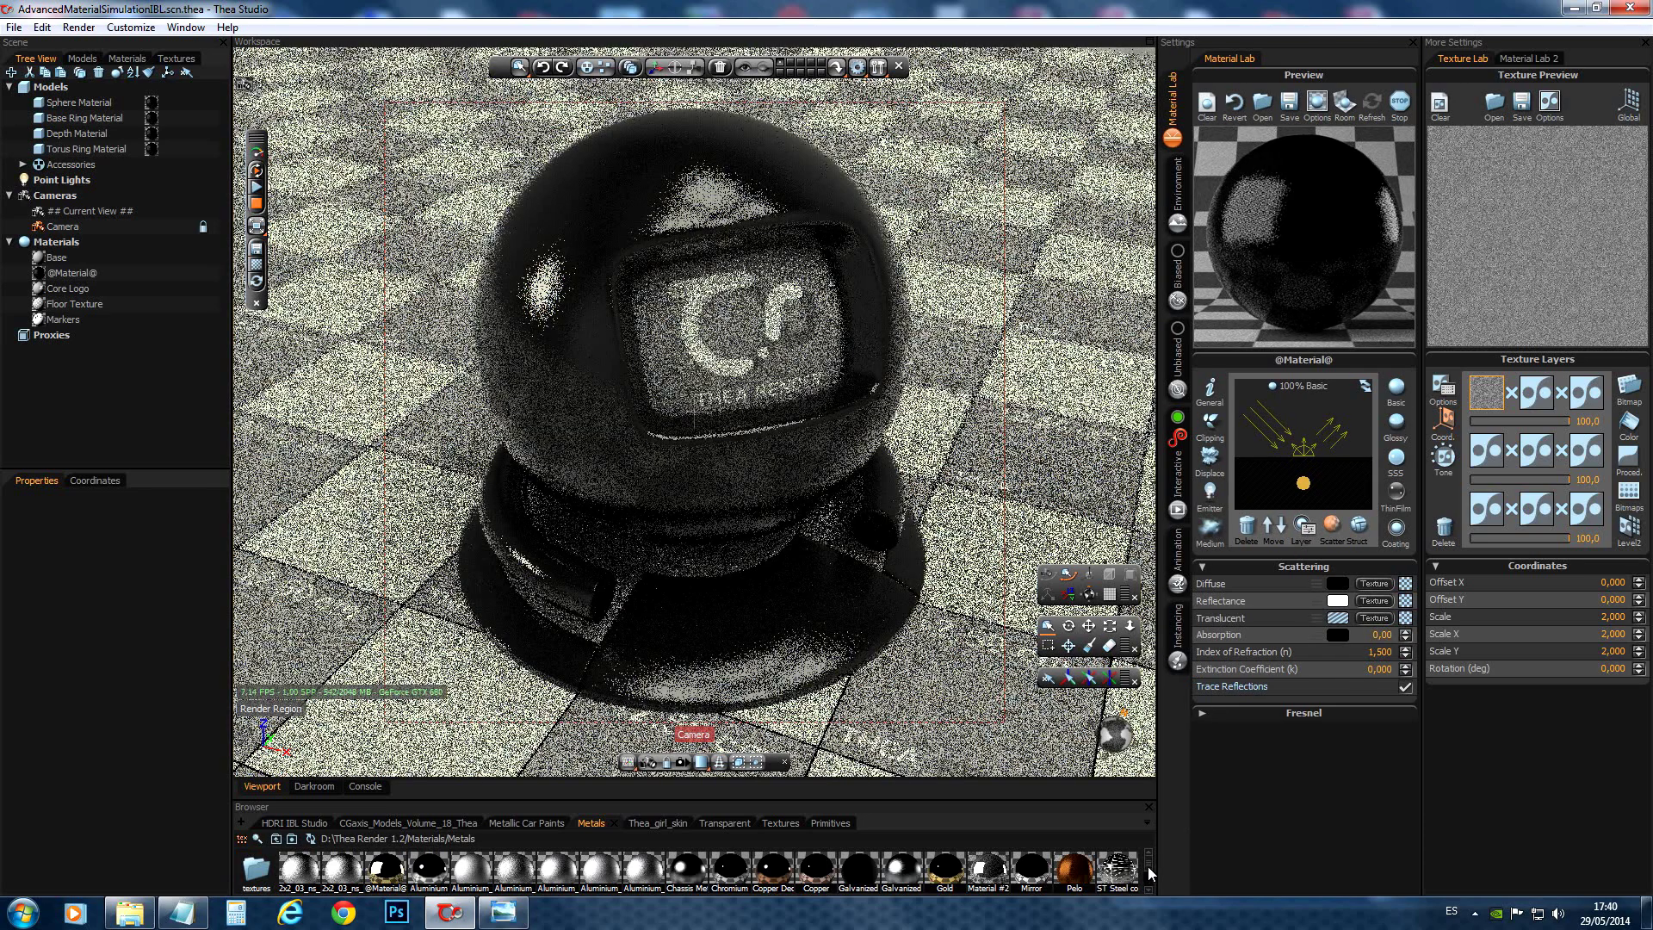
{"action": "left_click_drag", "start_coordinate": [1149, 866], "coordinate": [1149, 880]}
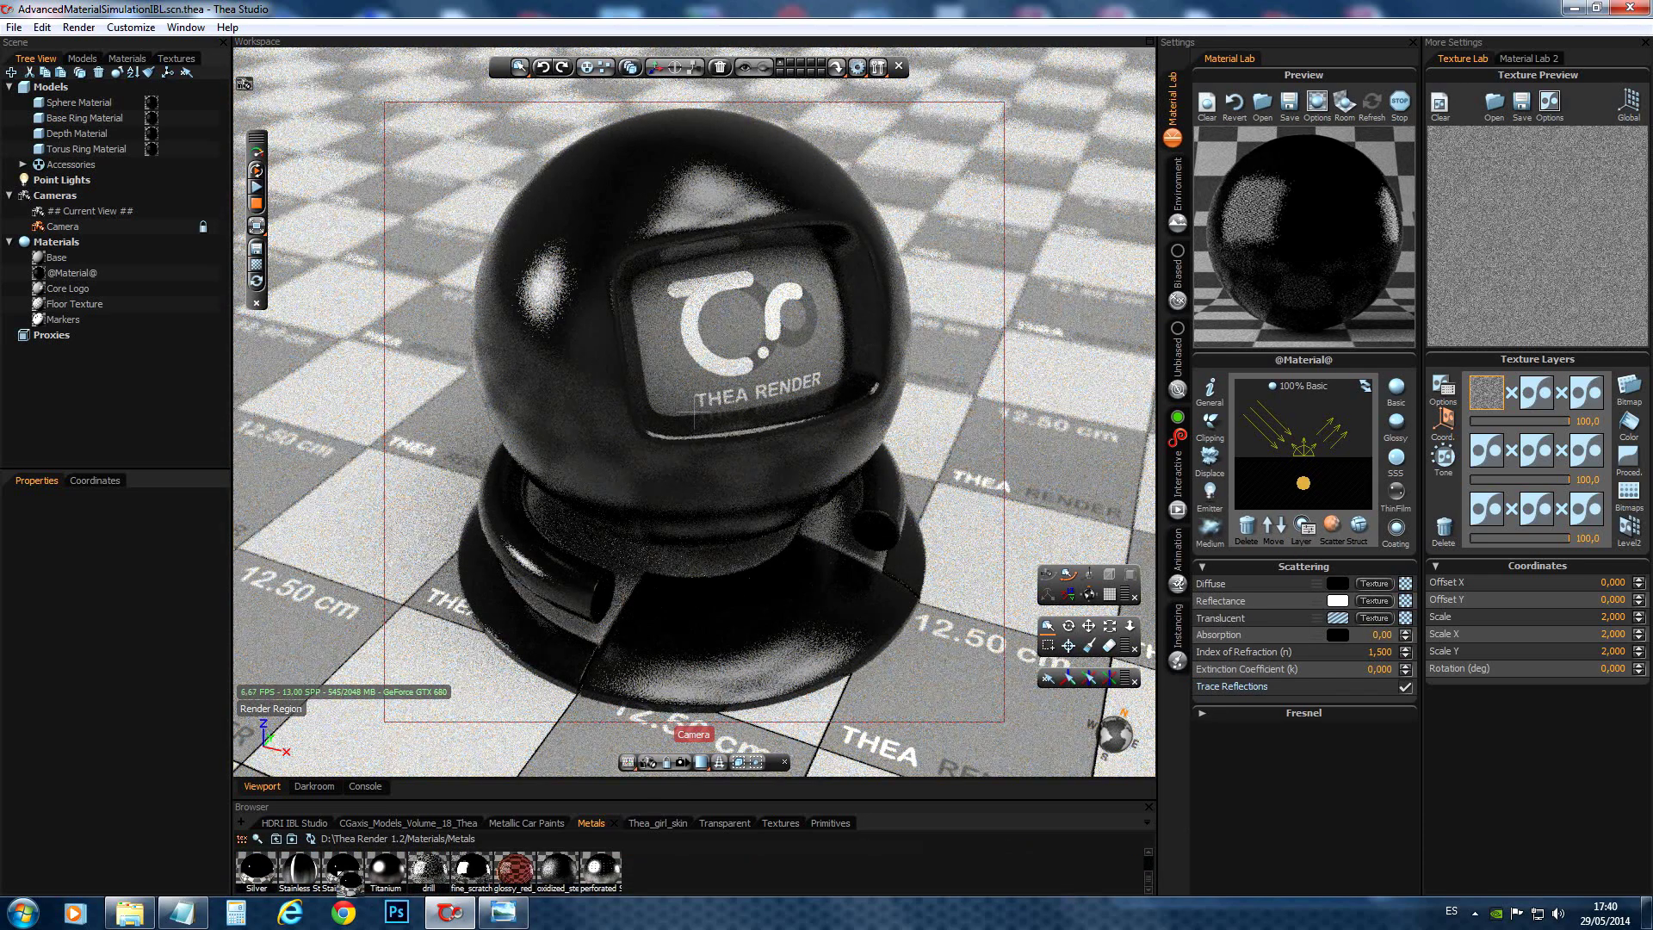
{"action": "left_click_drag", "start_coordinate": [349, 874], "coordinate": [1283, 256]}
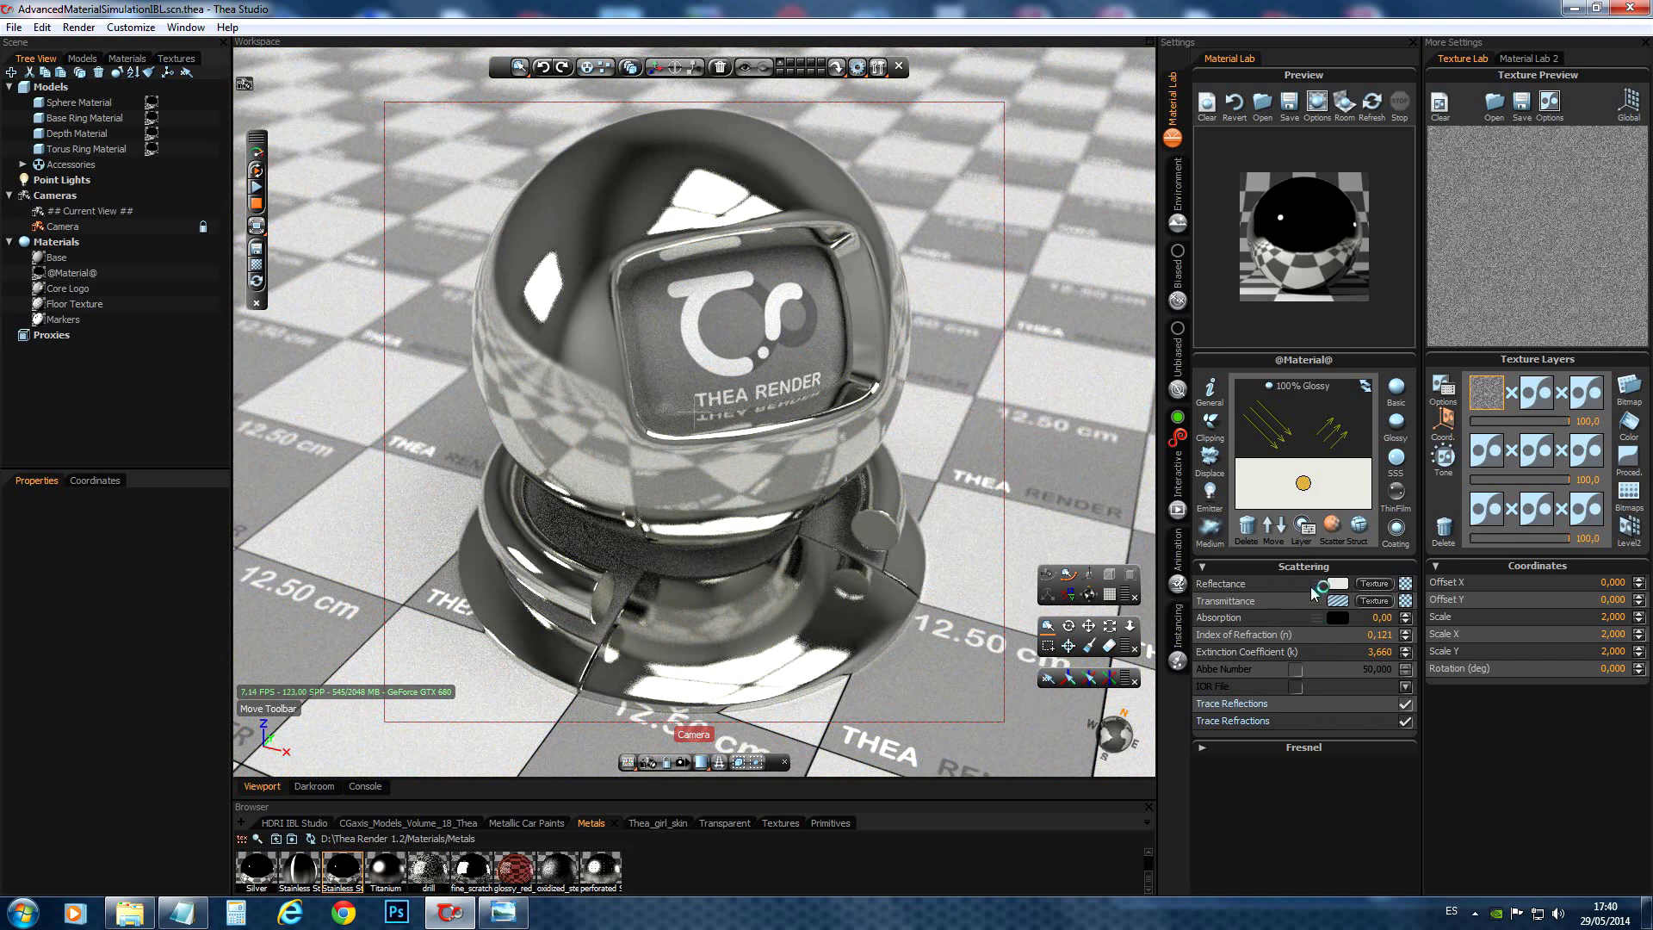
Assign scrach_map to the Roughness Texture slot, set Roughness to 100 and enable the texture.
{"action": "left_click", "coordinate": [1359, 524]}
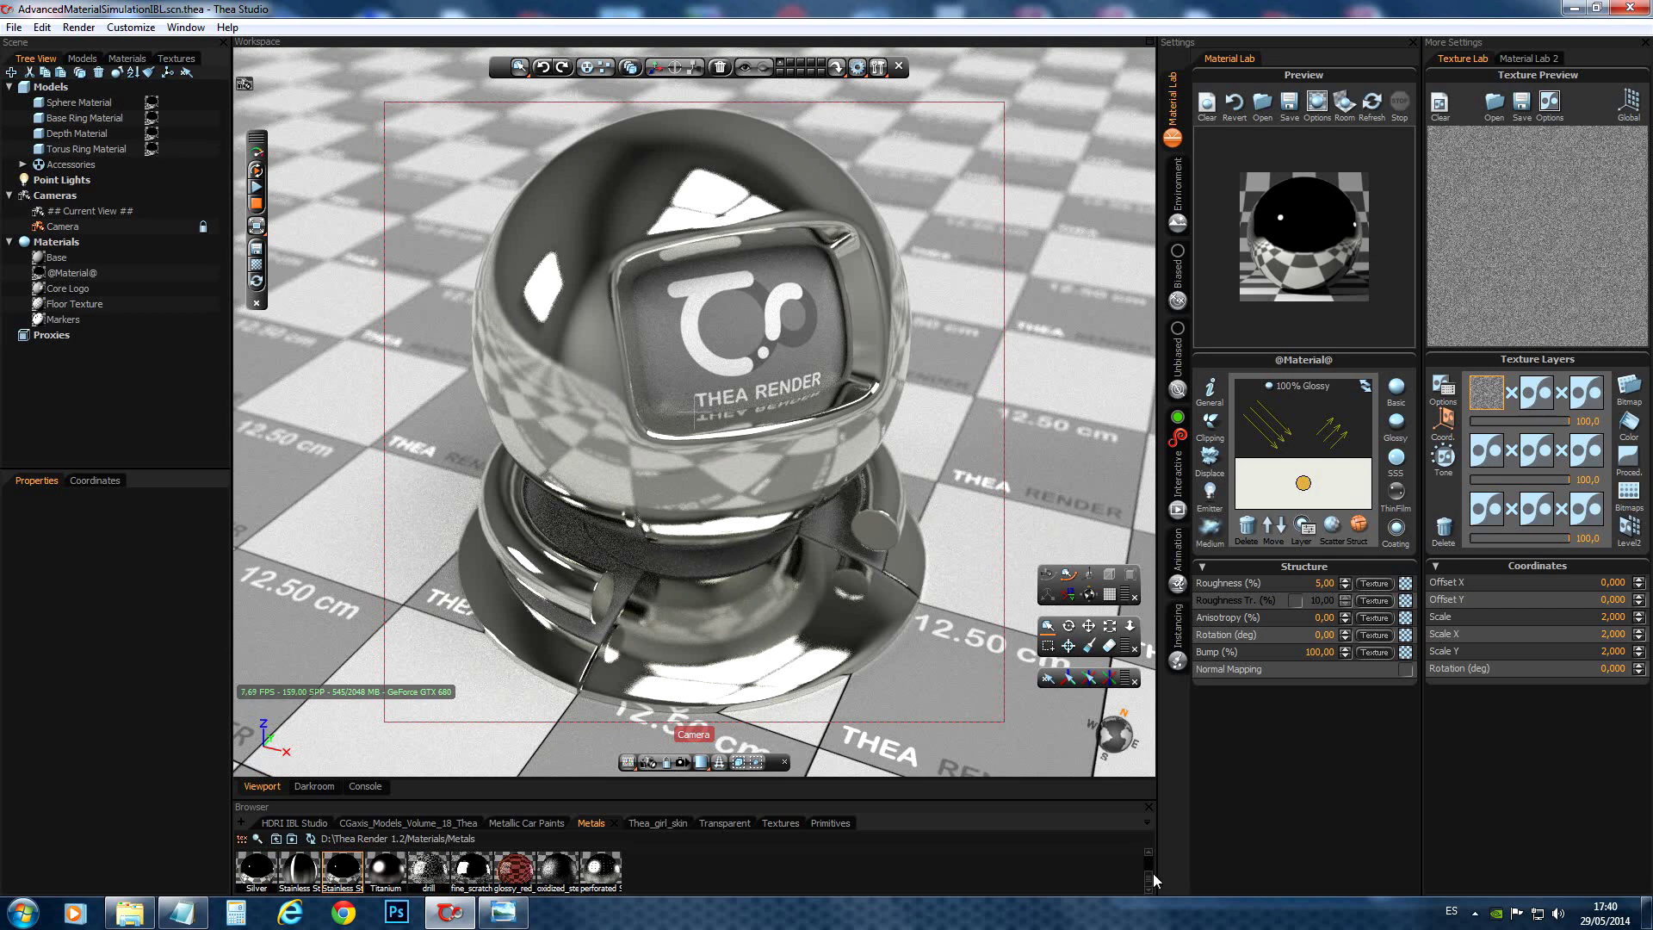
{"action": "scroll", "coordinate": [1150, 875], "scroll_direction": "up", "scroll_amount": 2}
{"action": "double_click", "coordinate": [255, 870]}
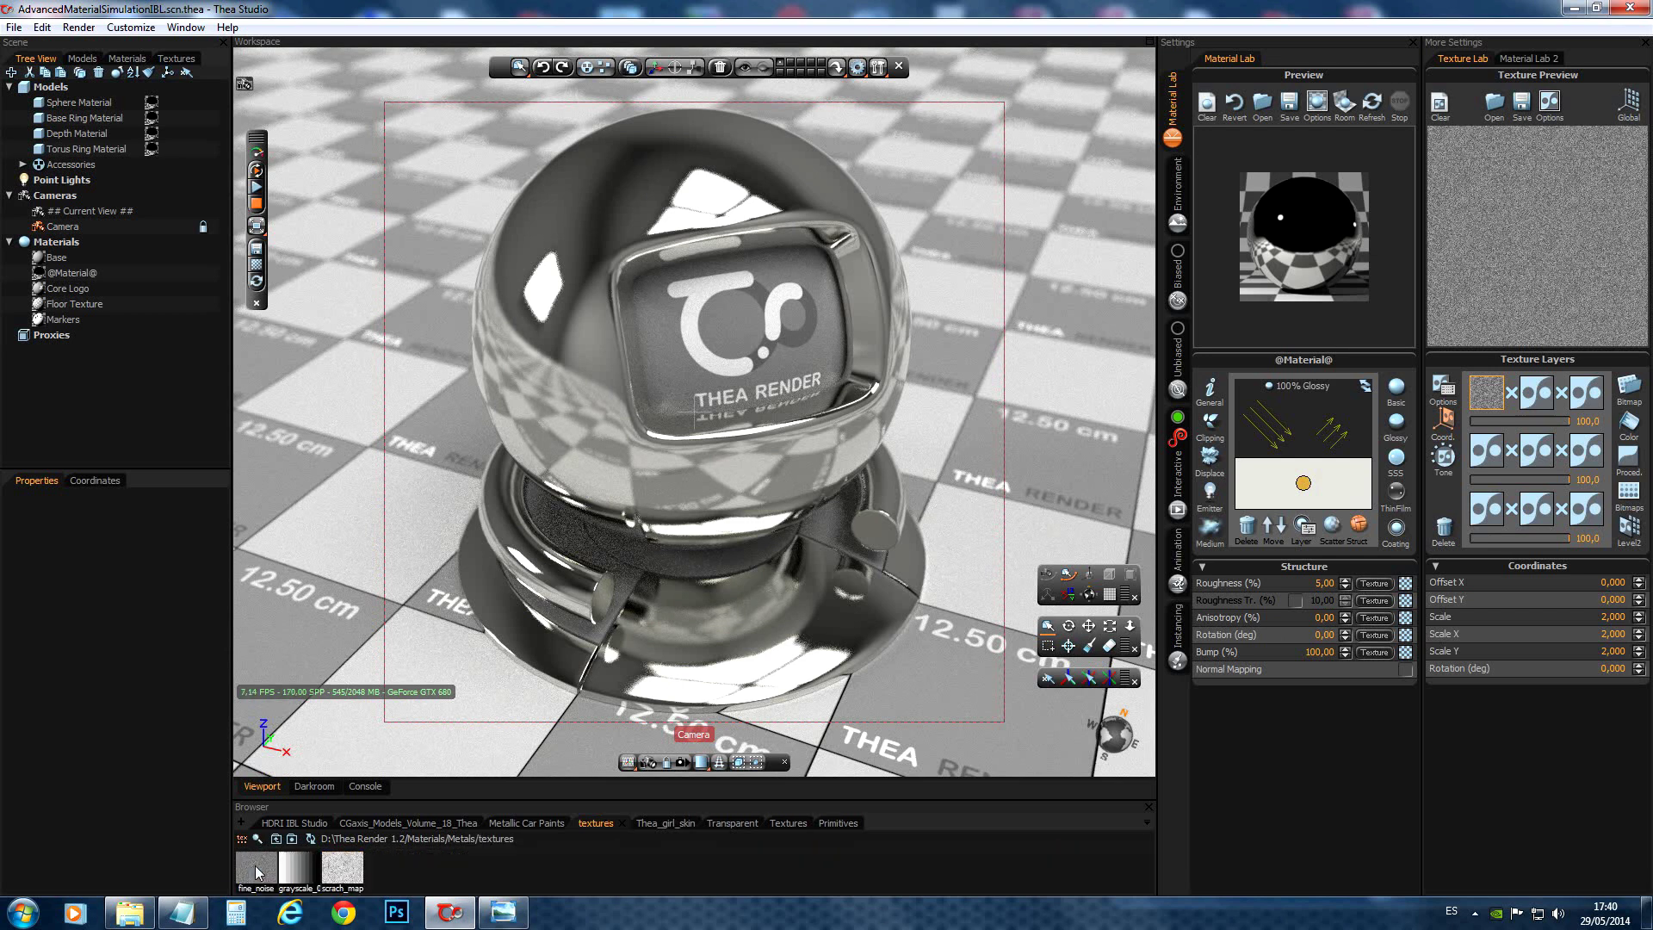
{"action": "left_click_drag", "start_coordinate": [344, 870], "coordinate": [1405, 583]}
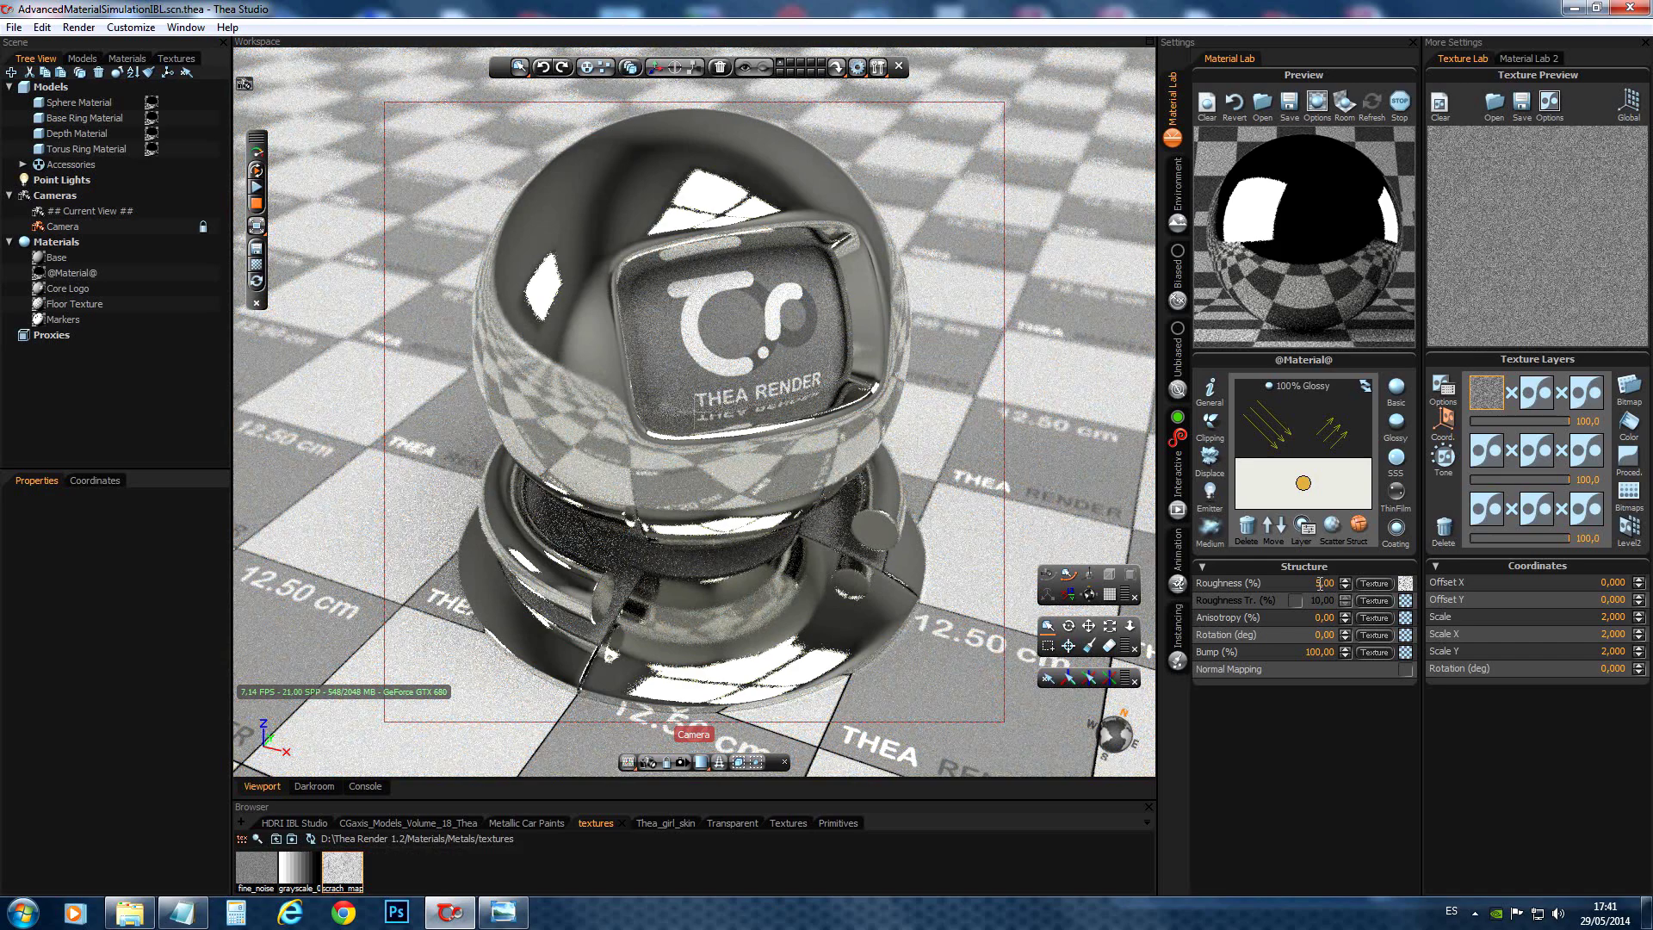
{"action": "type", "text": "10"}
{"action": "key", "text": "Return"}
{"action": "key", "text": "Return"}
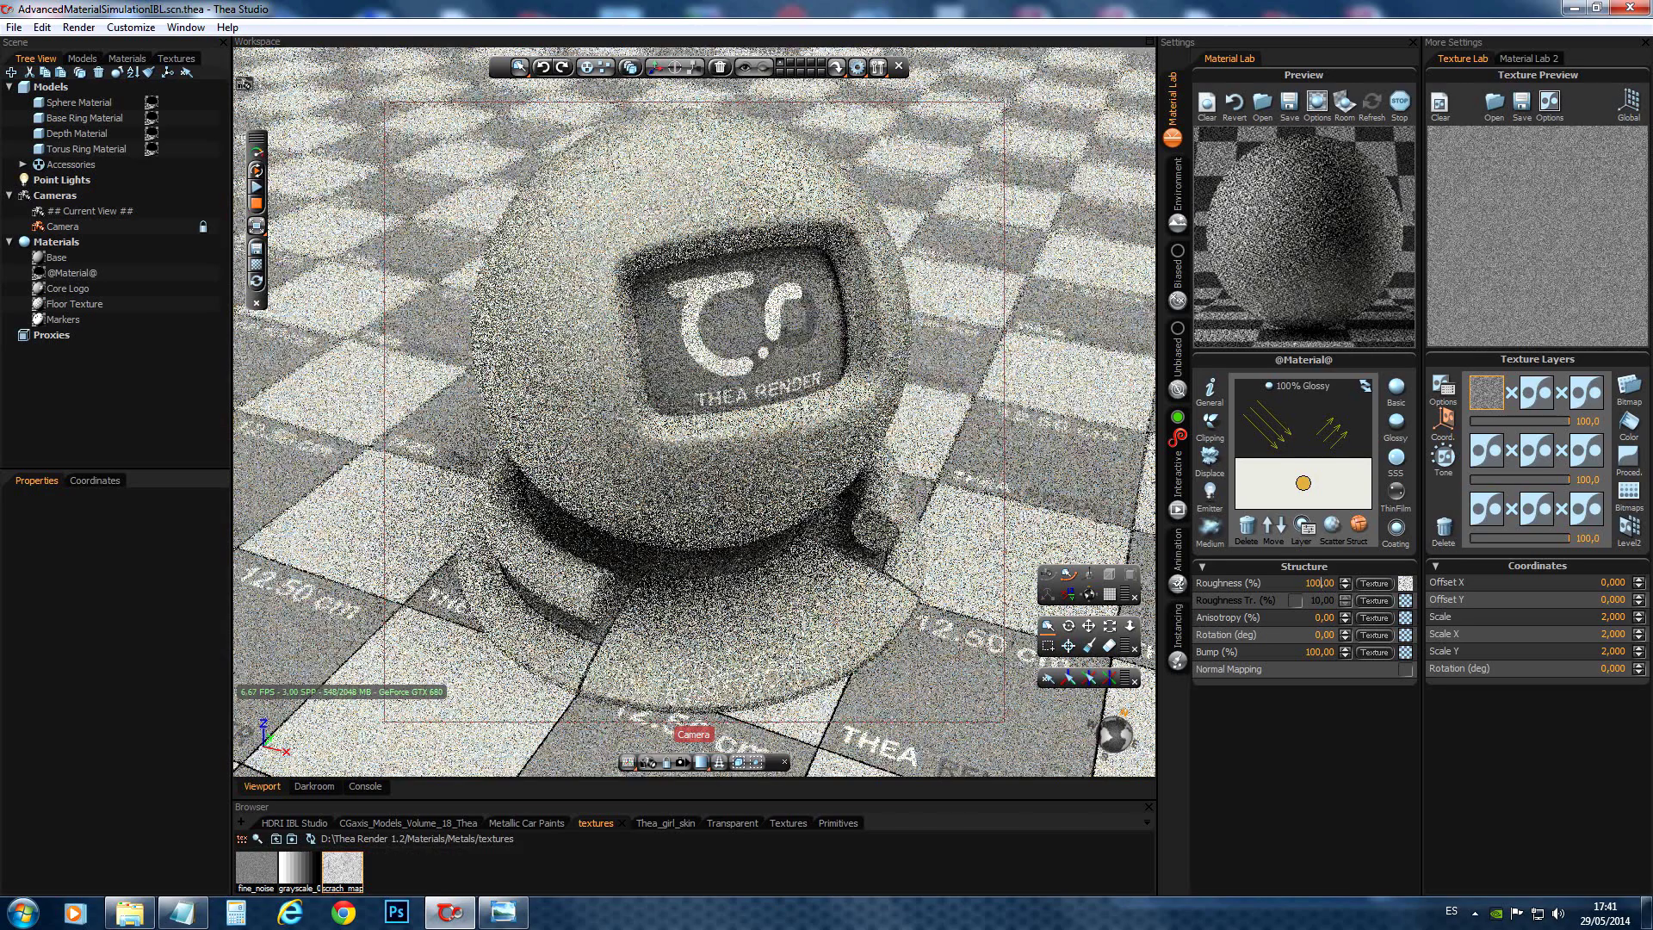
{"action": "left_click", "coordinate": [1375, 584]}
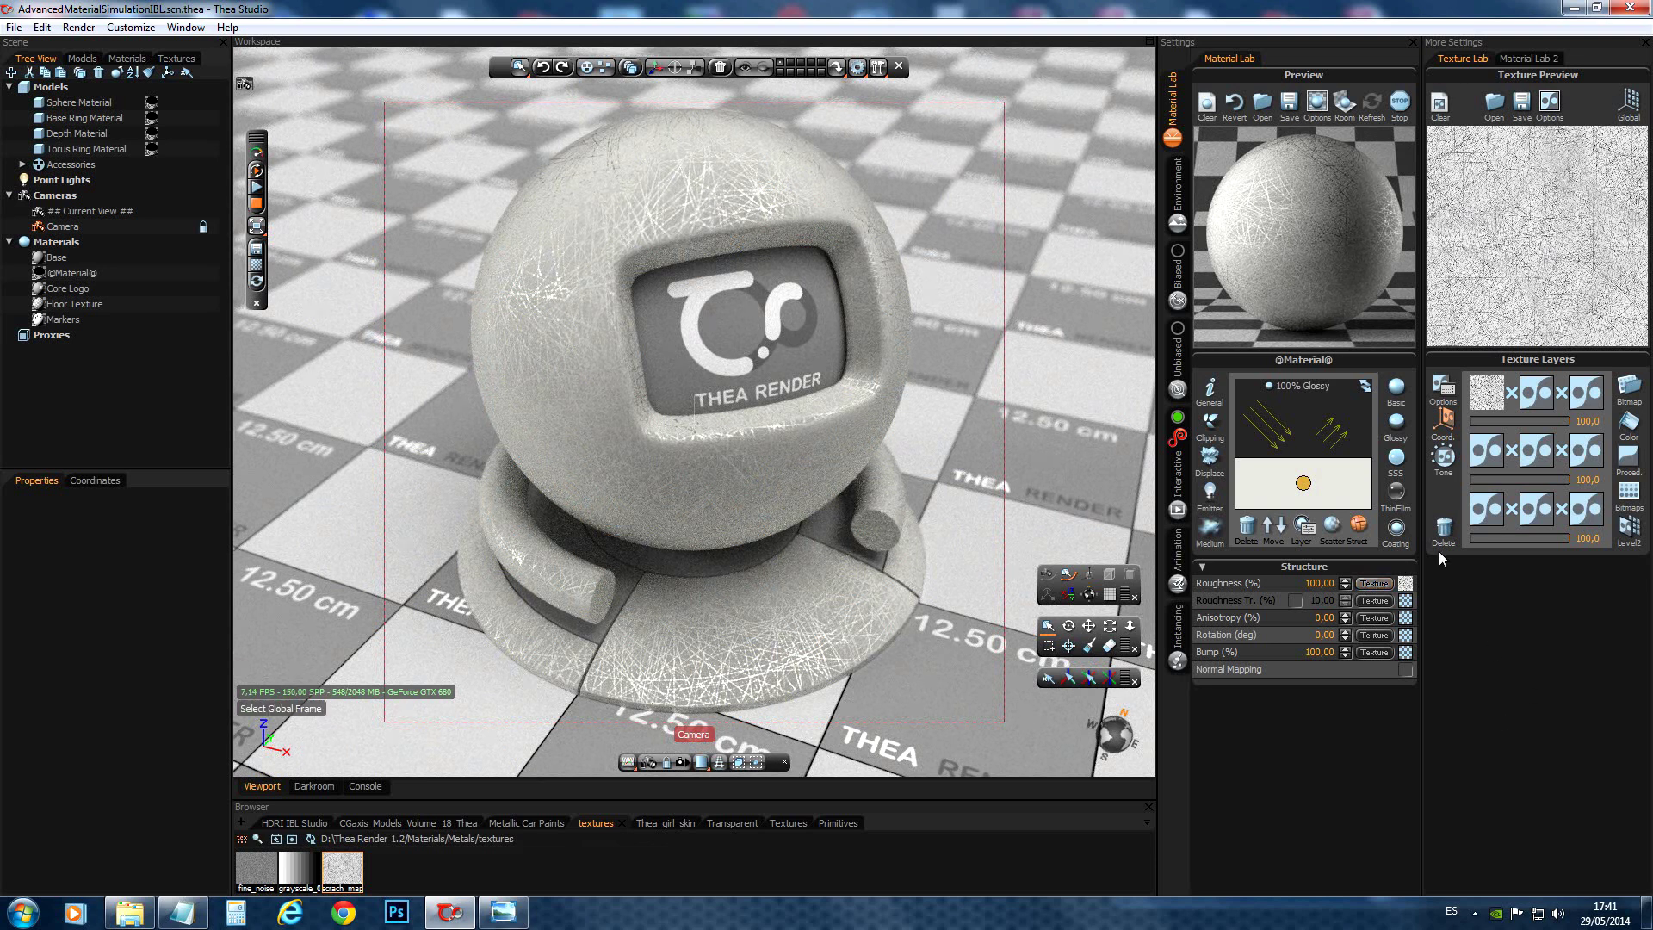
Invert the scratch texture's tone, lower its Gamma to -43 and set Clamp Max to 30.
{"action": "left_click", "coordinate": [1489, 394]}
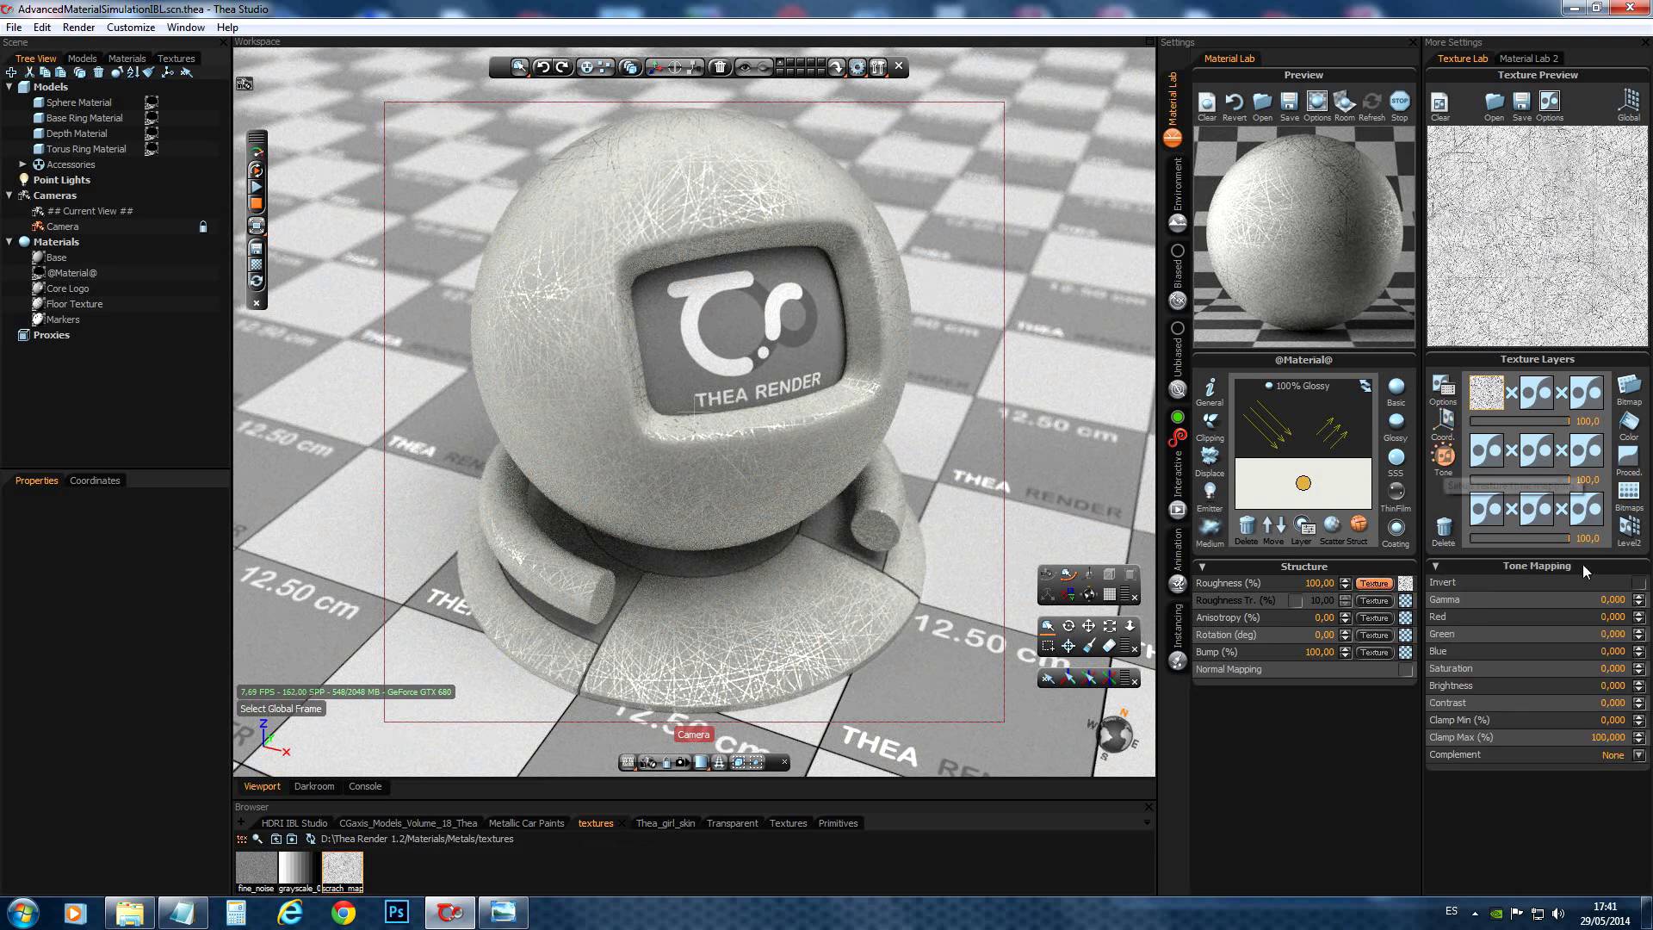
{"action": "left_click", "coordinate": [1641, 584]}
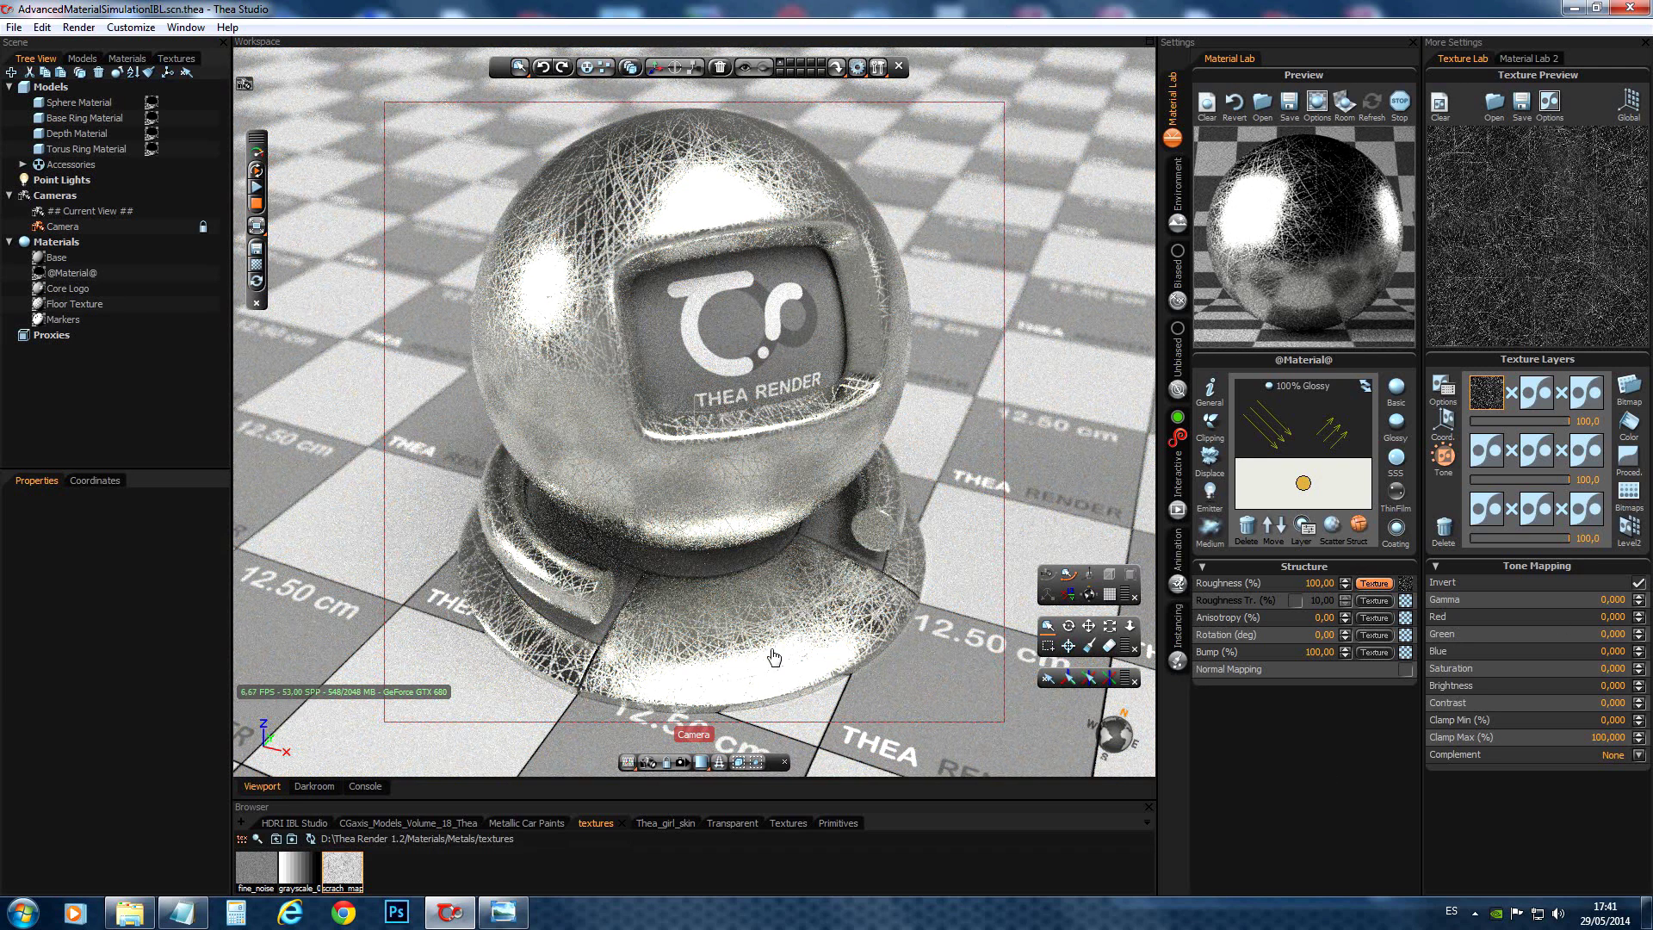
{"action": "left_click", "coordinate": [1376, 583]}
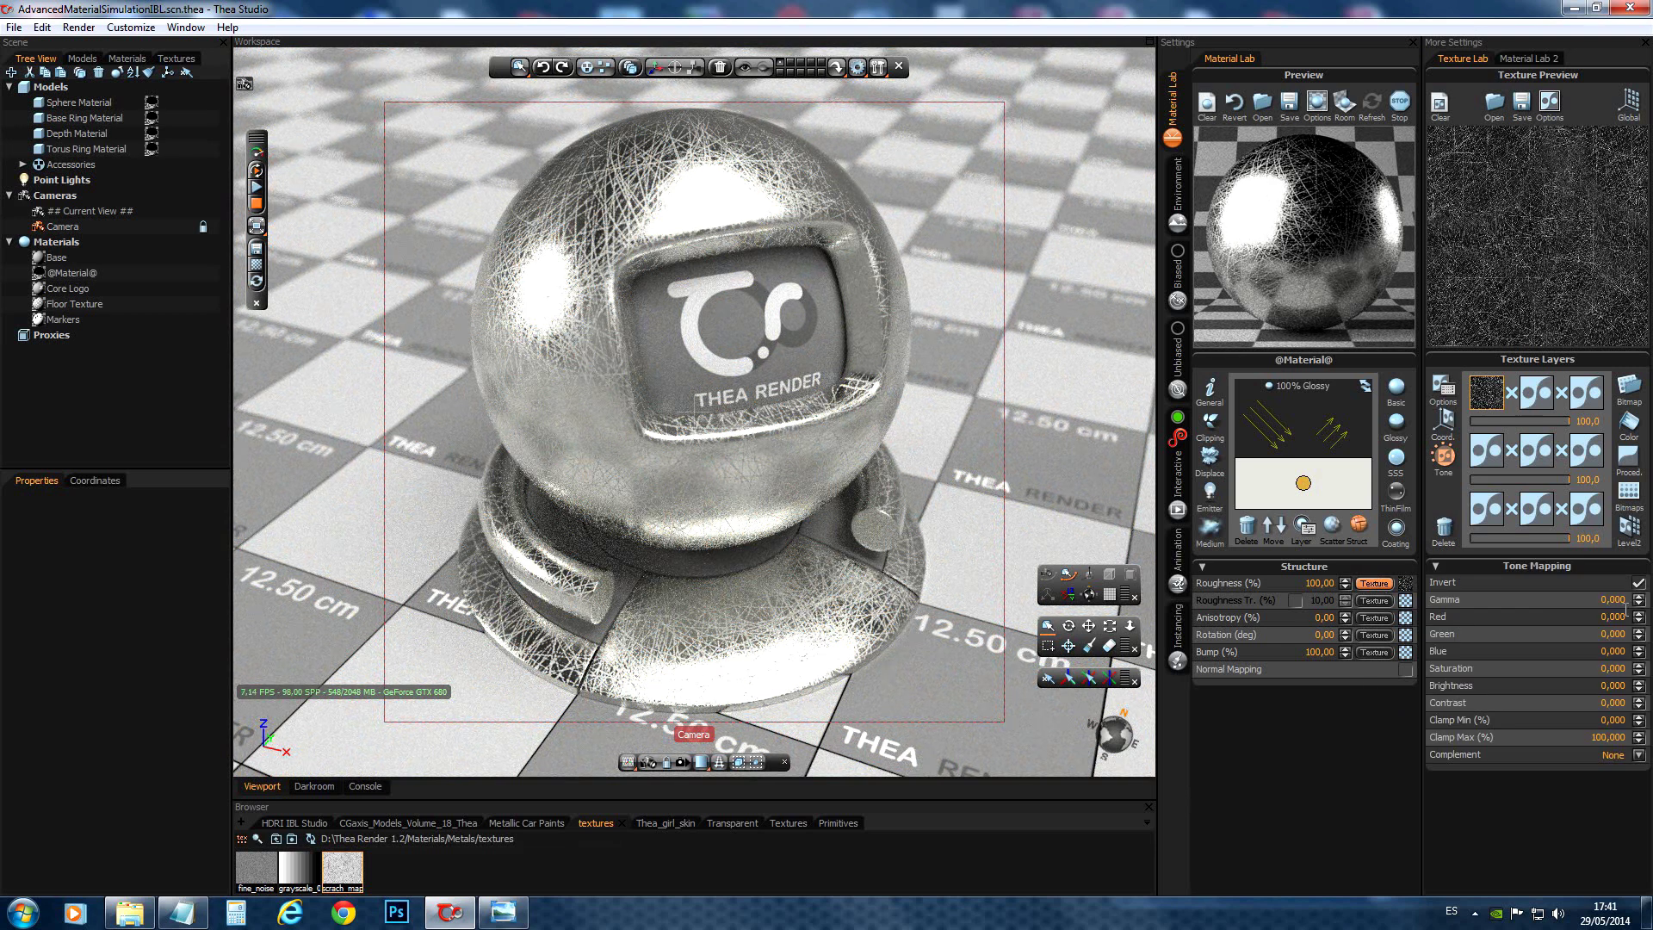
{"action": "left_click_drag", "start_coordinate": [1640, 602], "coordinate": [1646, 645]}
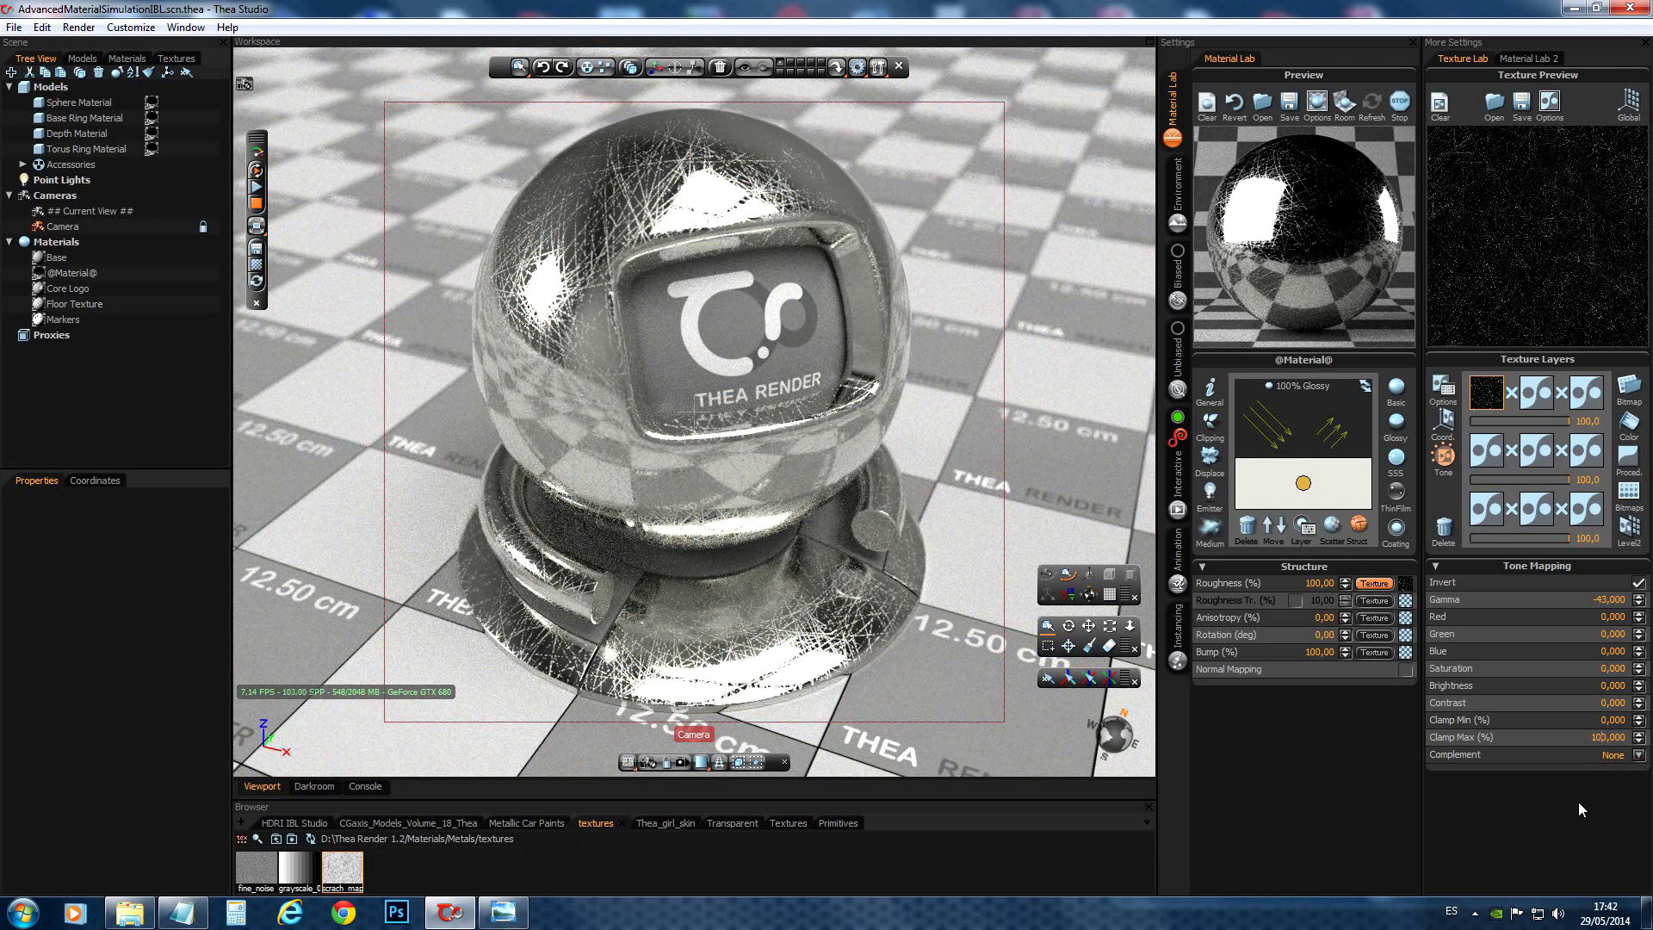
{"action": "key", "text": "BackSpace"}
{"action": "key", "text": "Return"}
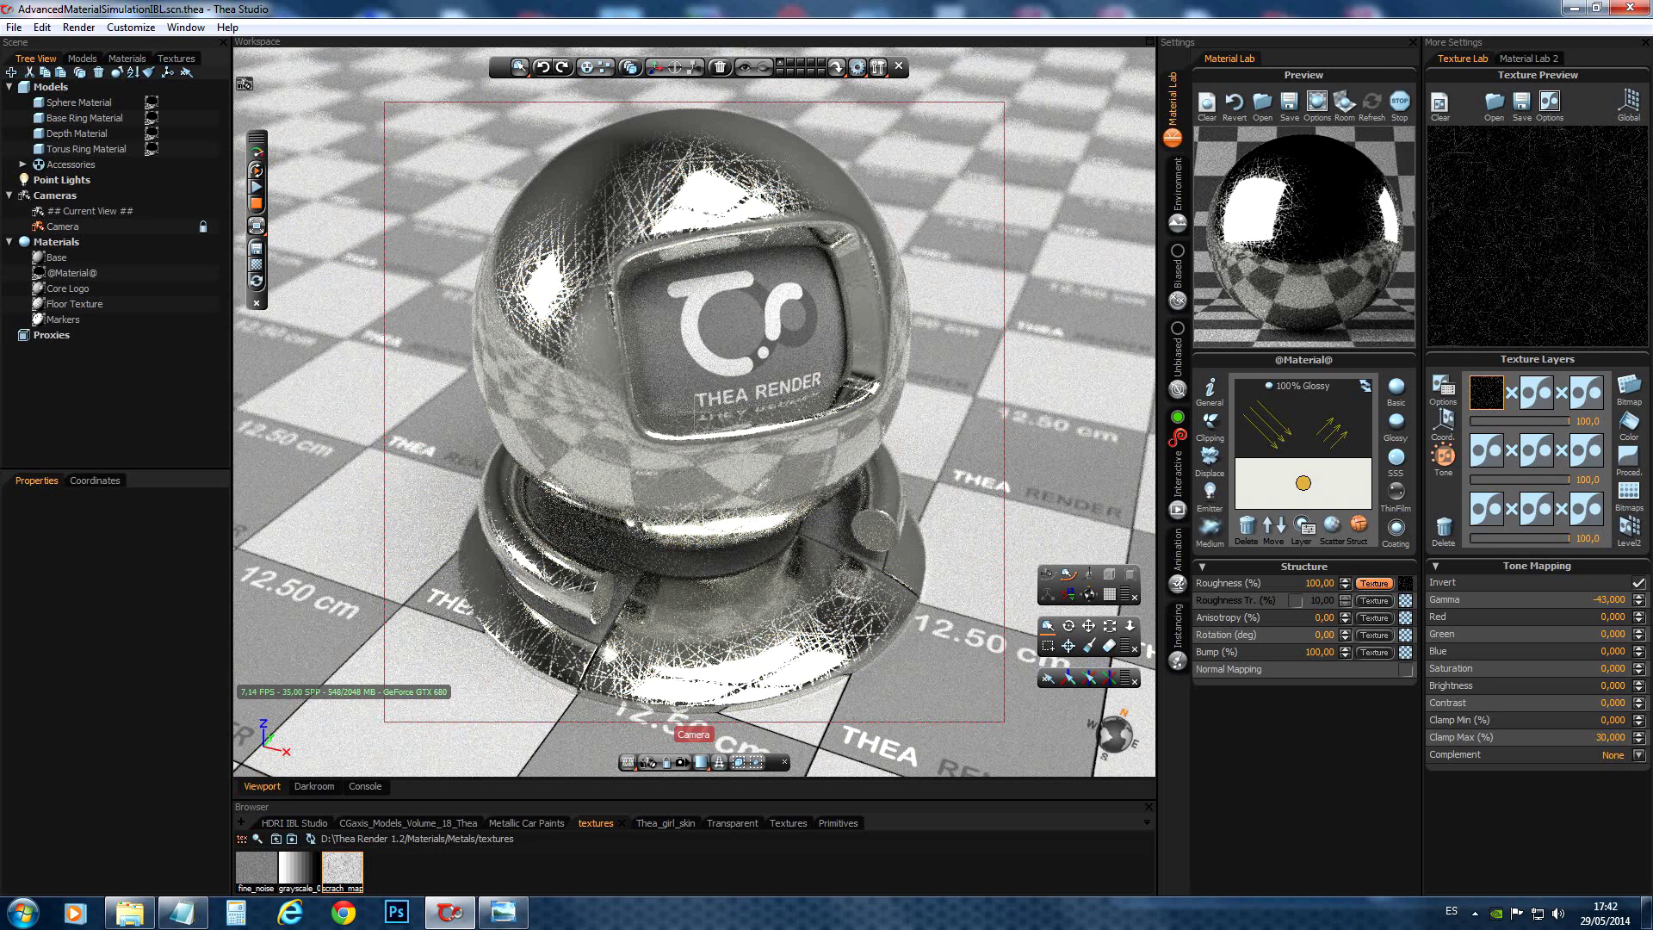
Set the scratch texture's coordinate Scale to 3.
{"action": "left_click", "coordinate": [1447, 419]}
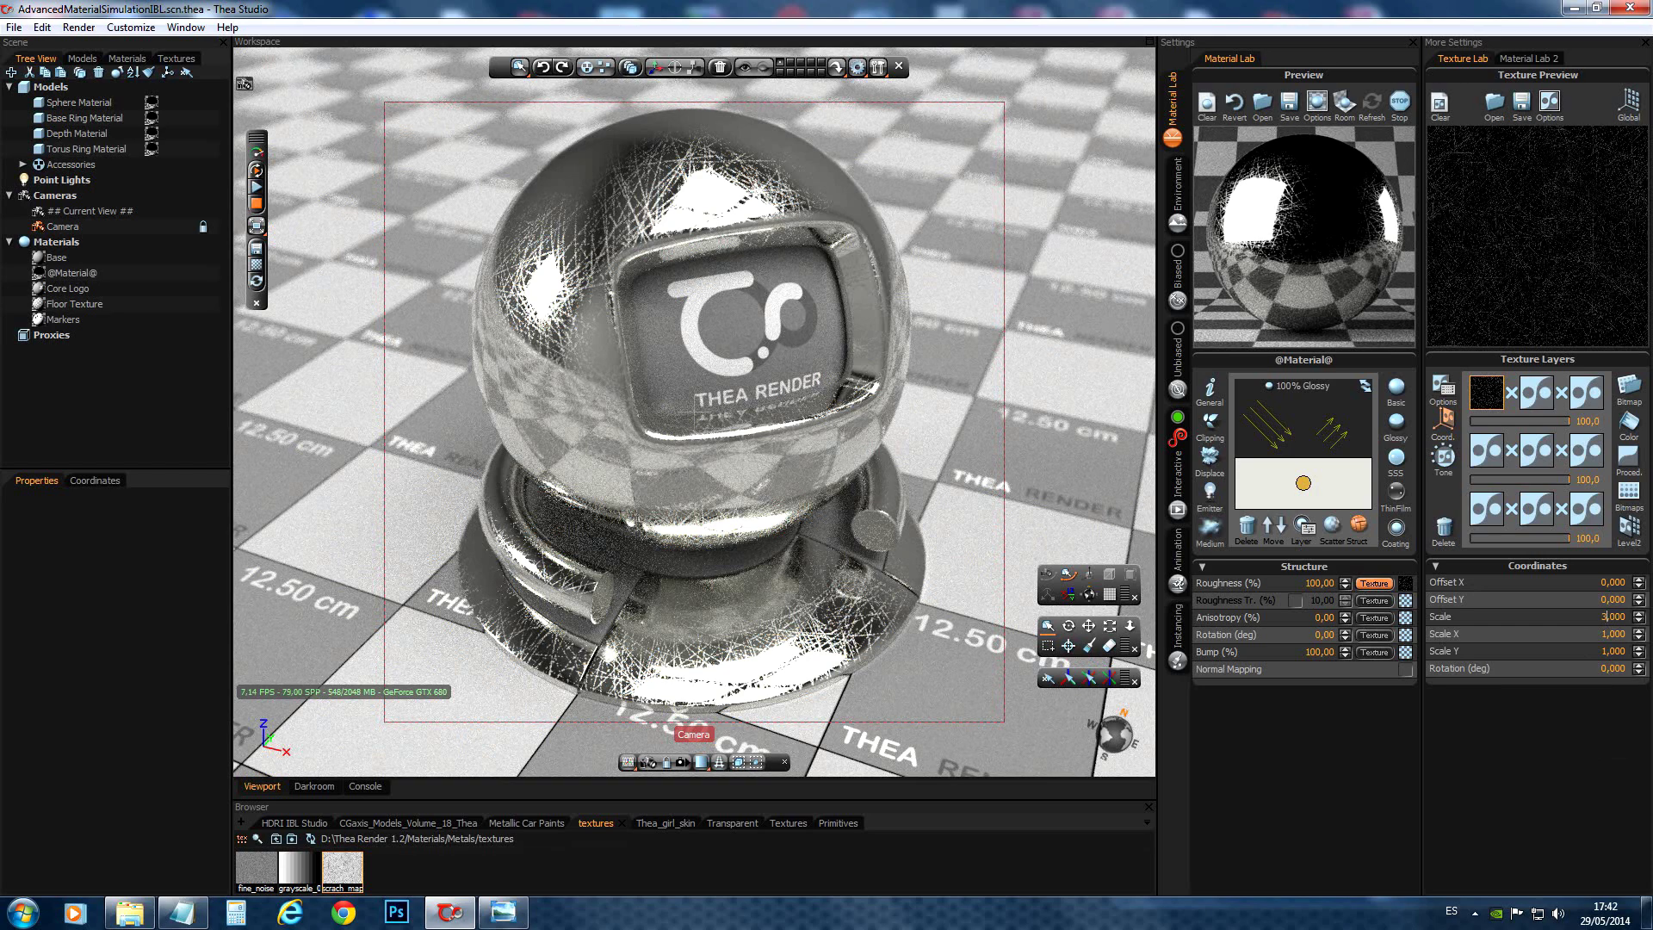
{"action": "key", "text": "Return"}
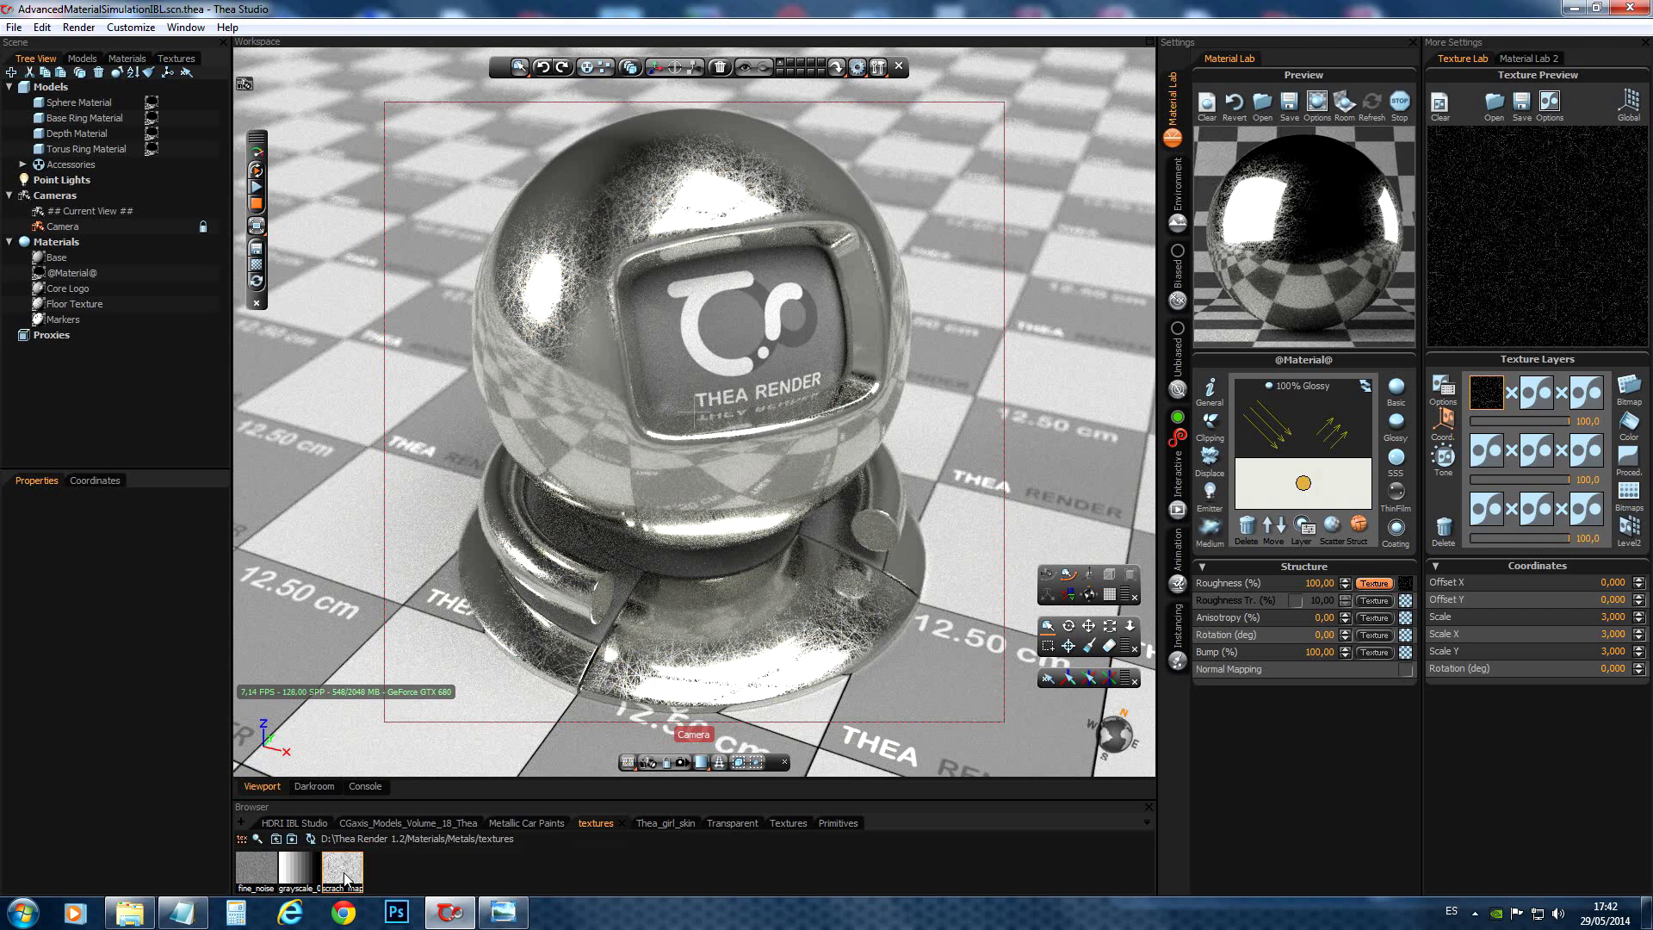
Use scrach_map as the roughness texture and tile the bump texture at scale 2.
{"action": "left_click_drag", "start_coordinate": [344, 878], "coordinate": [1406, 652]}
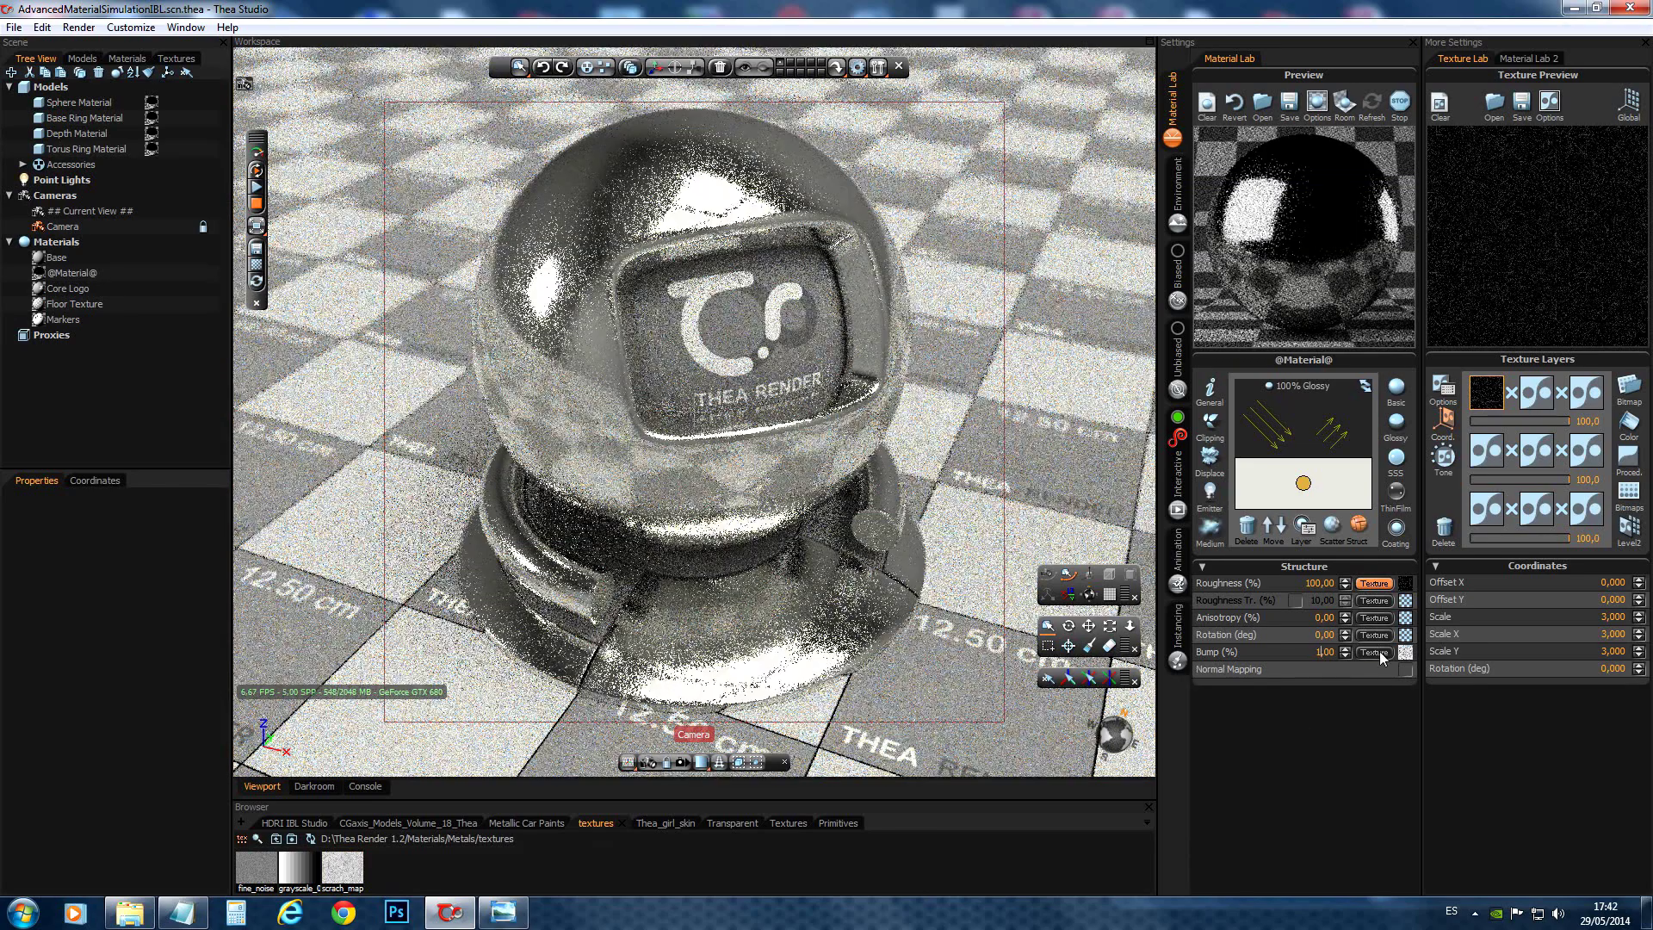
{"action": "left_click", "coordinate": [1377, 652]}
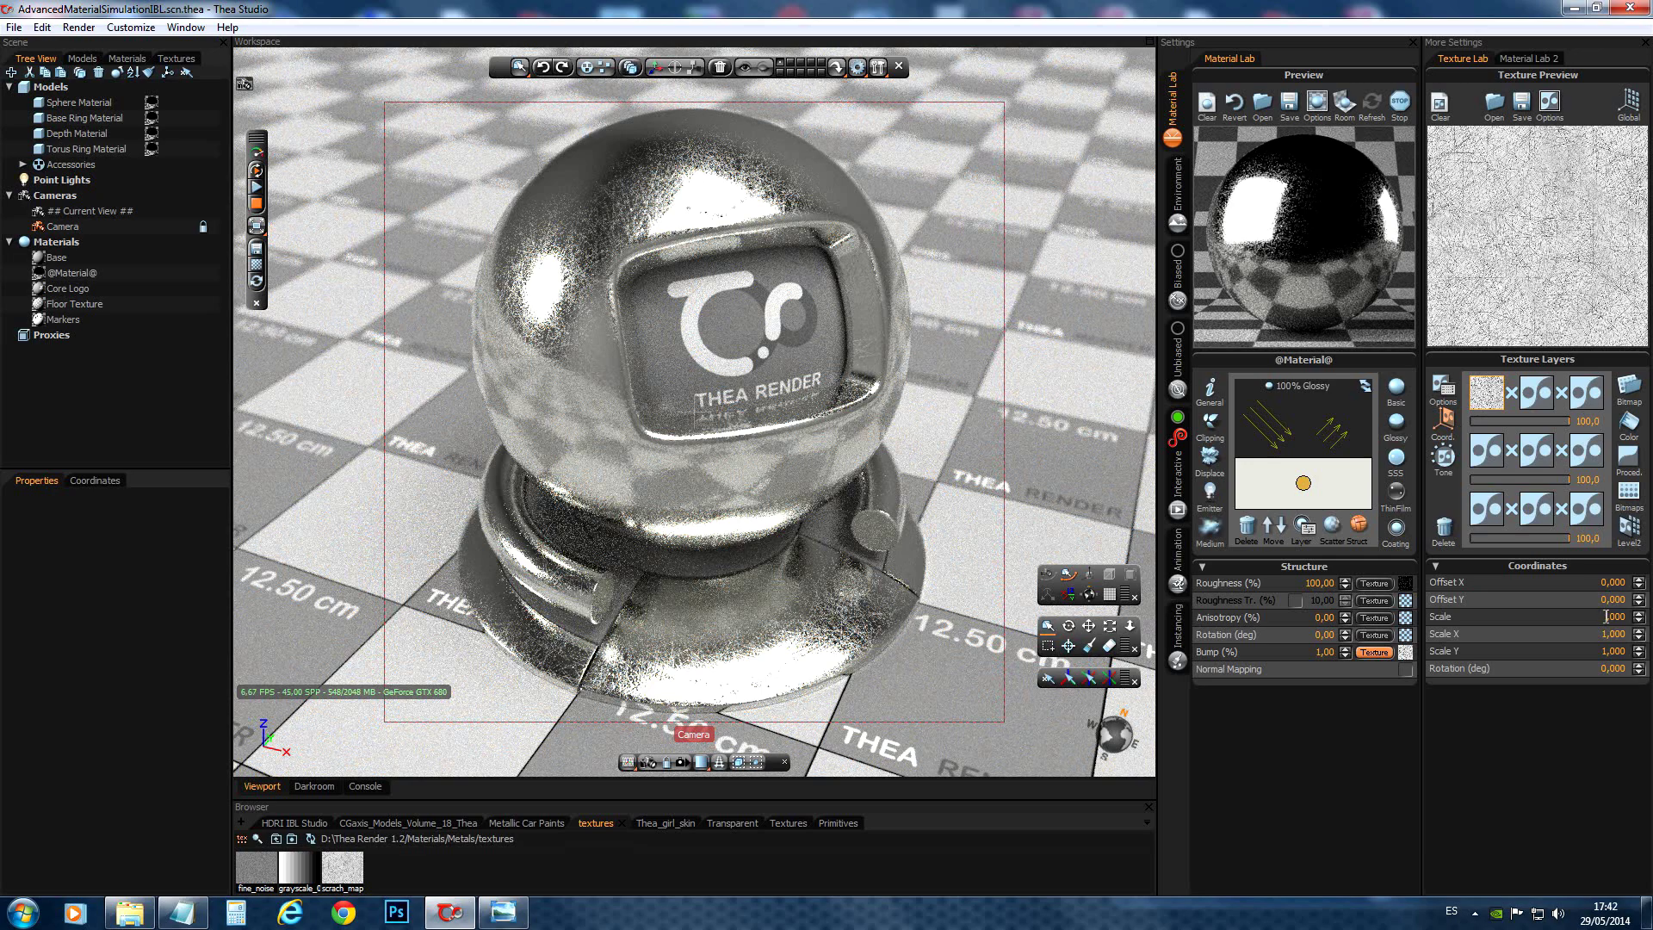
{"action": "key", "text": "Return"}
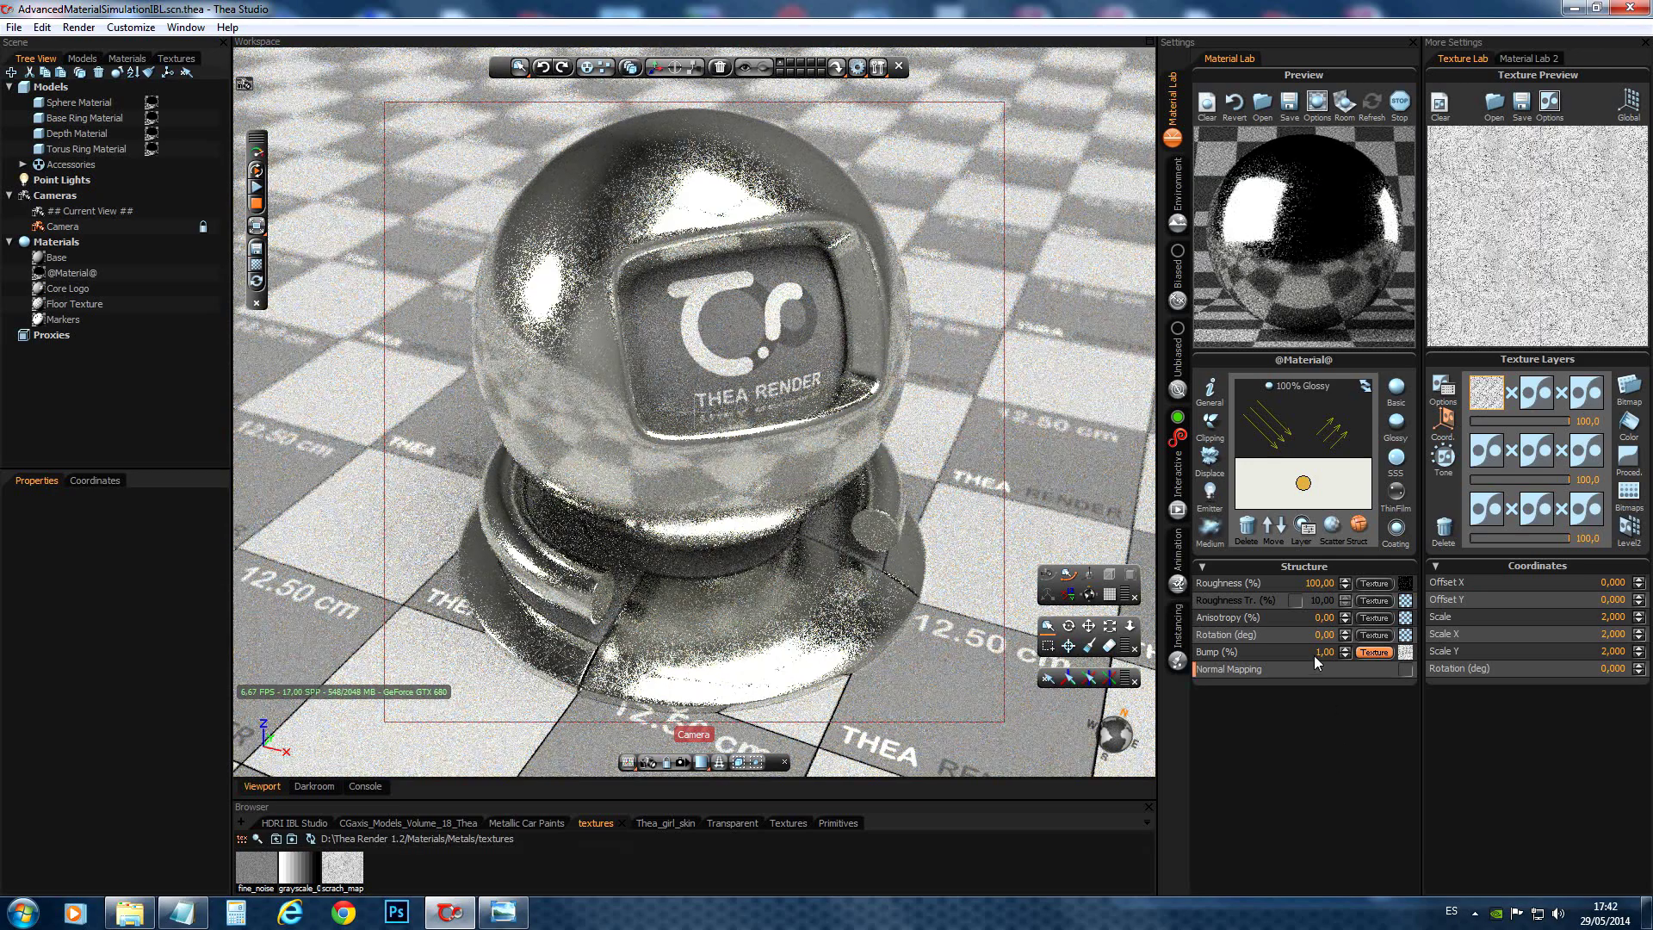
Set the Bump strength to 5%, then lower it to 2%.
{"action": "left_click", "coordinate": [1321, 652]}
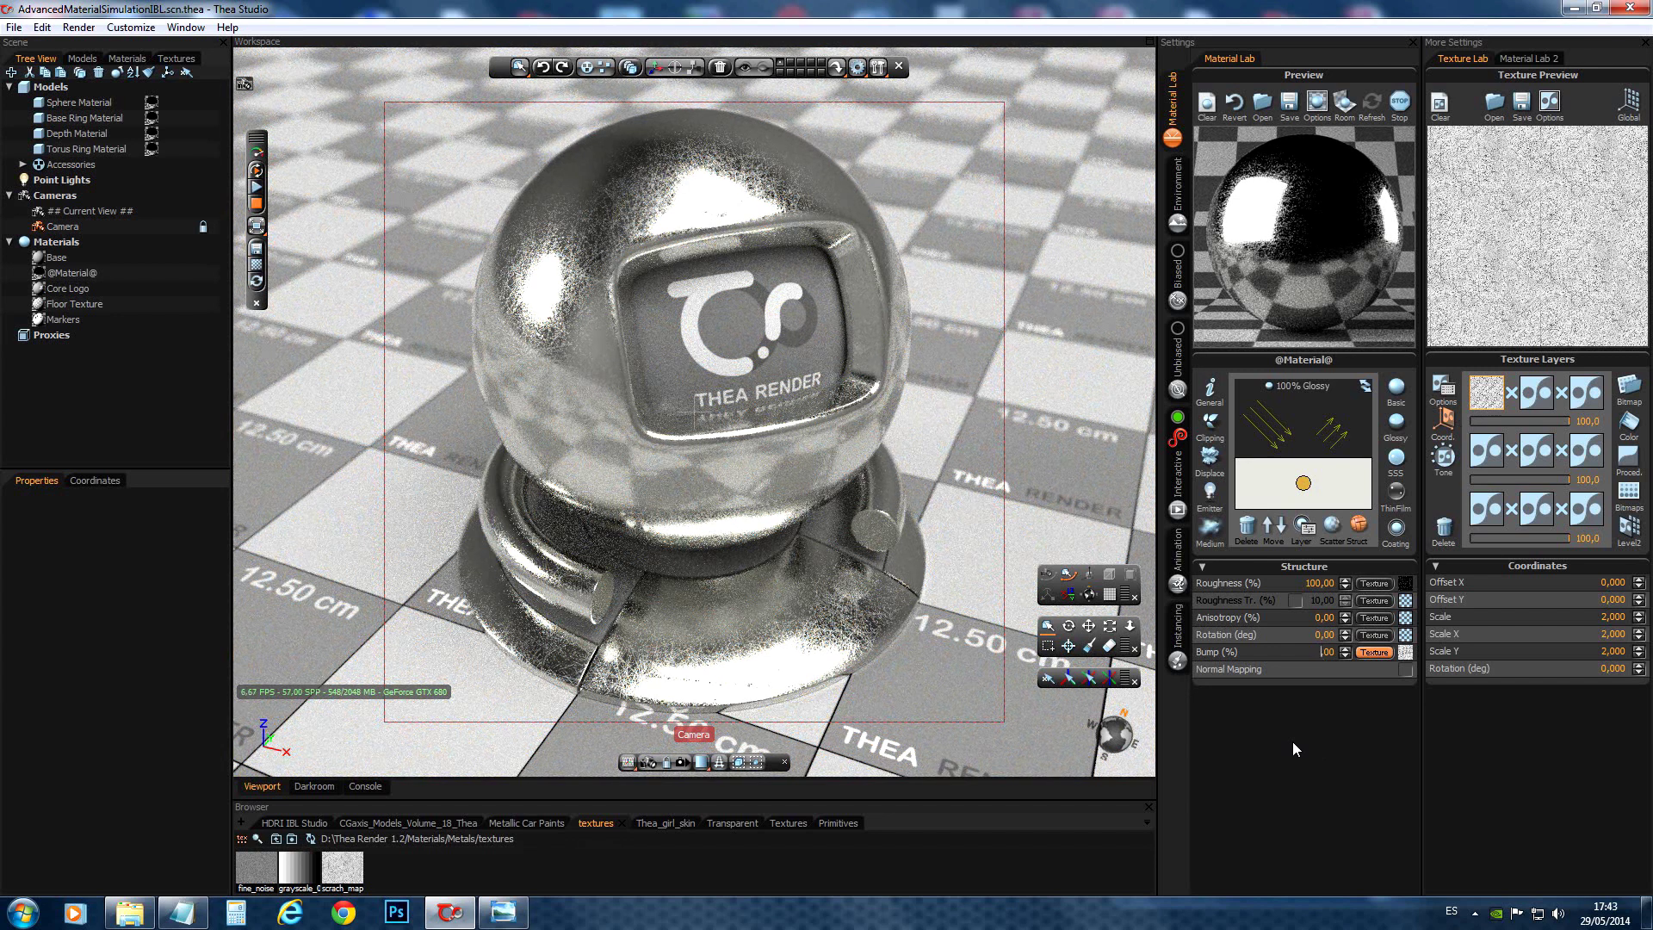
{"action": "type", "text": "5"}
{"action": "key", "text": "Return"}
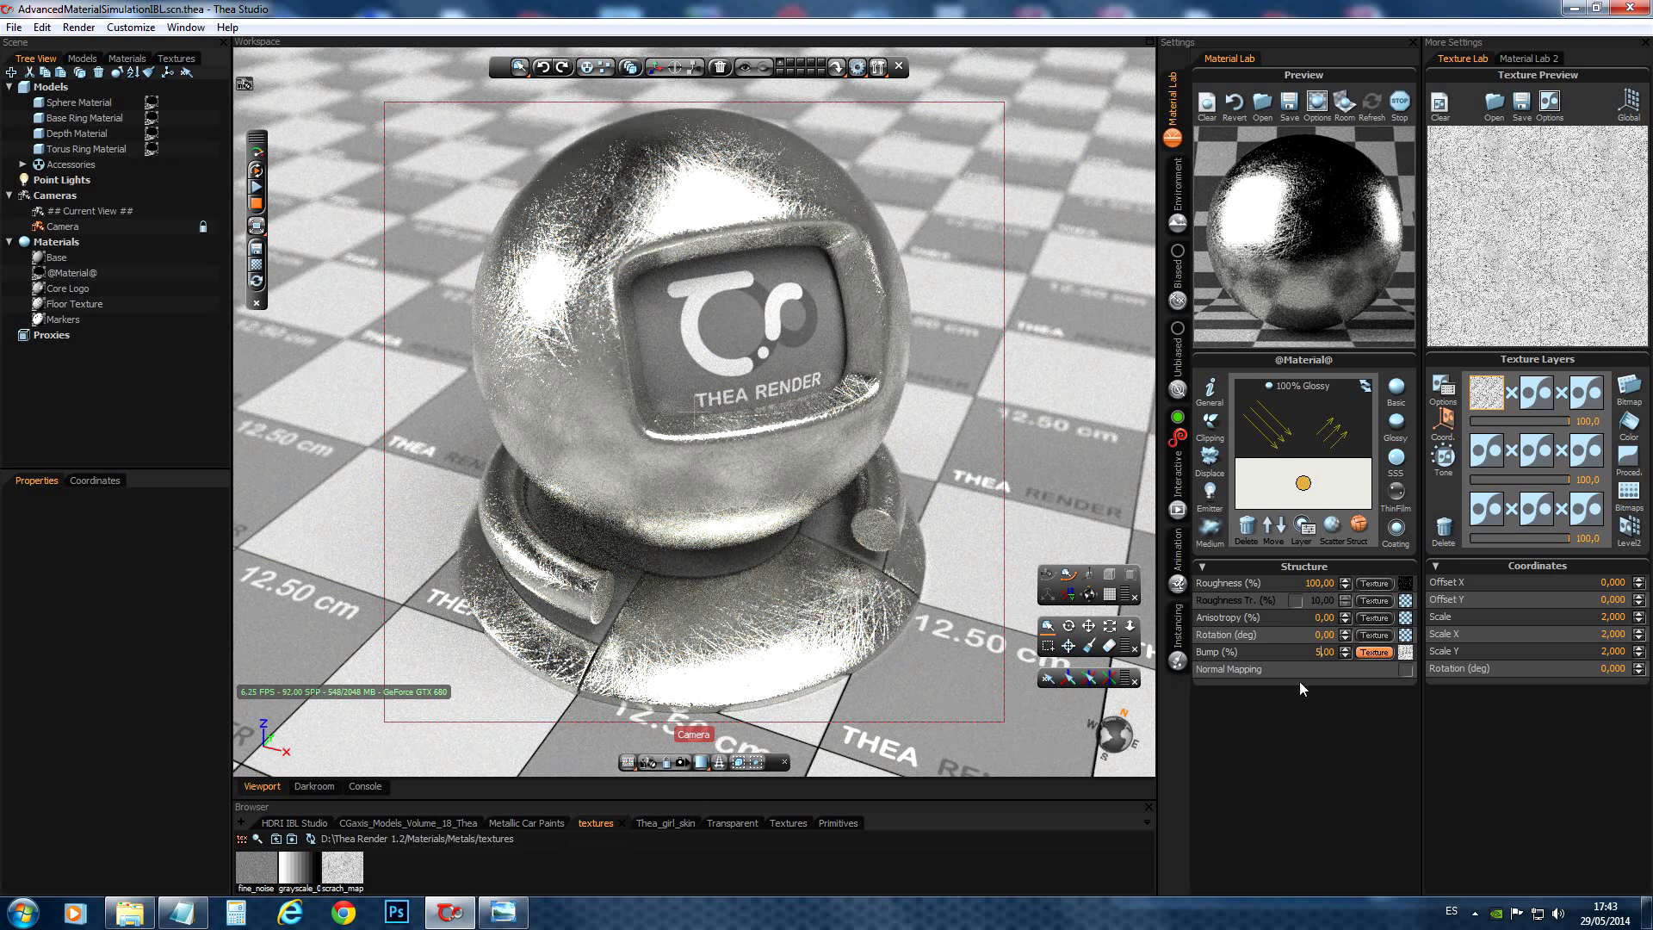
{"action": "key", "text": "BackSpace"}
{"action": "type", "text": "2"}
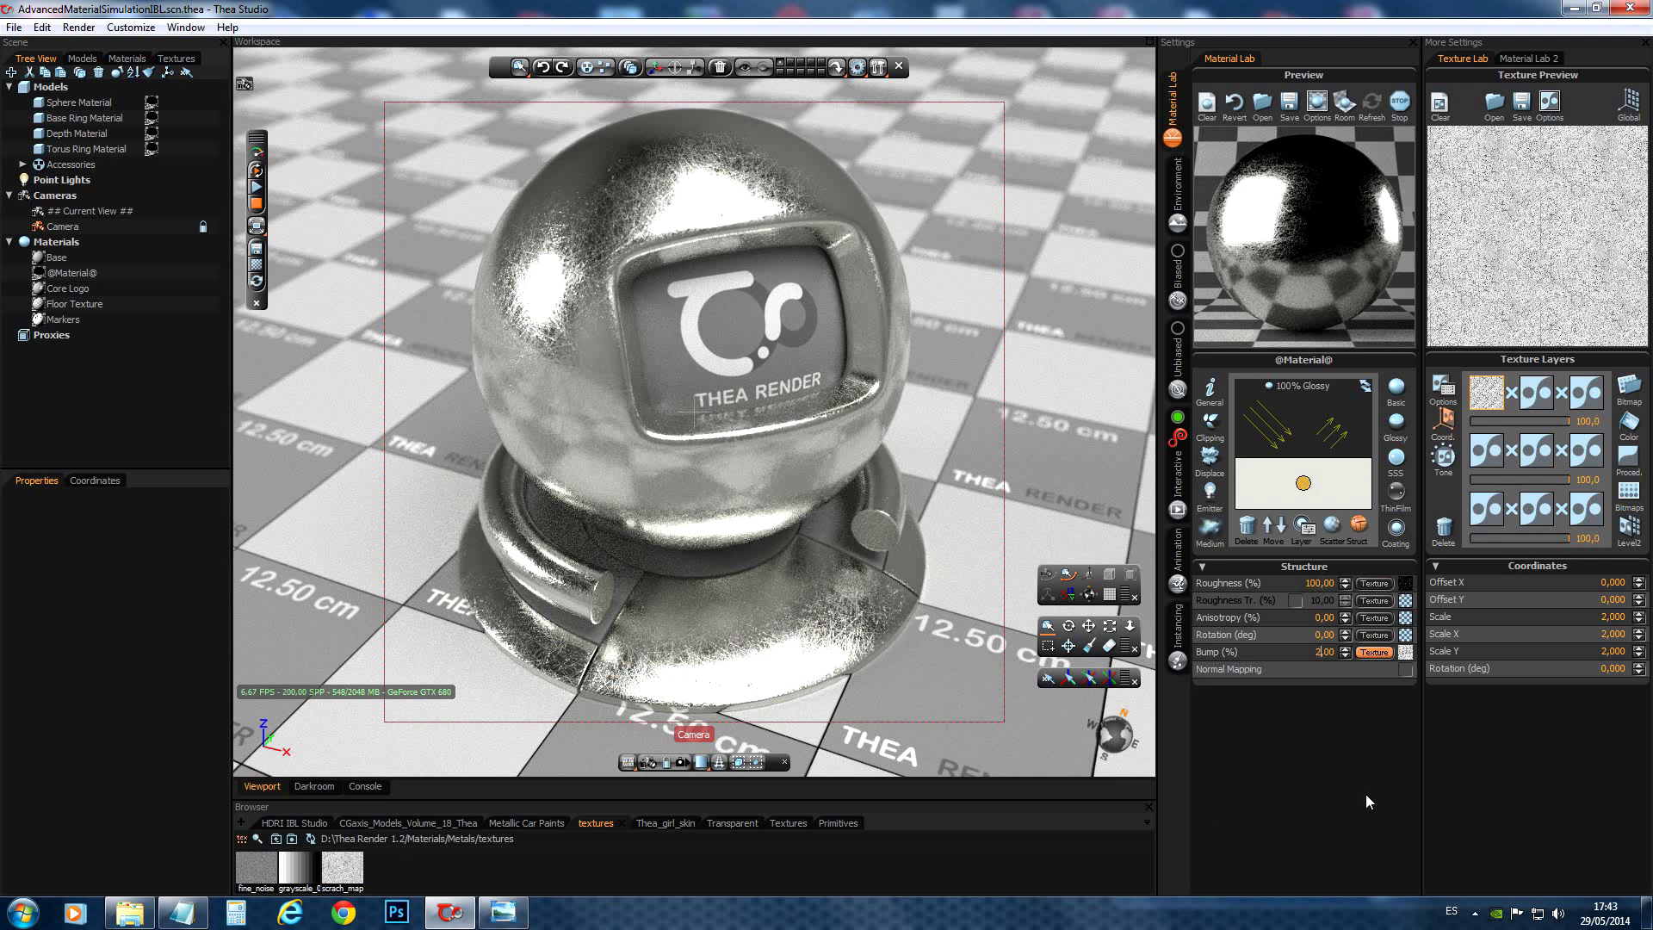
Apply fine_scratch from the Metals folder to the preview sphere and show its Scatter properties.
{"action": "left_click", "coordinate": [274, 839]}
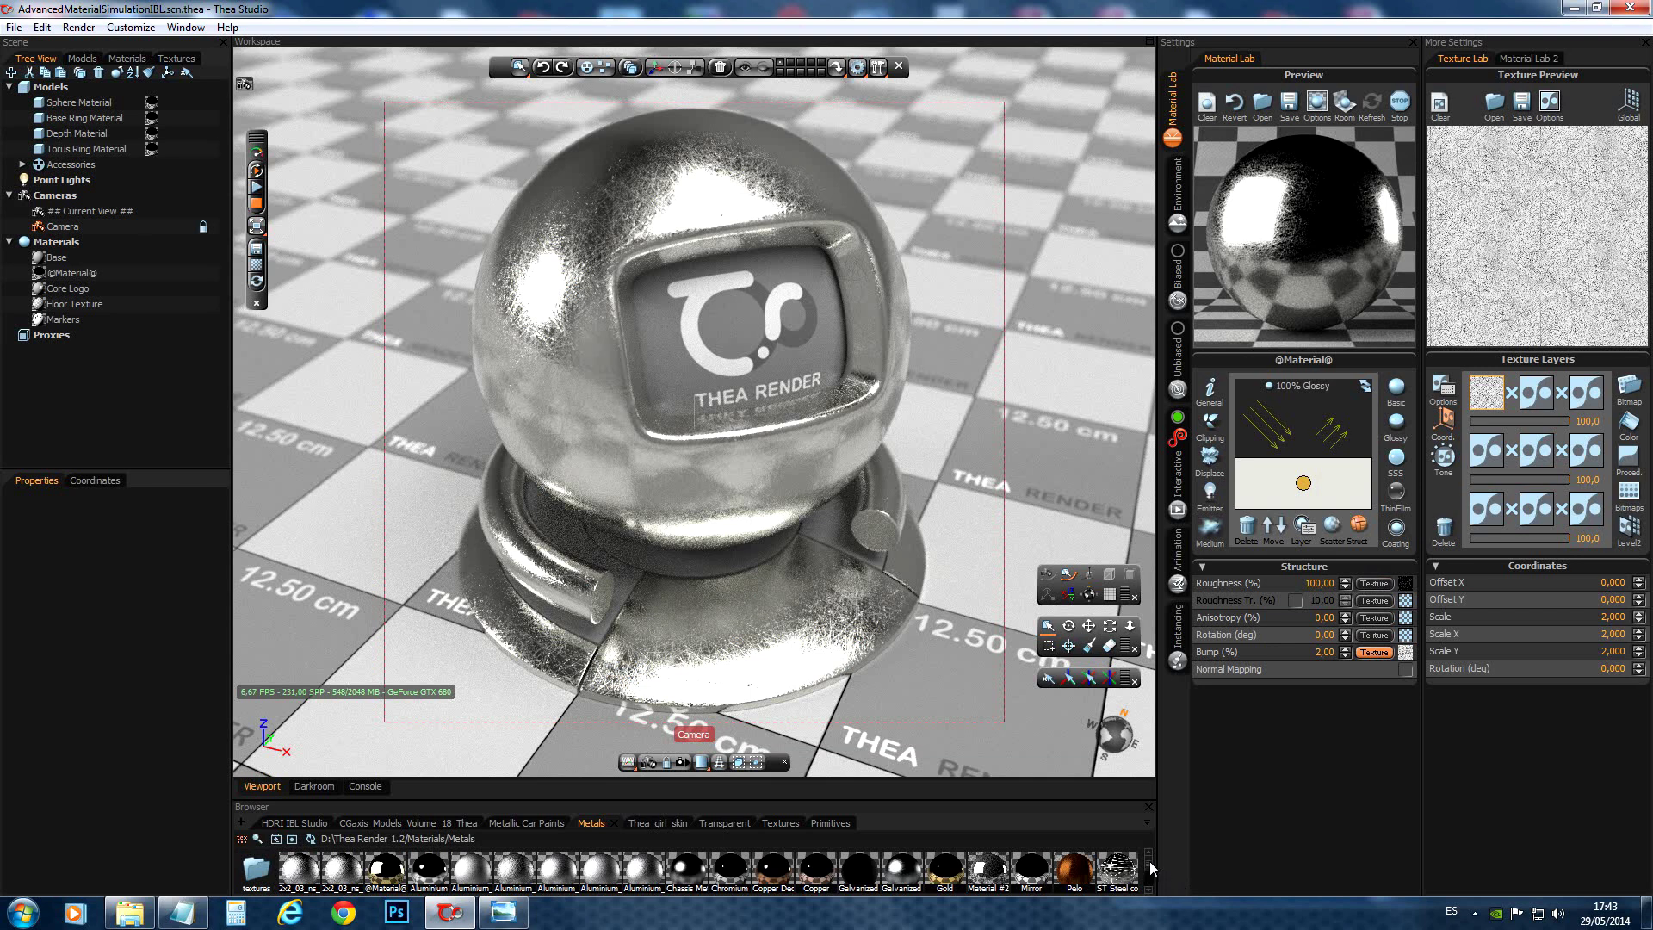
{"action": "scroll", "coordinate": [1150, 868], "scroll_direction": "down", "scroll_amount": 2}
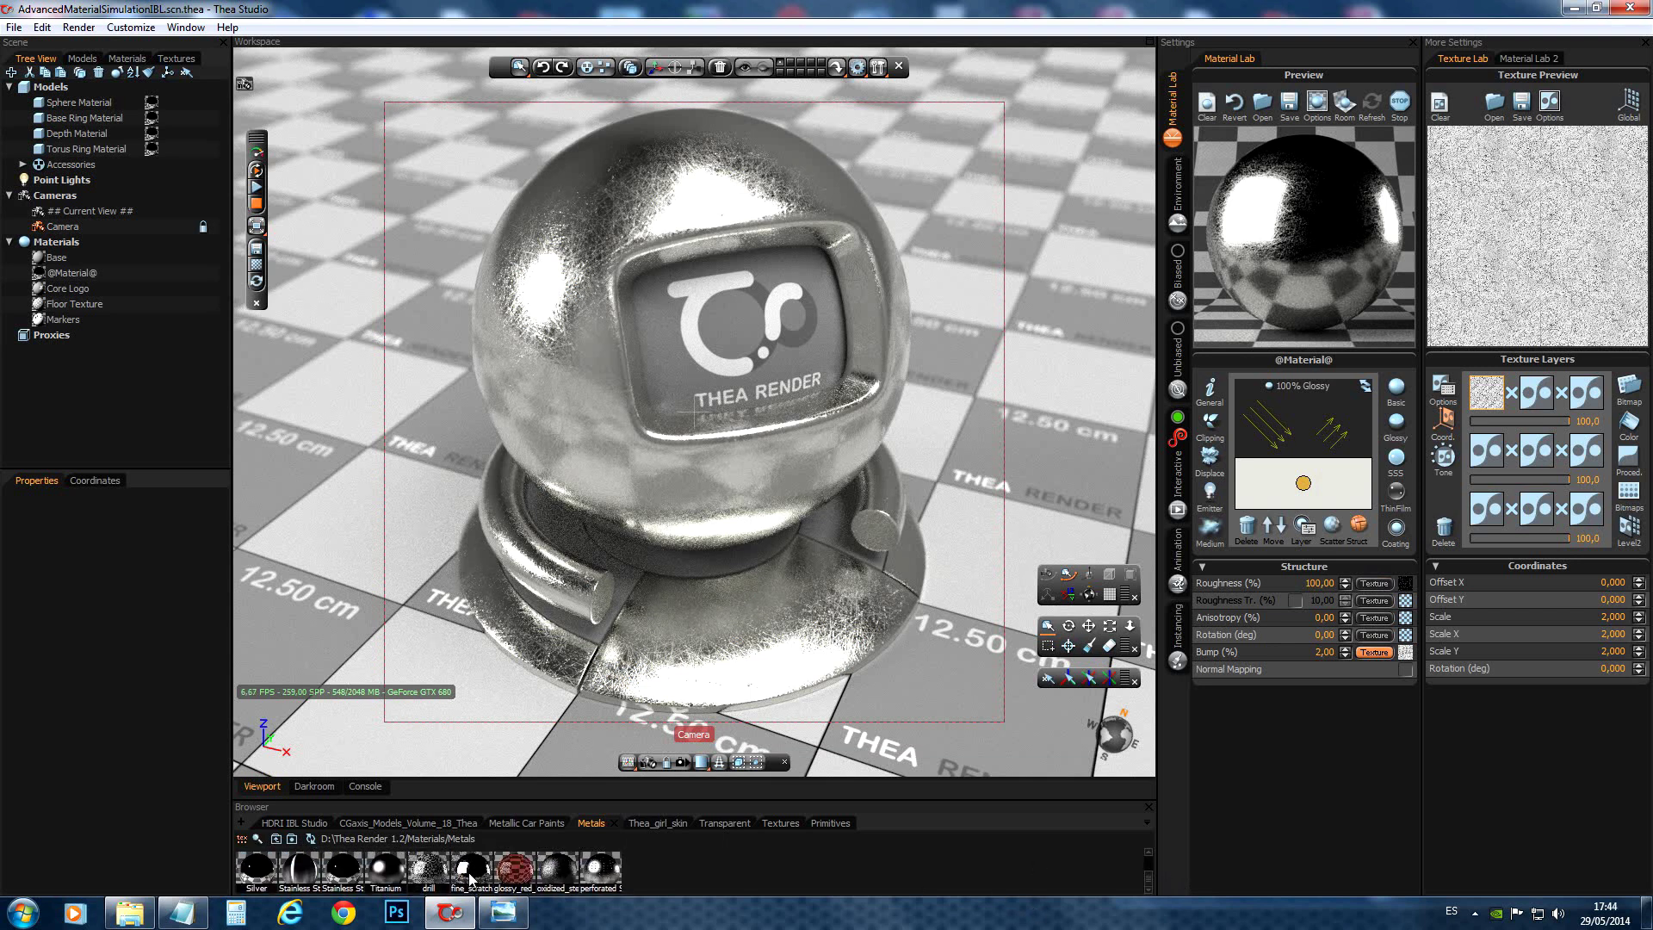
{"action": "left_click_drag", "start_coordinate": [471, 878], "coordinate": [1297, 275]}
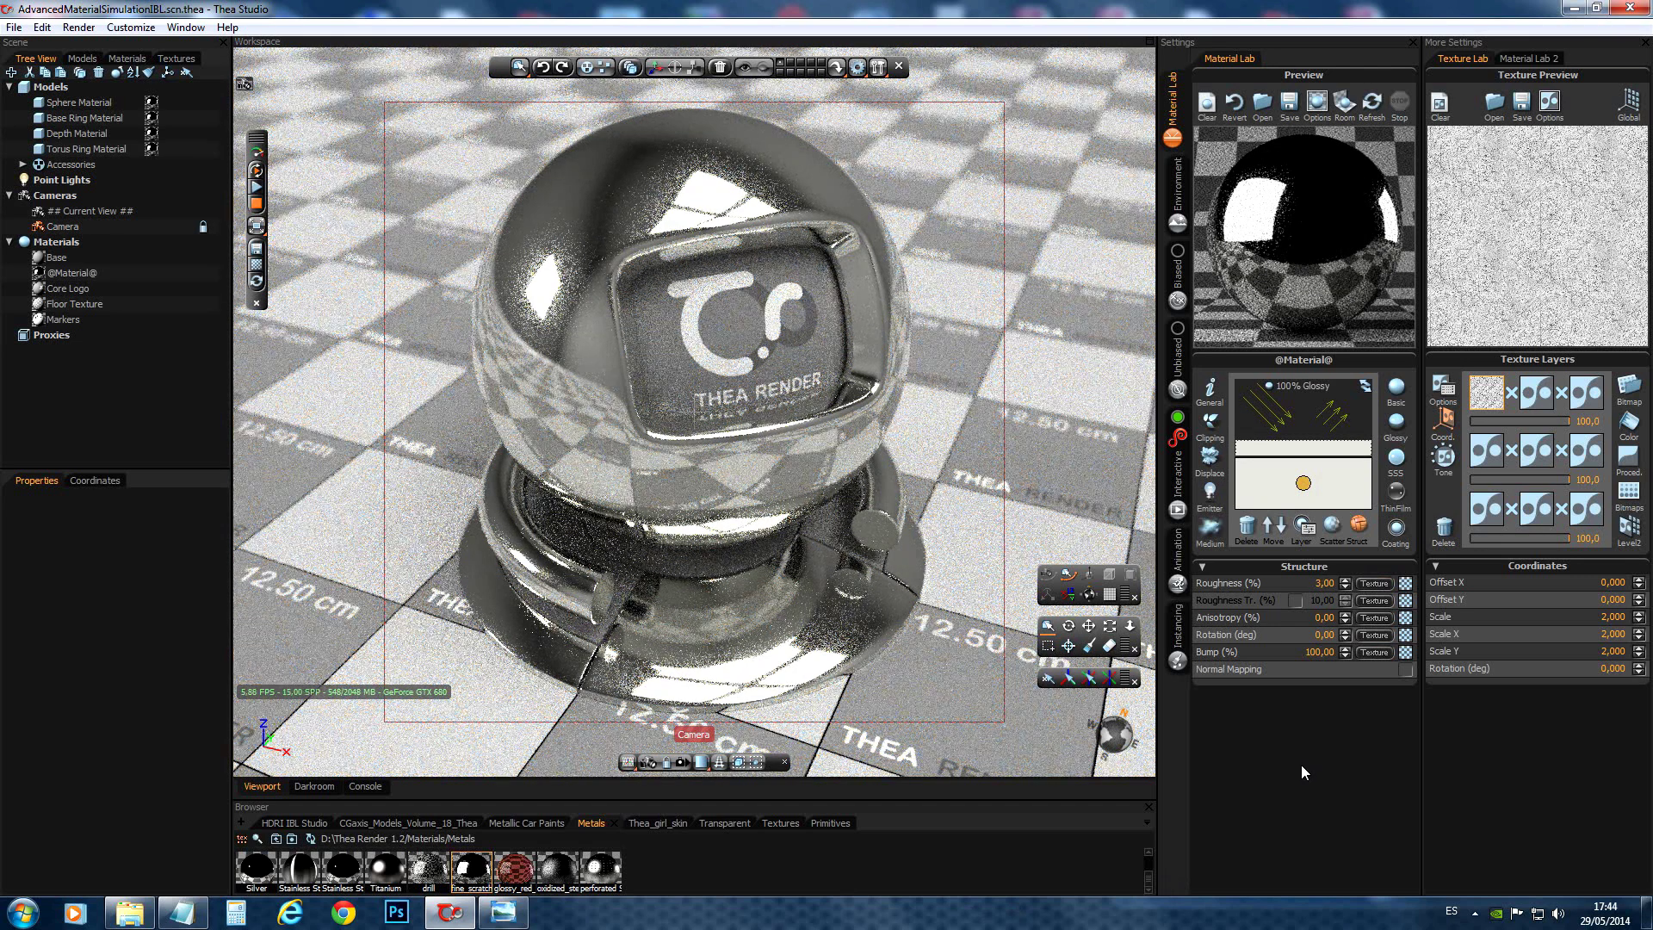
{"action": "left_click", "coordinate": [1332, 523]}
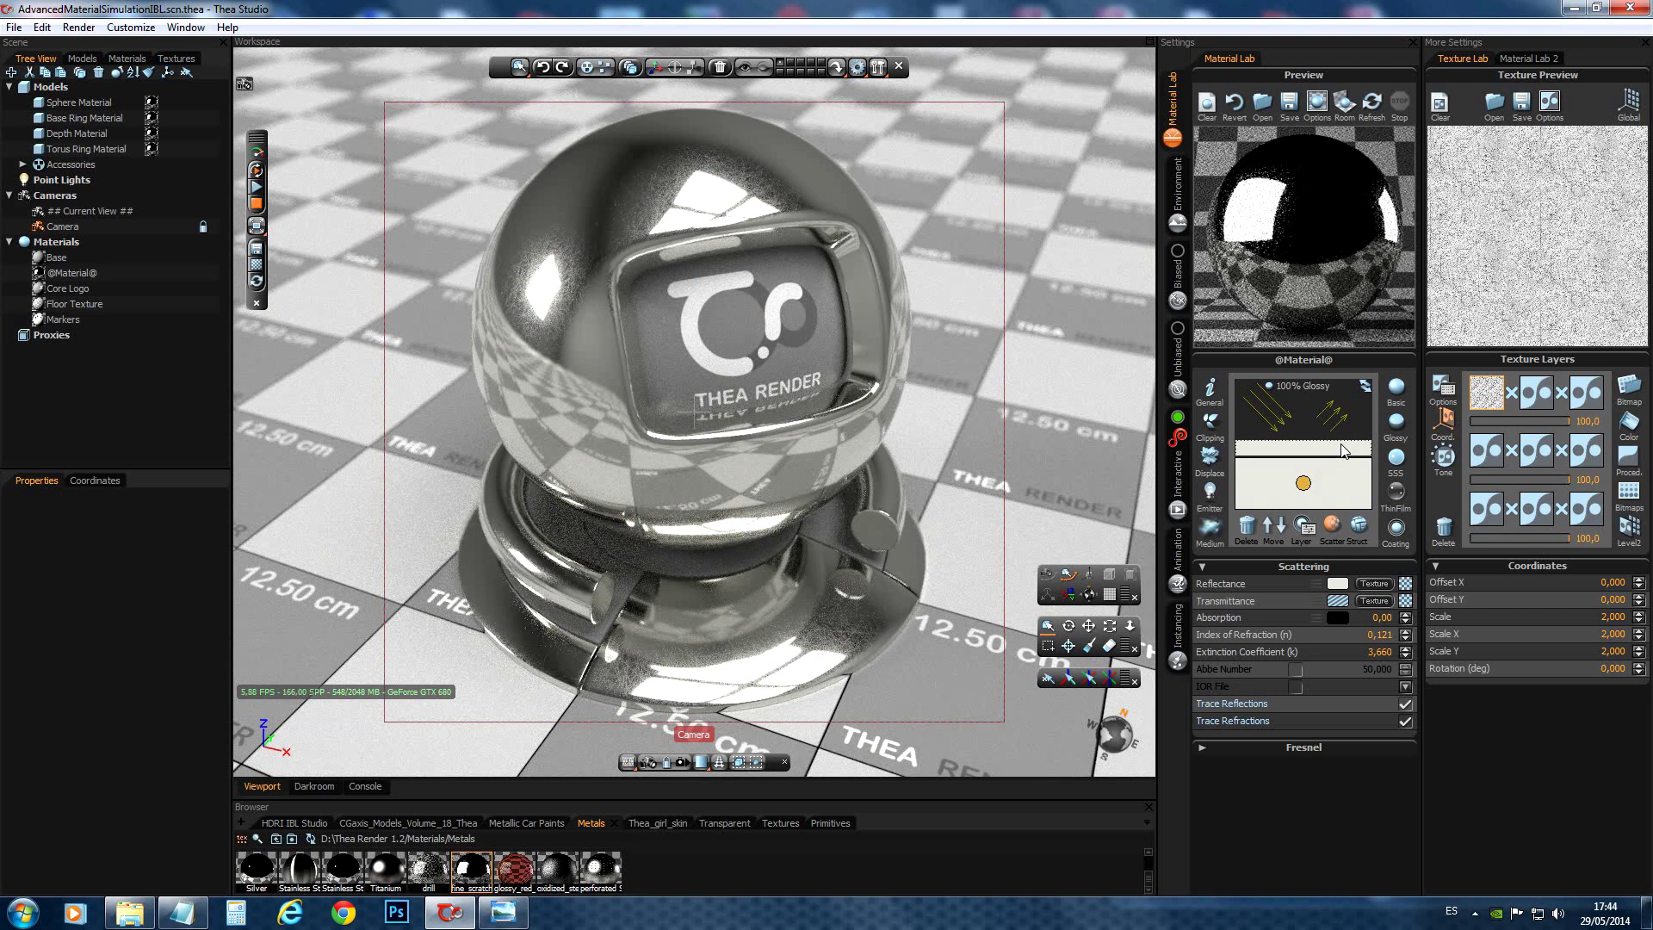
Inspect the Coating and Glossy layers, ending on the Glossy structure: roughness 3, bump 100.
{"action": "left_click", "coordinate": [1344, 449]}
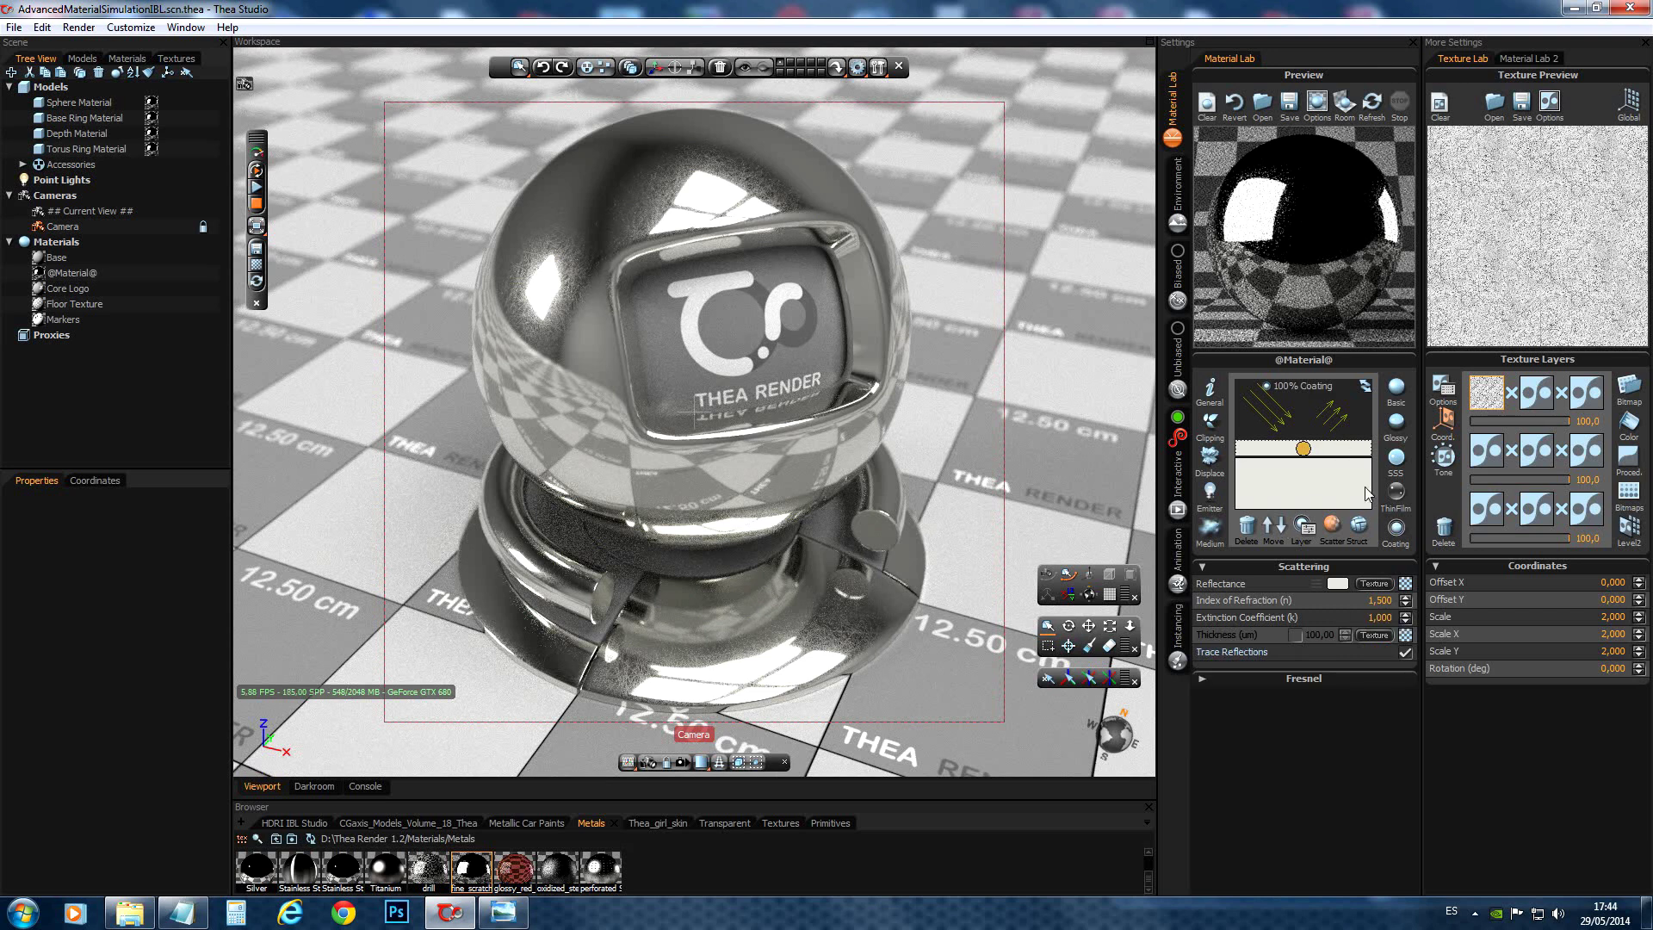
{"action": "left_click", "coordinate": [1332, 505]}
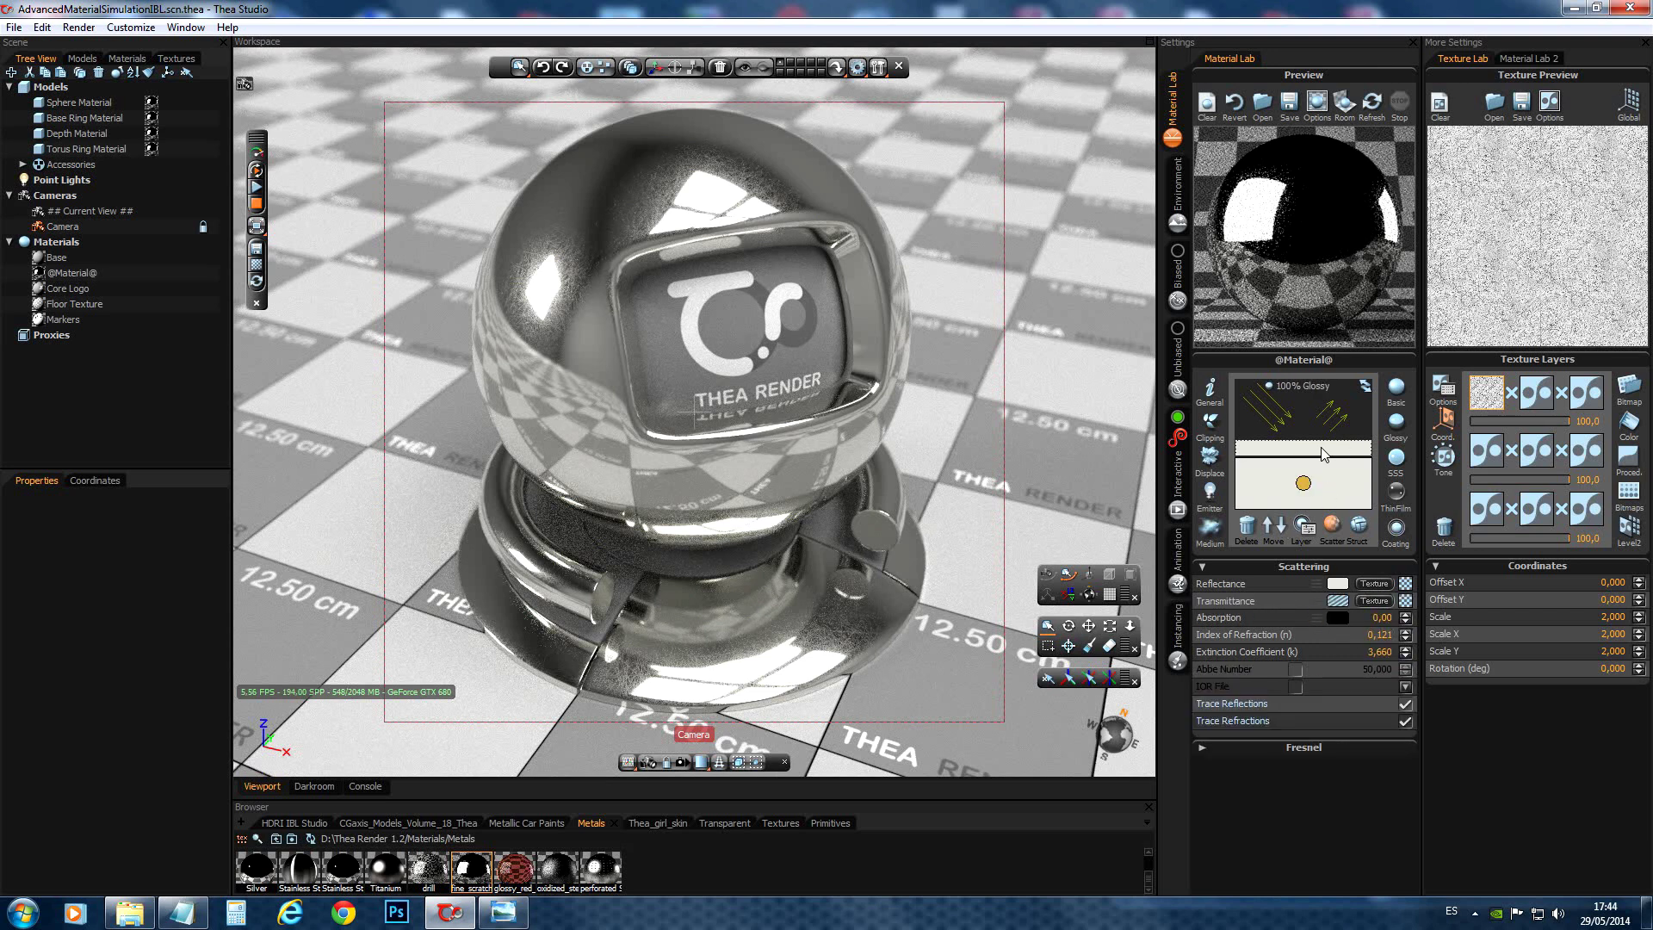
{"action": "left_click", "coordinate": [1324, 451]}
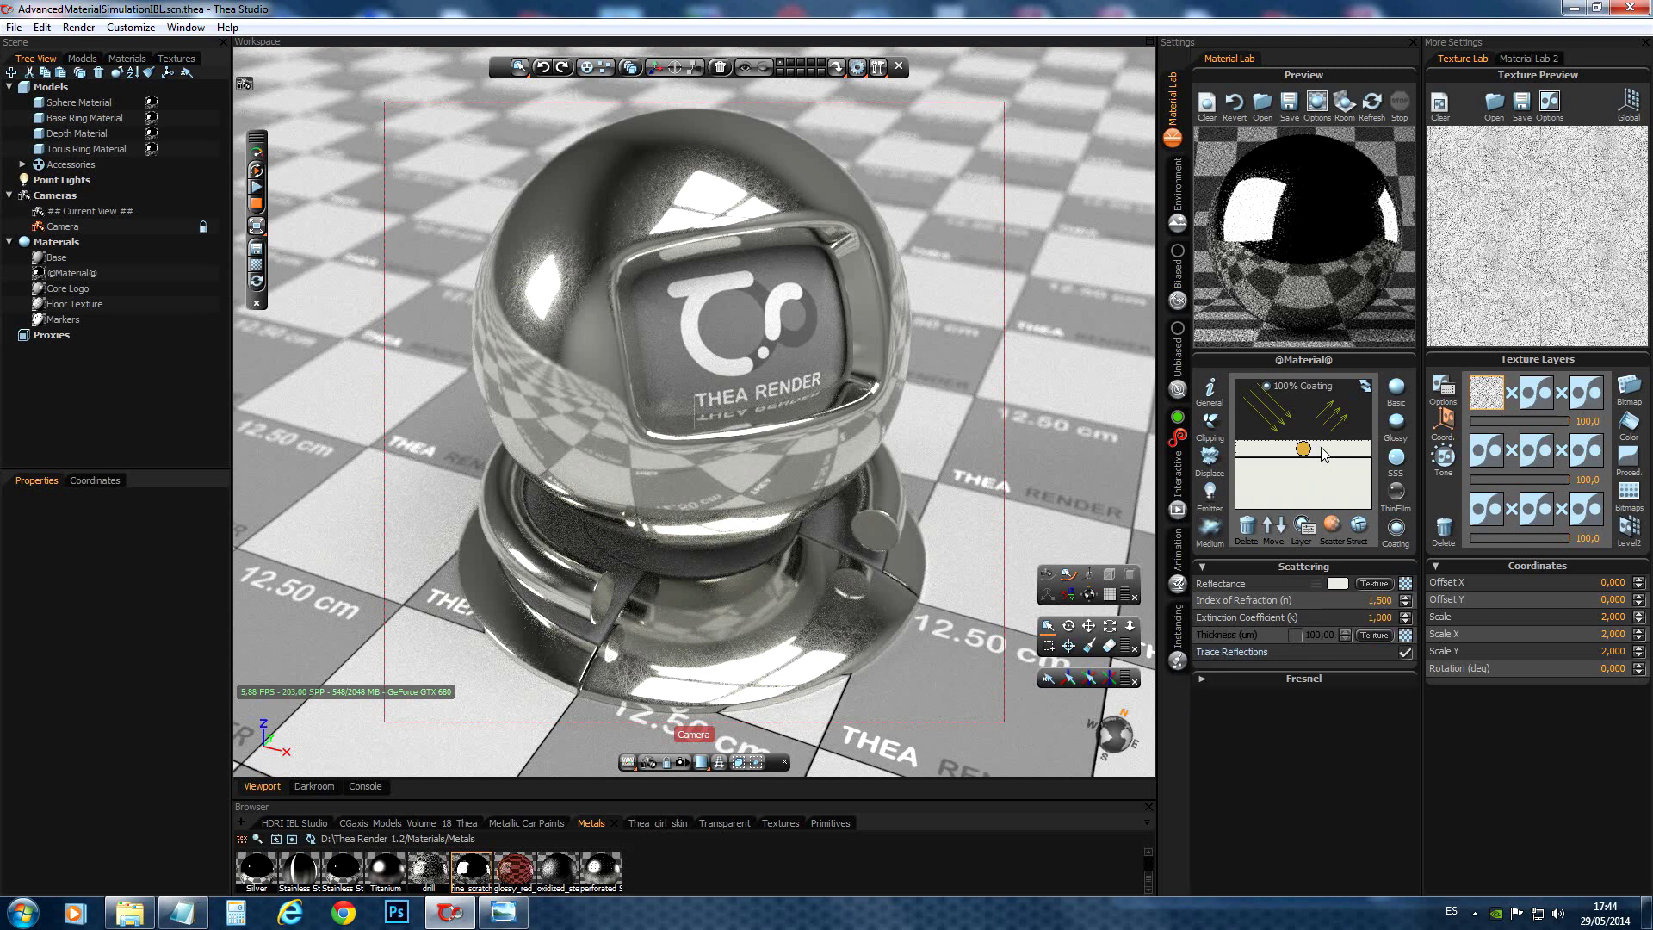
{"action": "left_click", "coordinate": [1358, 527]}
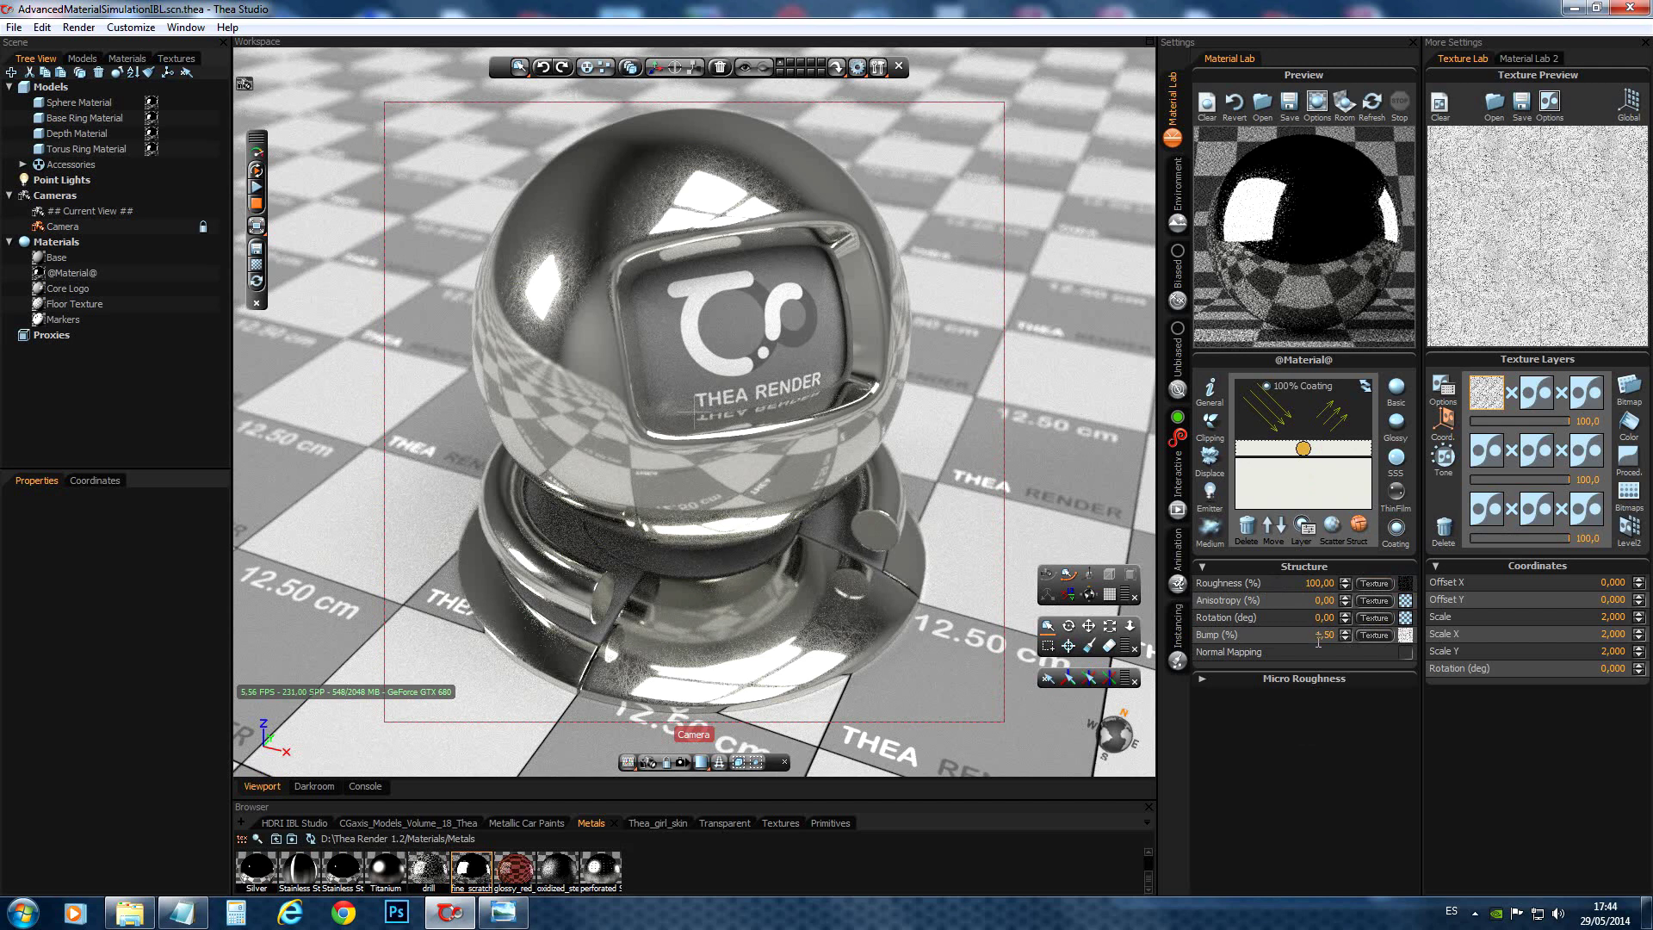
{"action": "left_click", "coordinate": [1340, 489]}
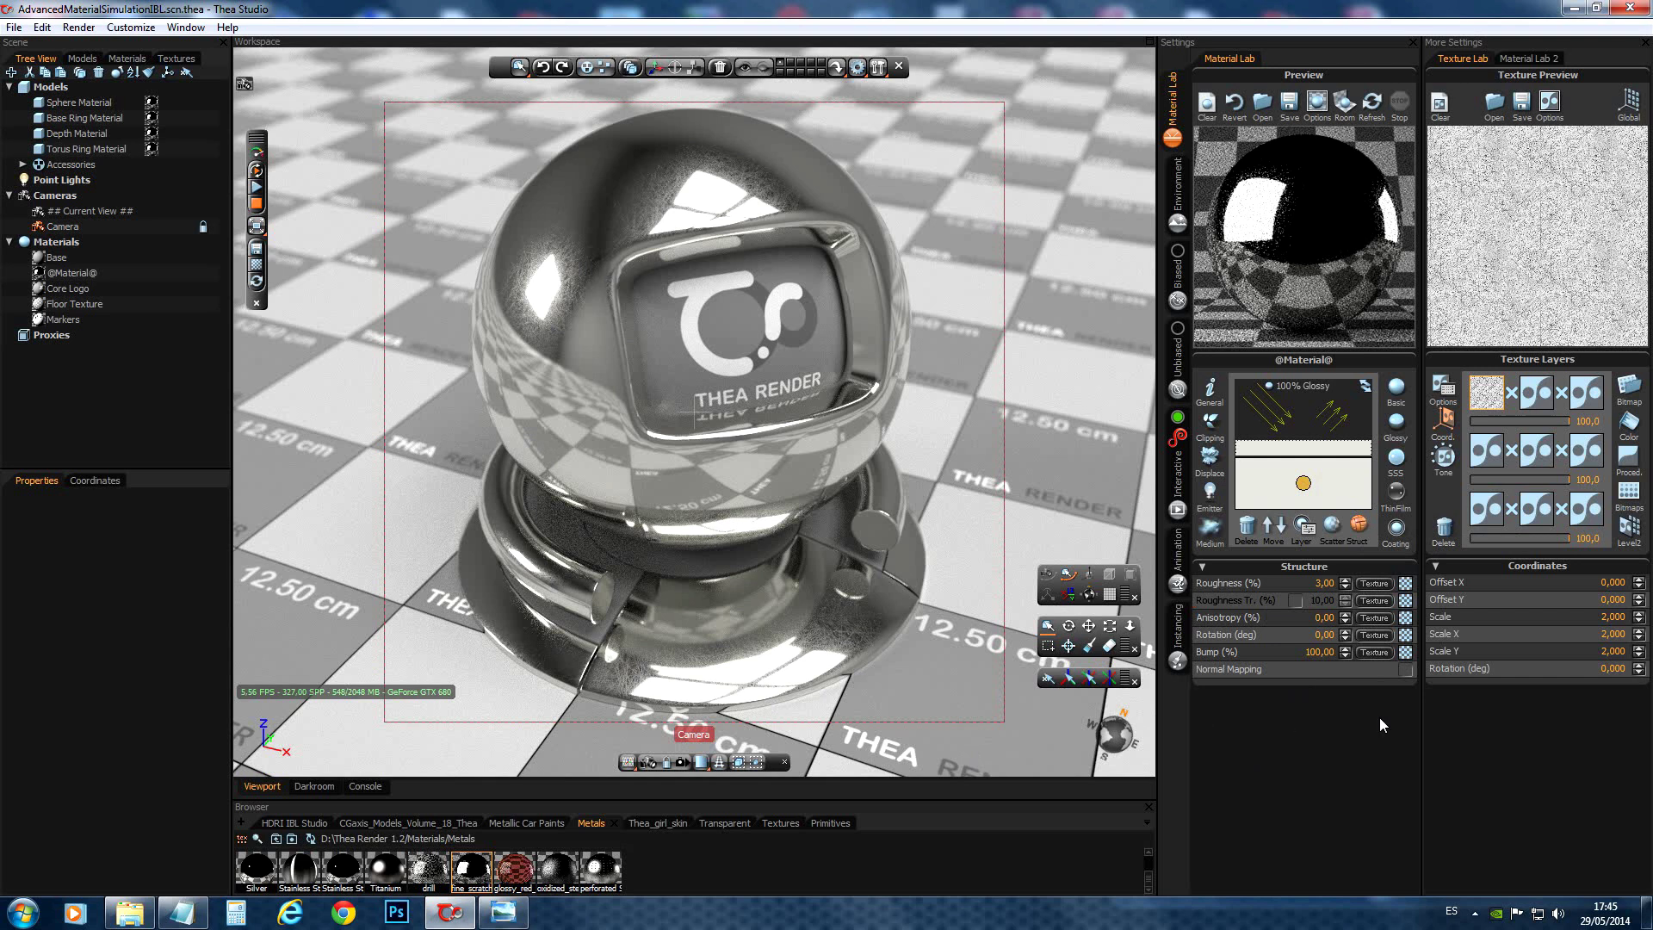
Clear the selection and apply the oxidized steel material from Metals to the sphere.
{"action": "key", "text": "Escape"}
{"action": "left_click_drag", "start_coordinate": [556, 880], "coordinate": [1315, 267]}
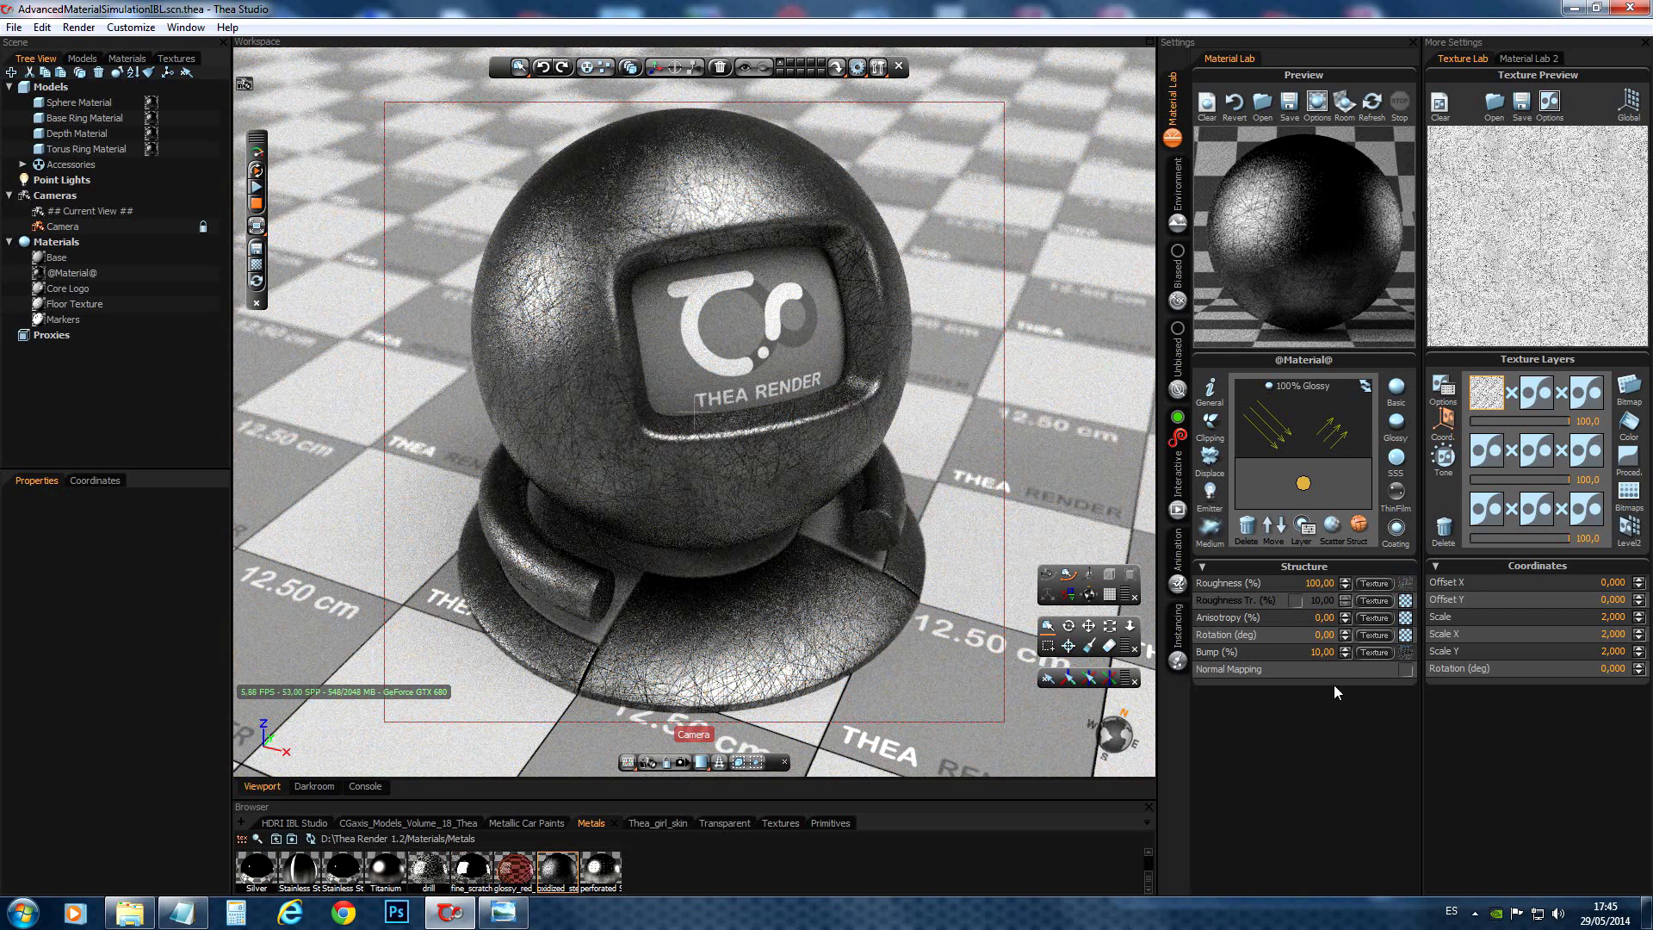
Check the roughness texture's first layer and tone, then the bump texture, ending on Scatter settings.
{"action": "left_click", "coordinate": [1375, 584]}
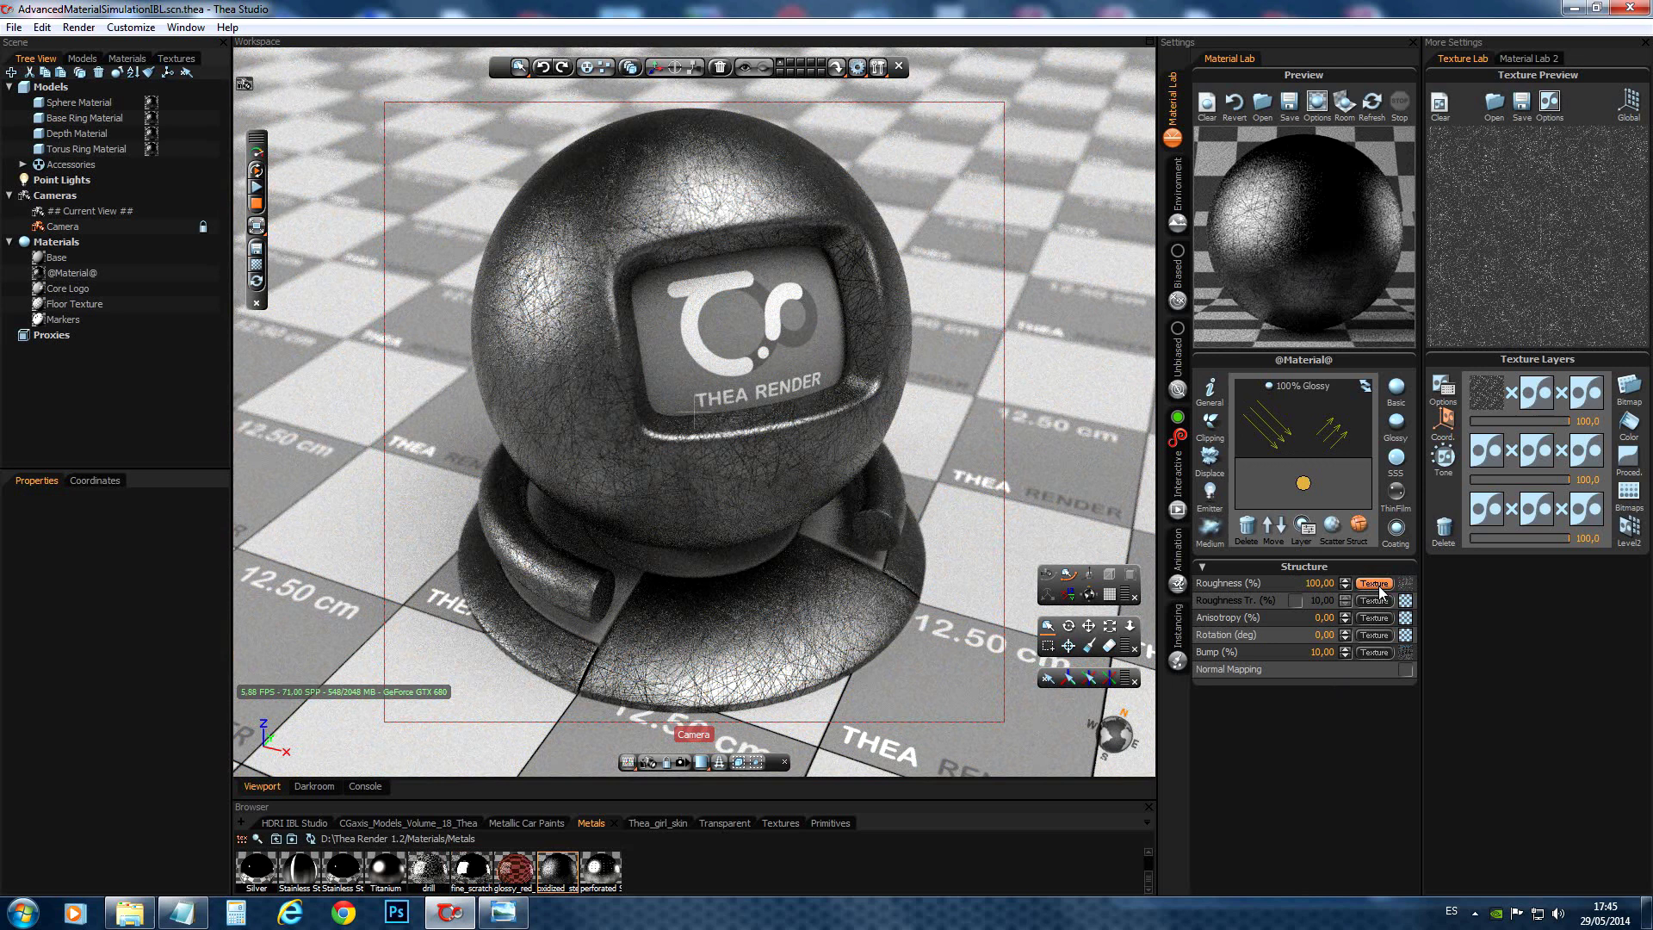
{"action": "left_click", "coordinate": [1491, 405]}
{"action": "left_click", "coordinate": [1445, 459]}
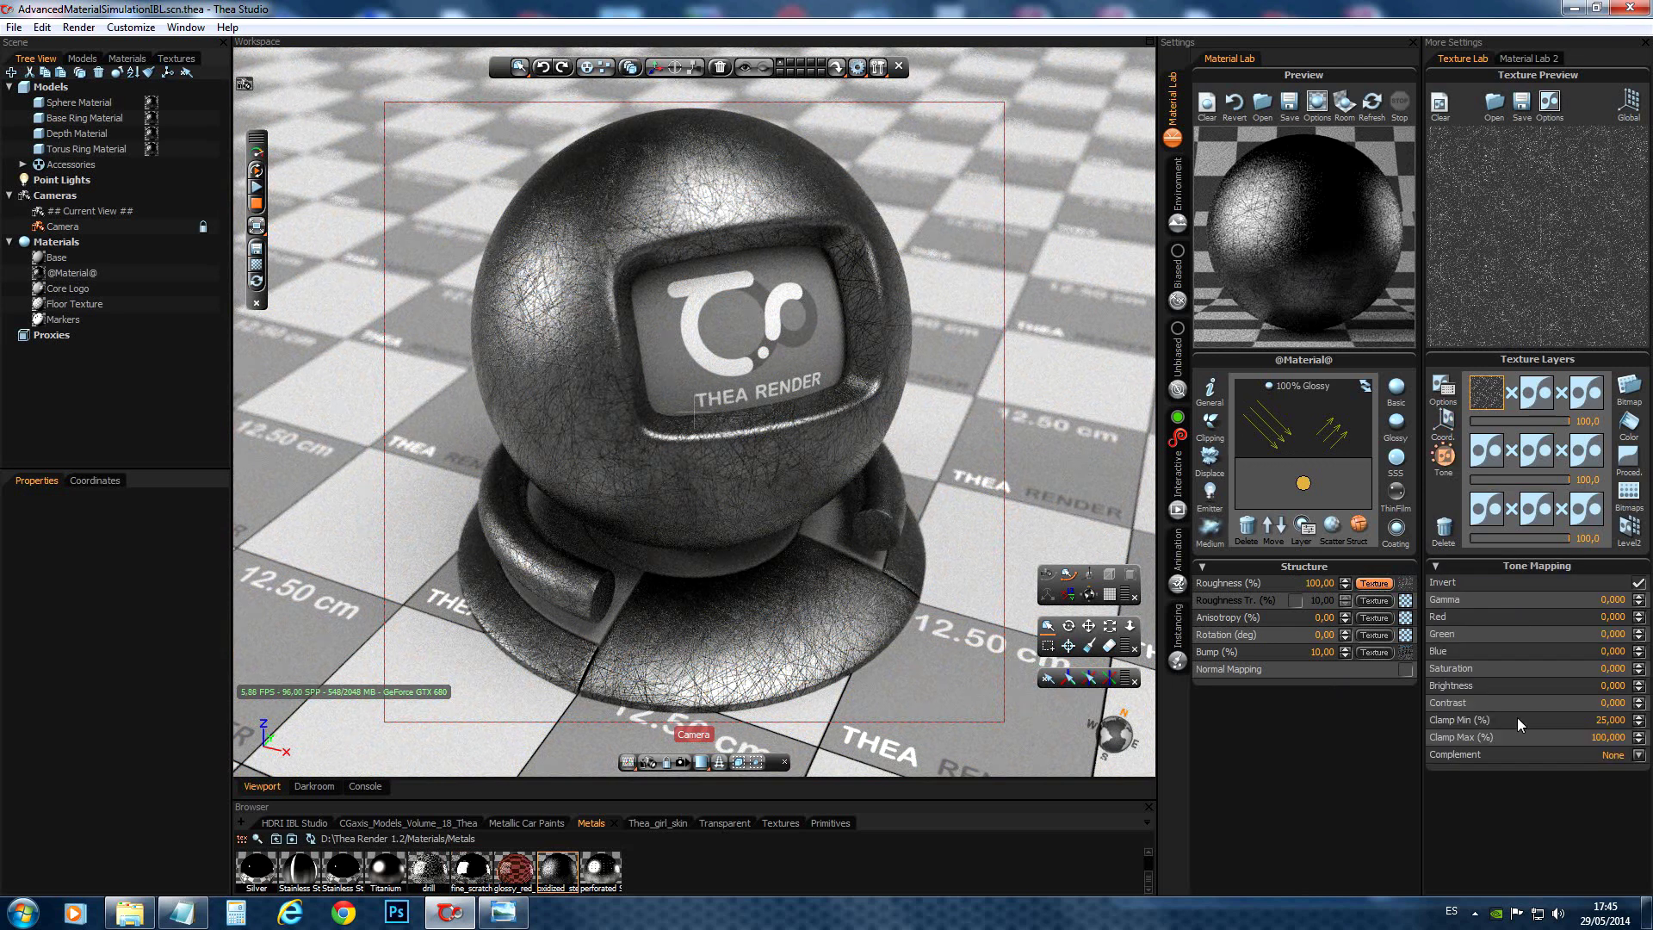
{"action": "left_click", "coordinate": [1370, 653]}
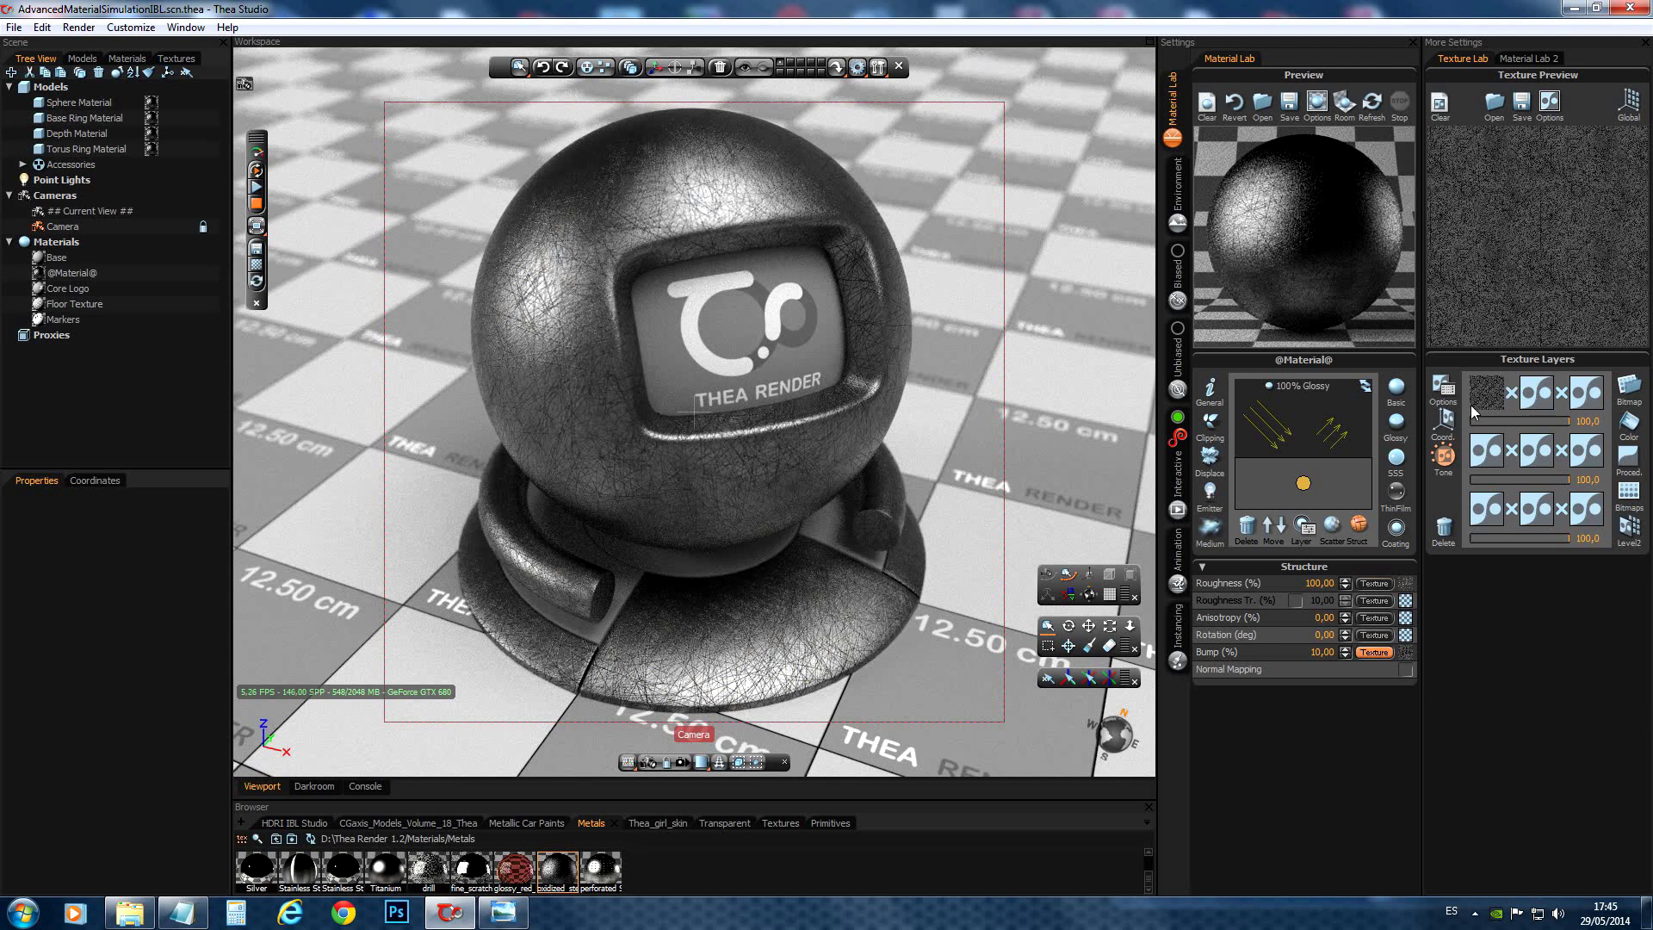
{"action": "left_click", "coordinate": [1335, 522]}
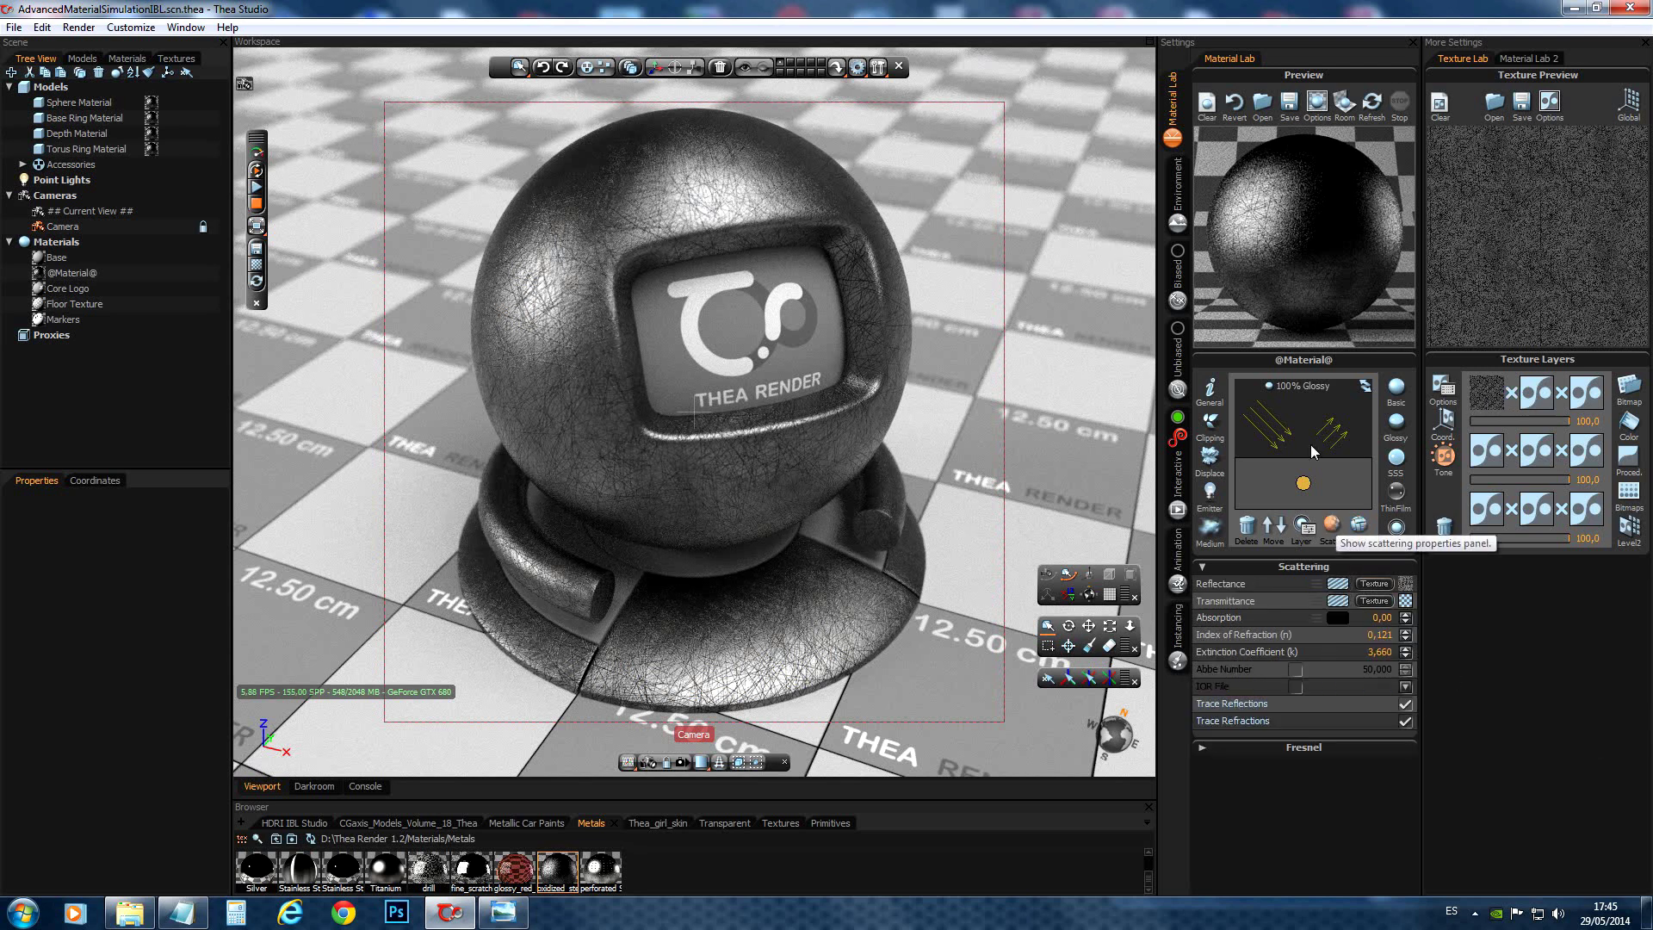
{"action": "left_click", "coordinate": [1375, 583]}
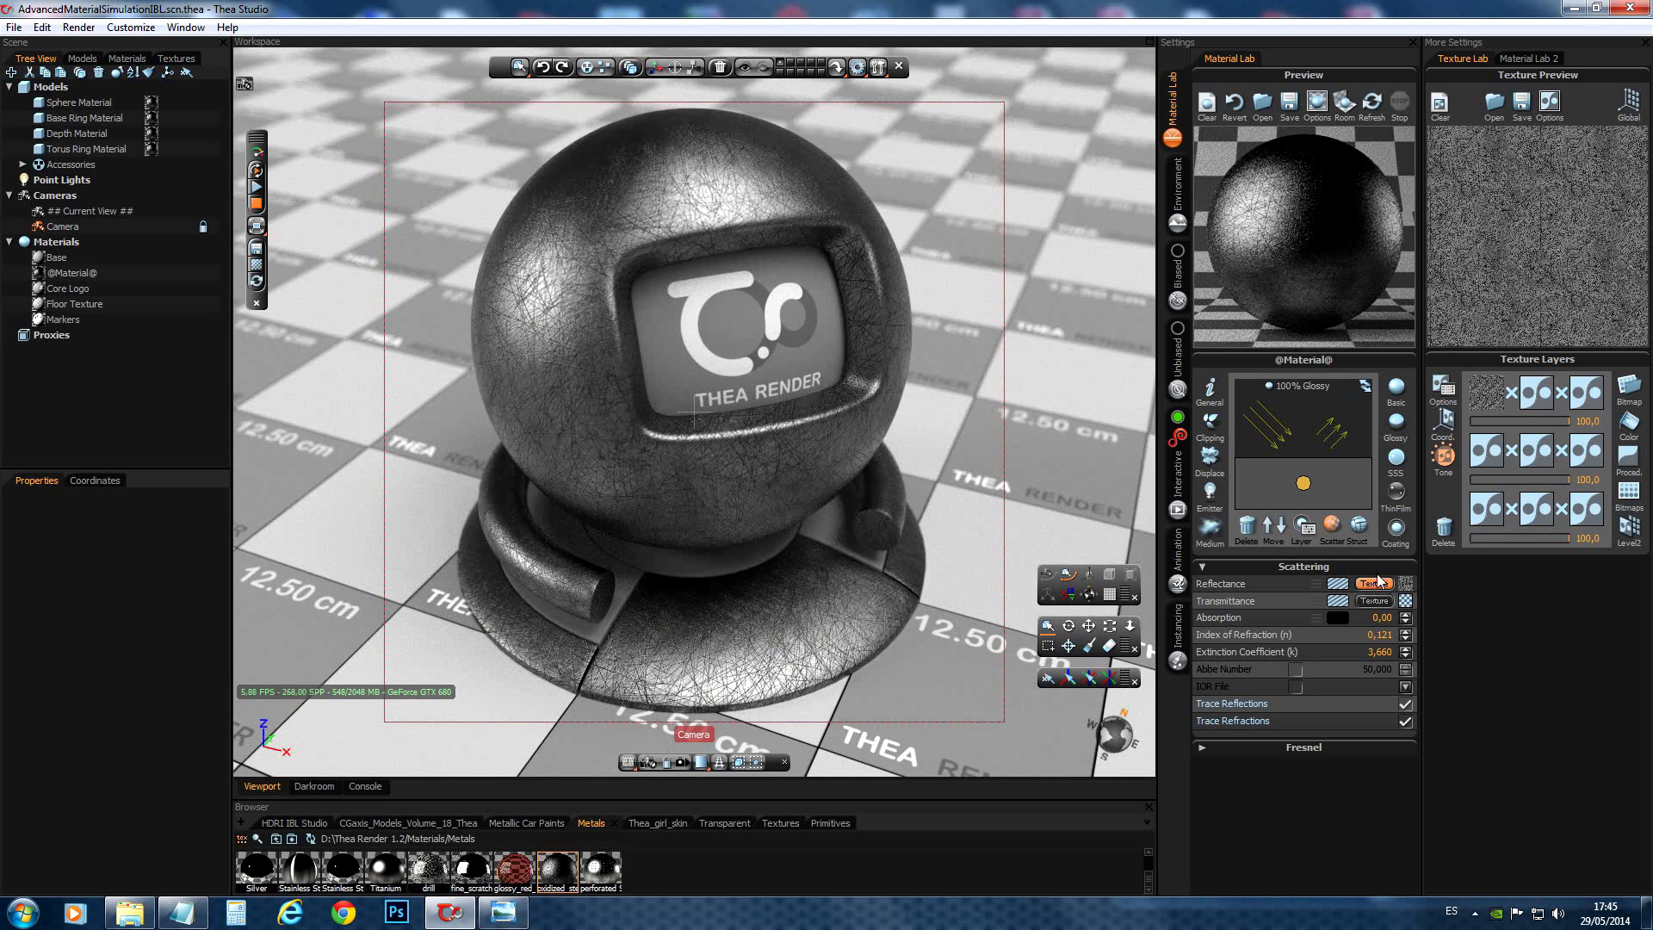
{"action": "left_click", "coordinate": [1360, 526]}
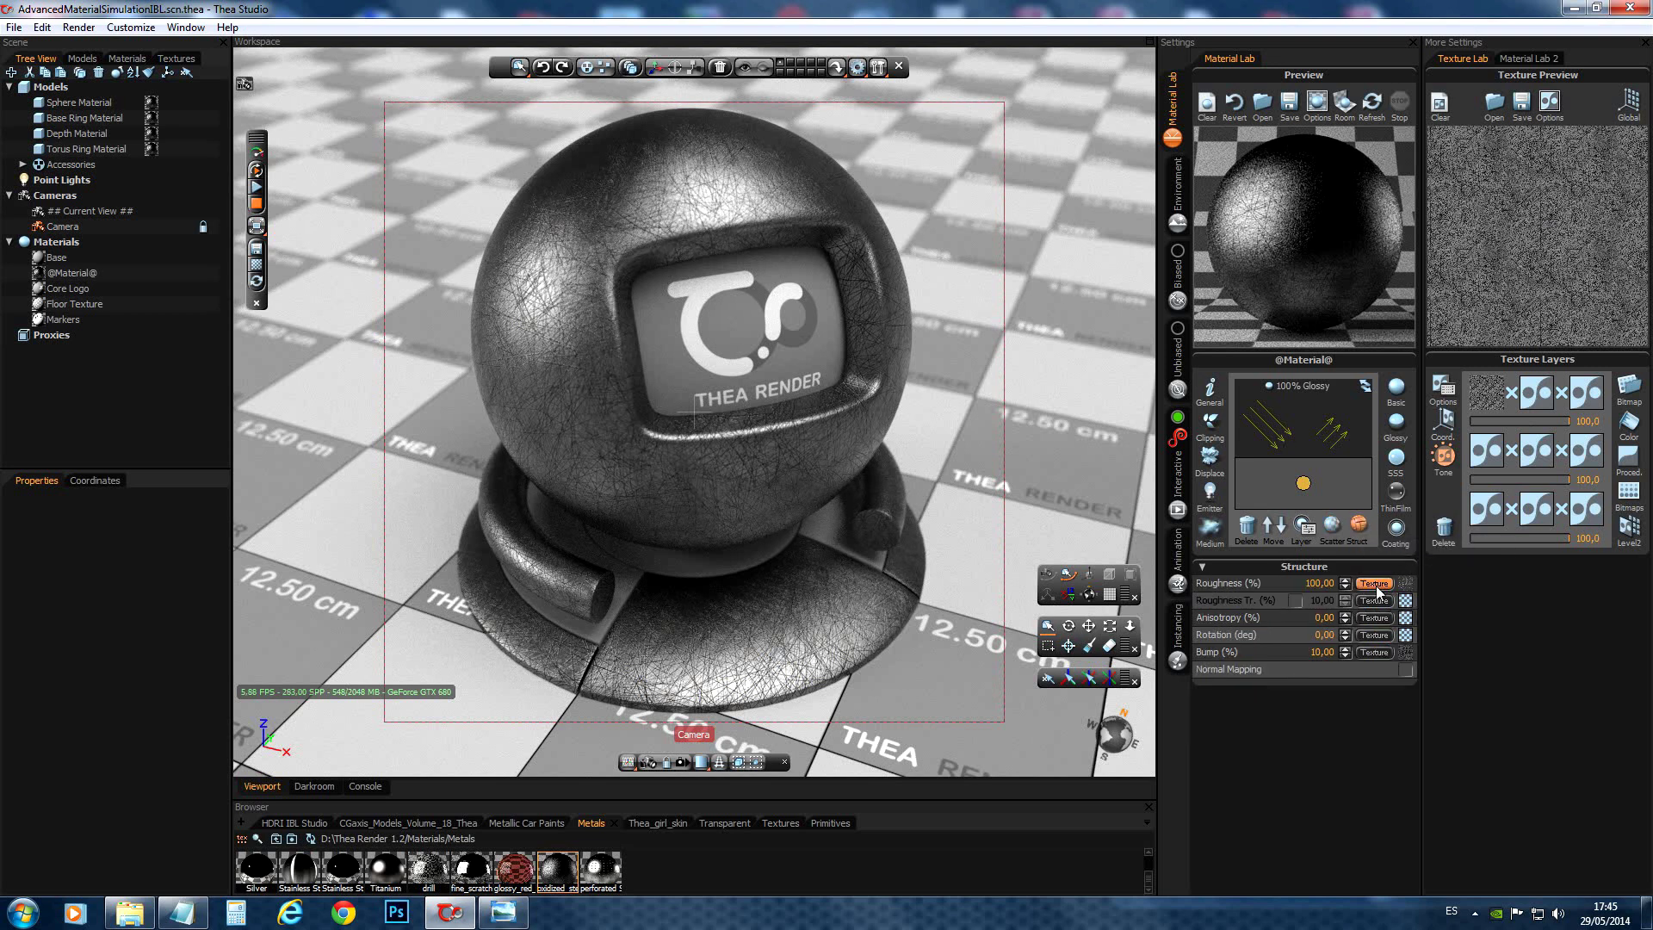
{"action": "left_click", "coordinate": [1375, 583]}
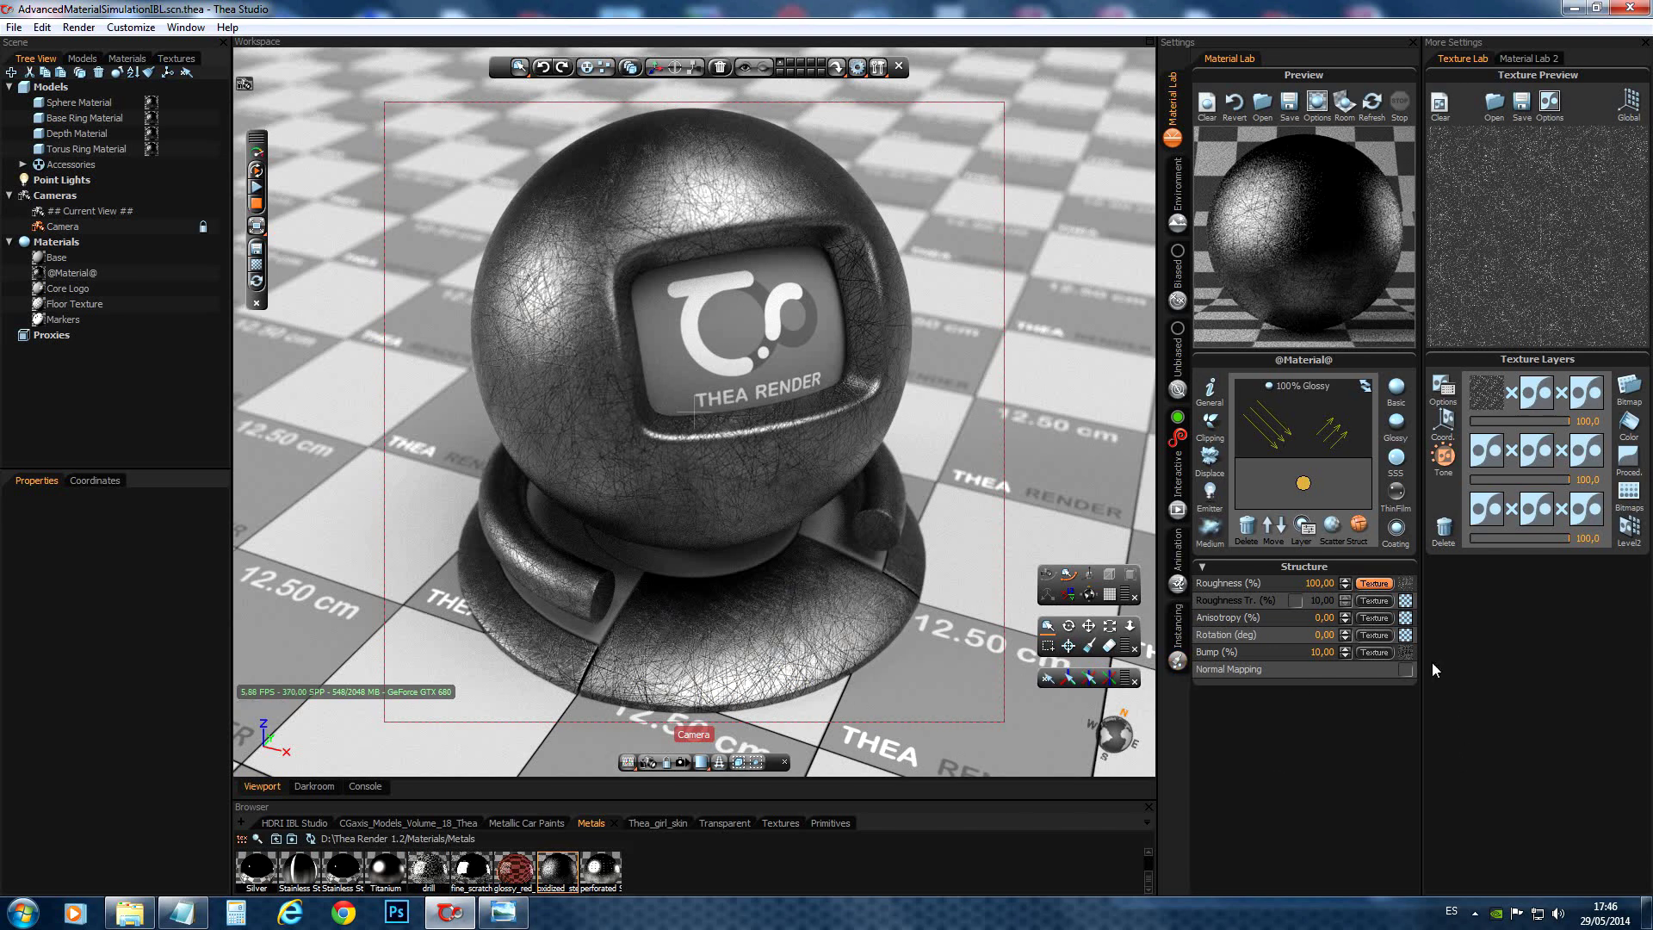
{"action": "left_click", "coordinate": [1332, 523]}
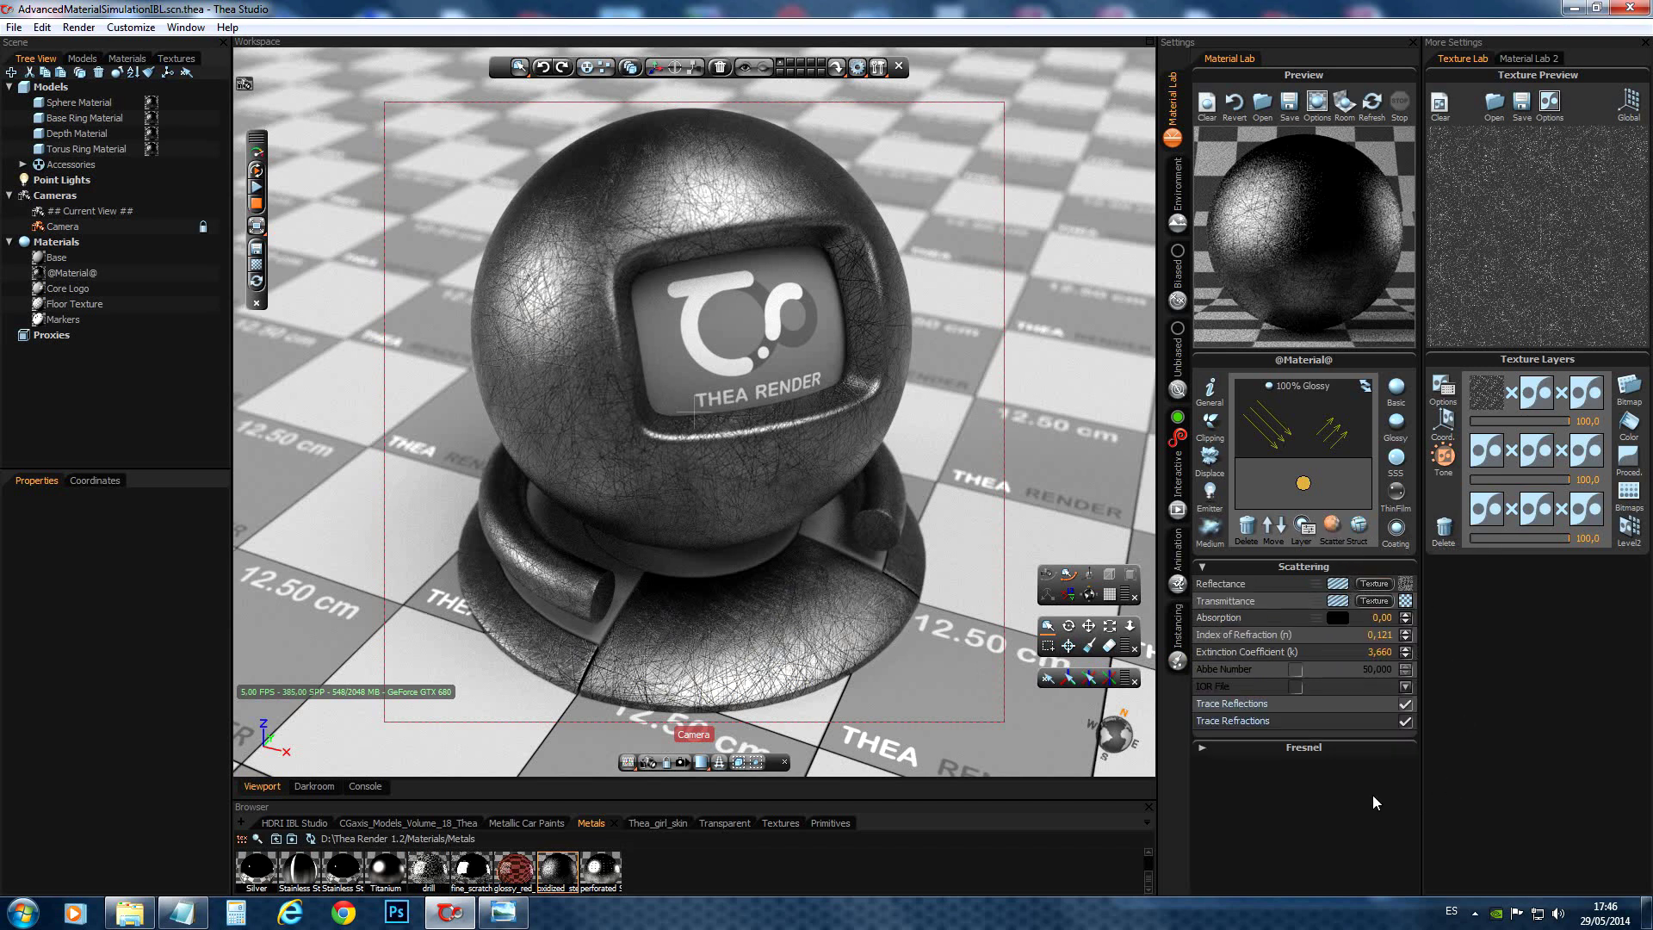